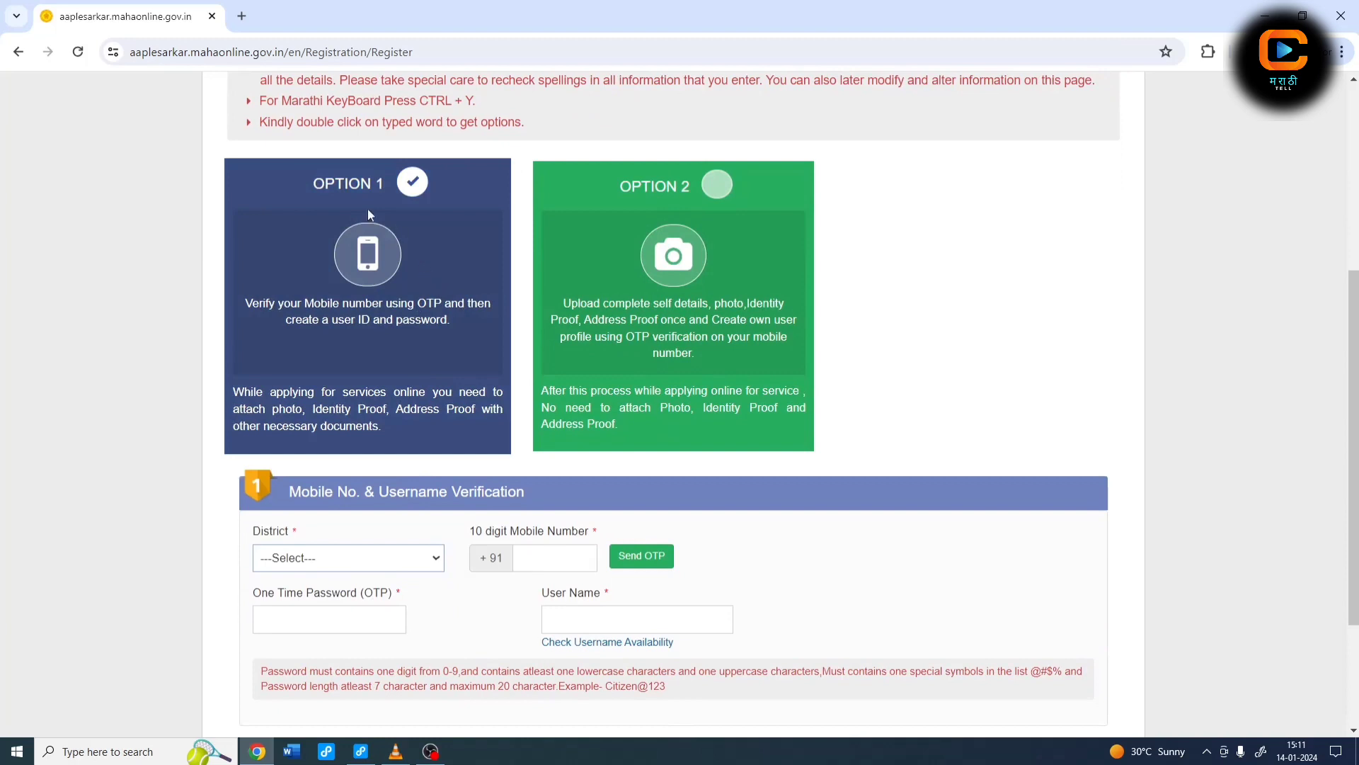
# Step: Choose Solapur as the district on the registration form
pyautogui.scroll(-1, 343, 479)
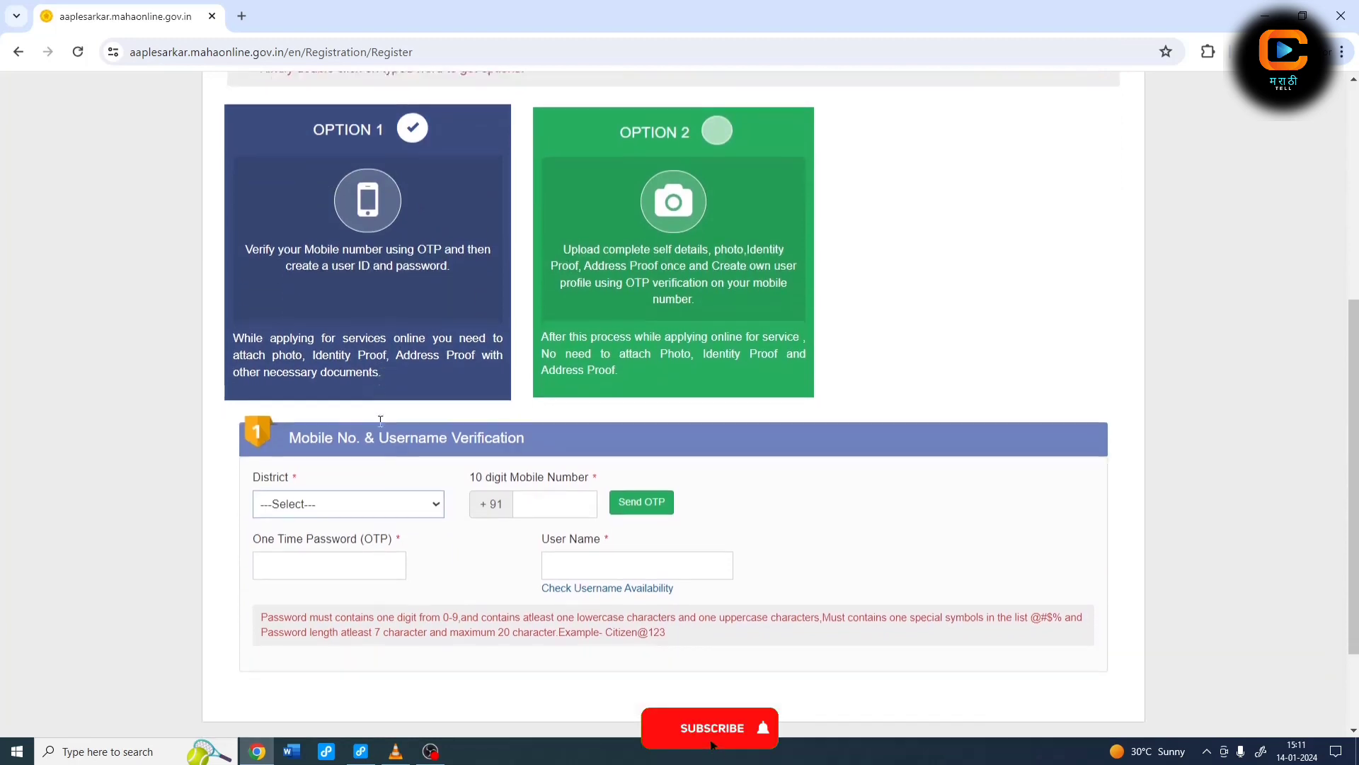
pyautogui.click(343, 478)
pyautogui.scroll(-4, 304, 297)
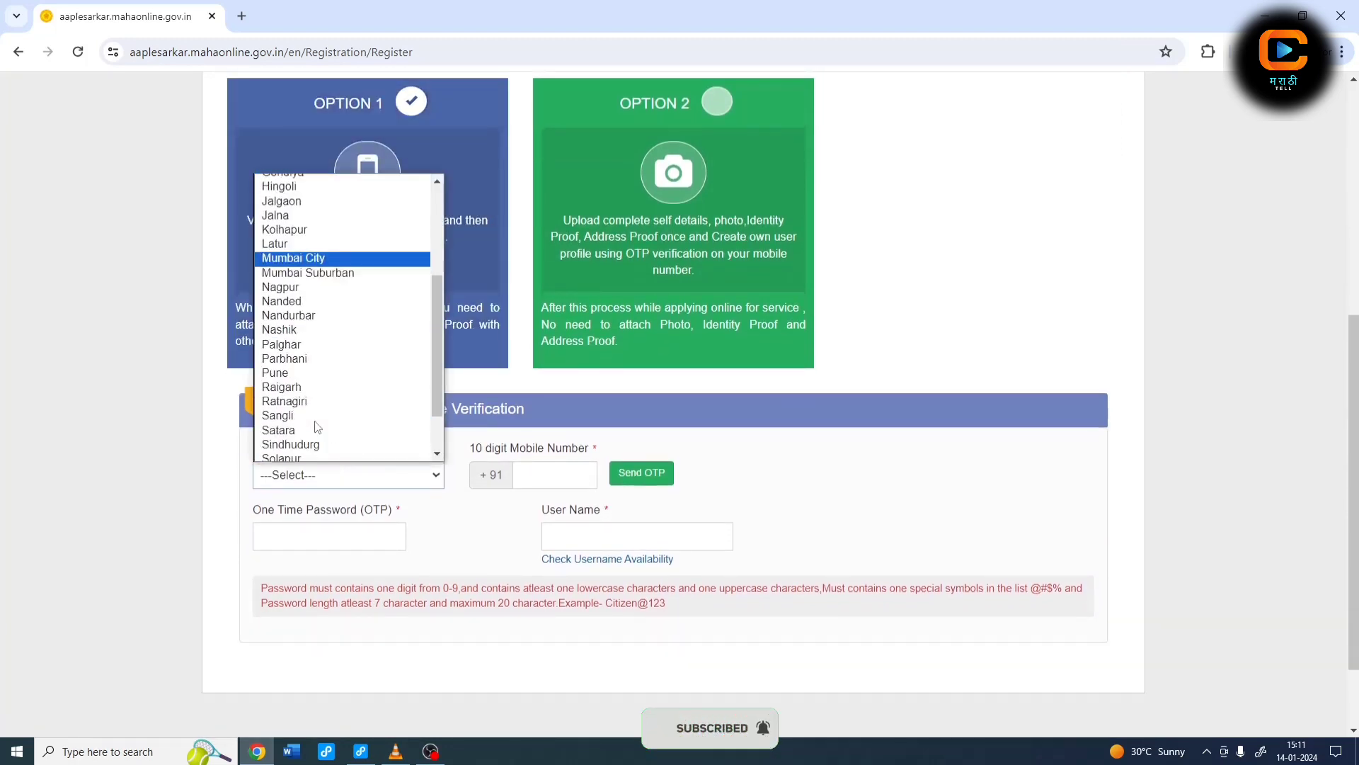
pyautogui.click(305, 402)
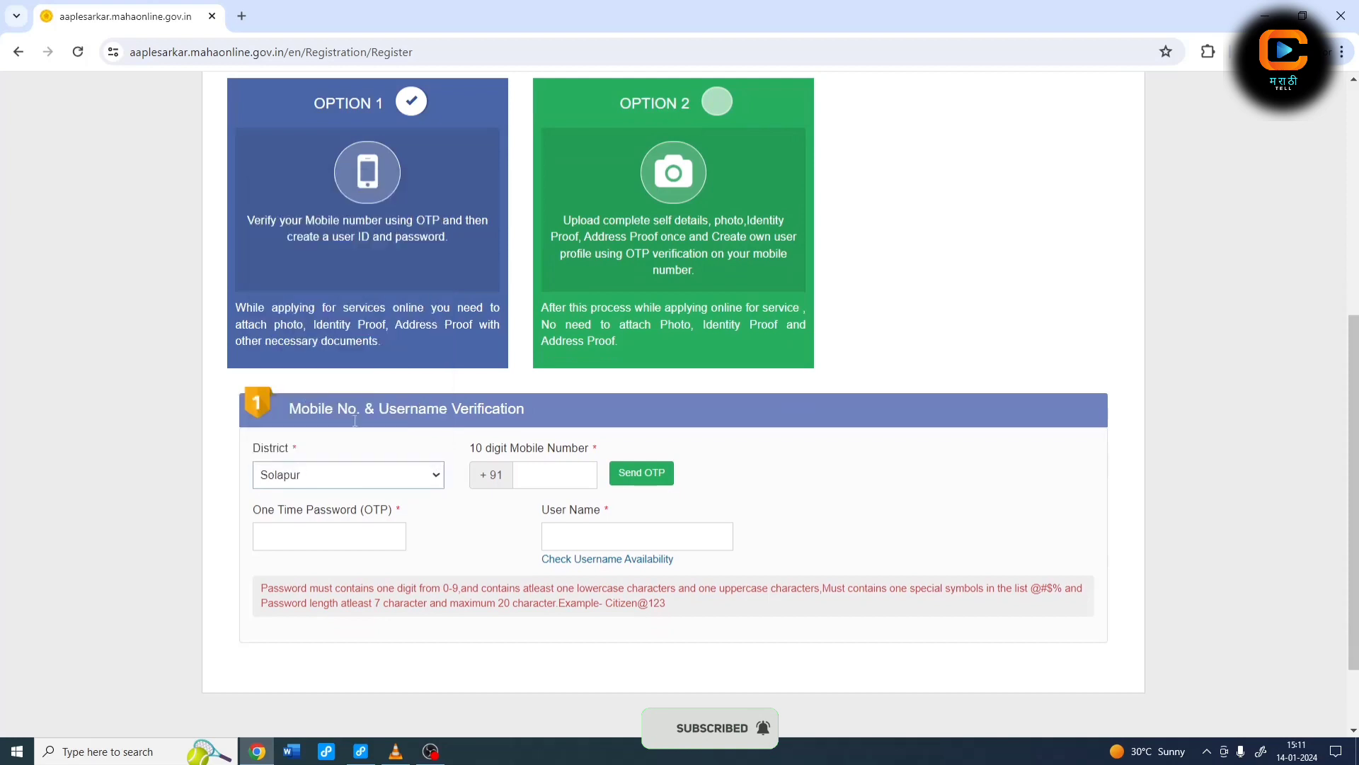
# Step: Enter the mobile number, request the OTP, paste the username and confirm it is available
pyautogui.click(538, 476)
pyautogui.write('9')
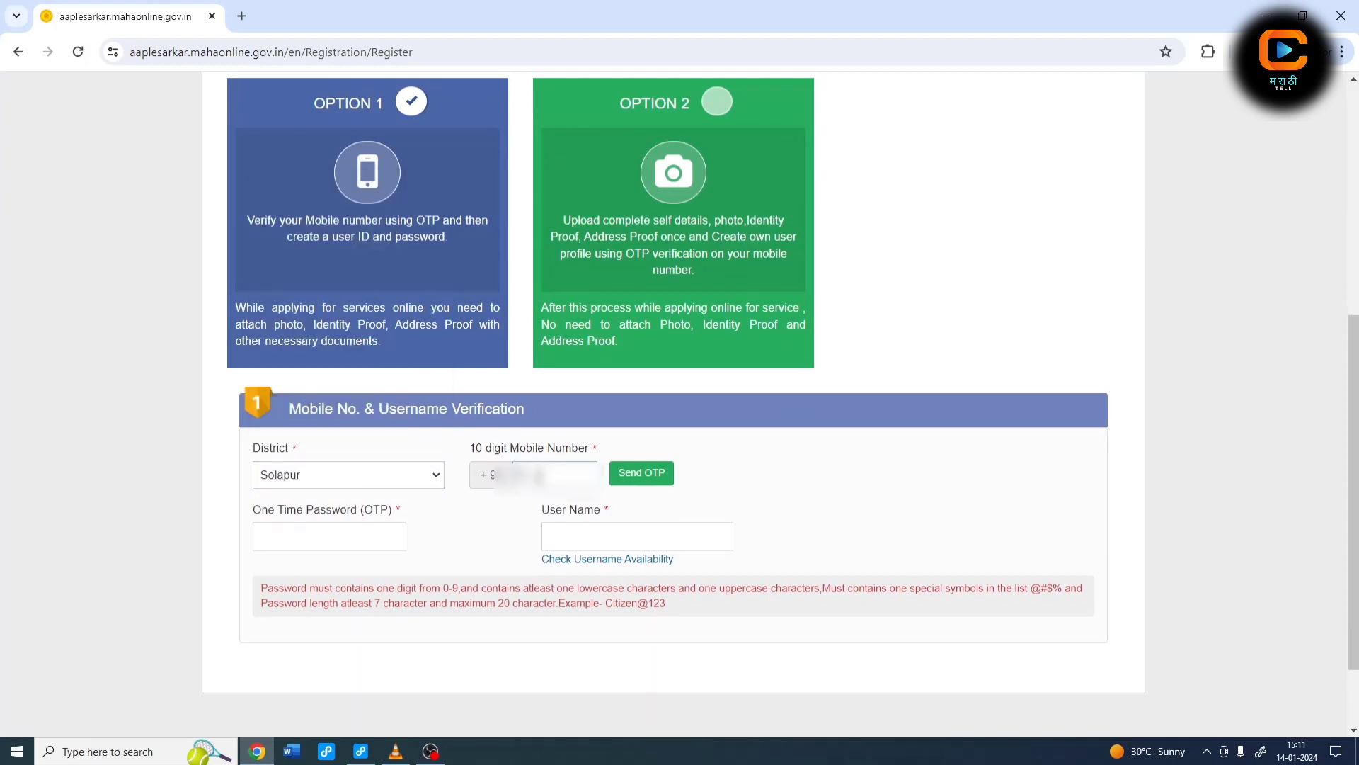
pyautogui.write('?????????')
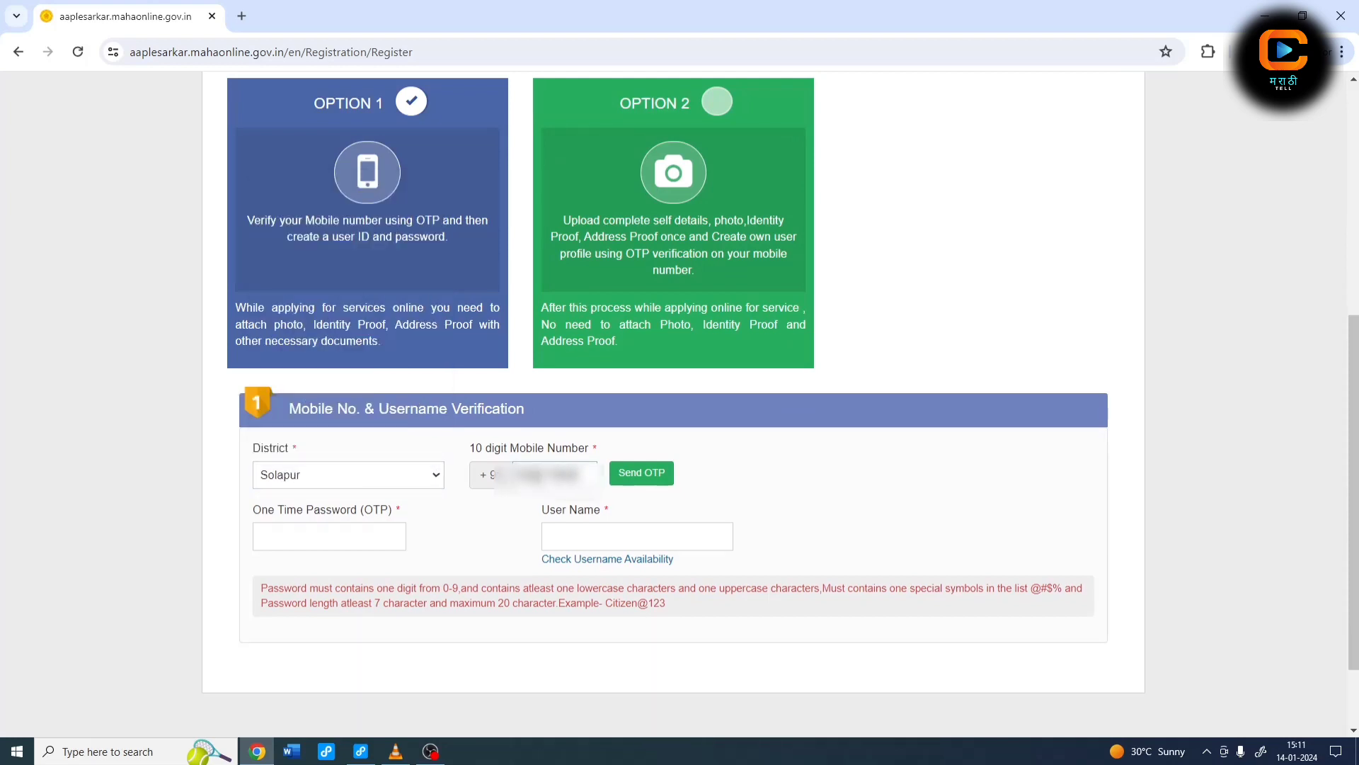
pyautogui.click(647, 479)
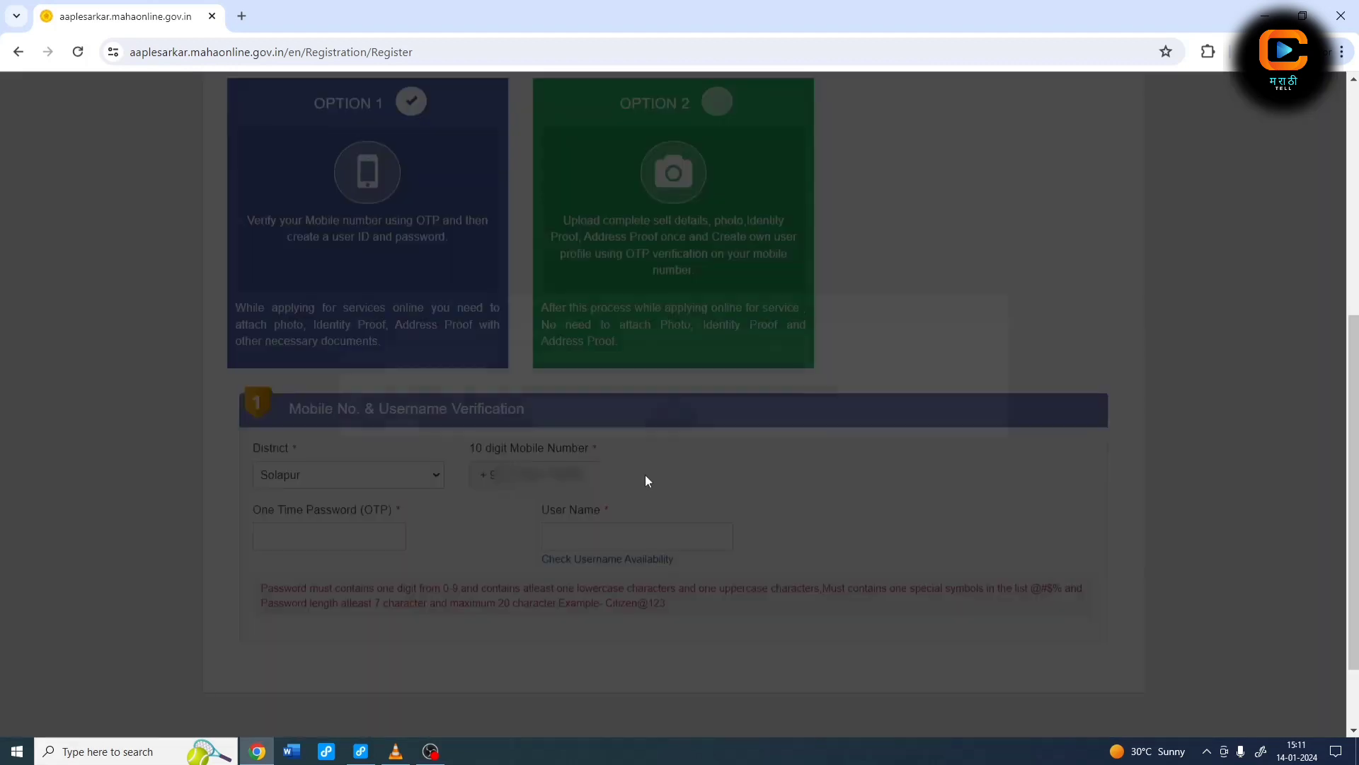
pyautogui.click(674, 458)
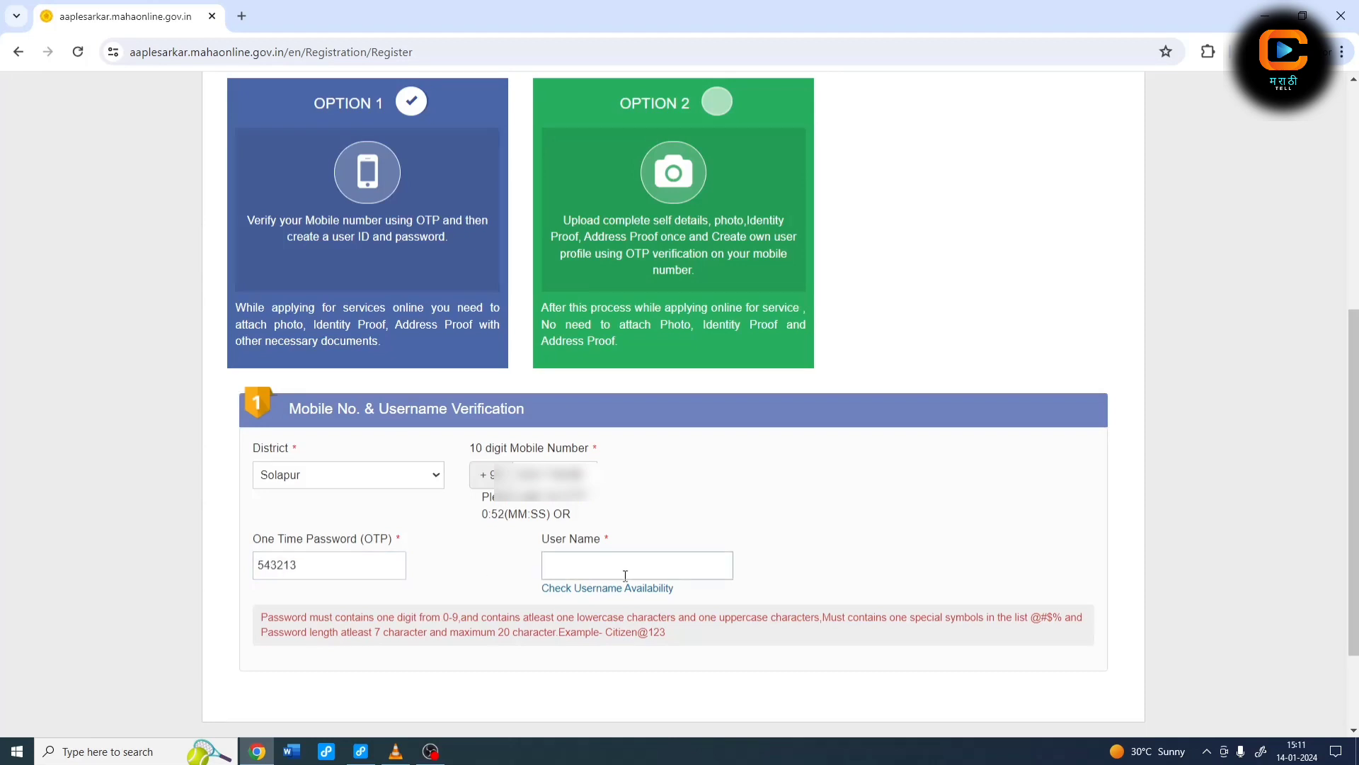
pyautogui.hotkey('ctrl', 'v')
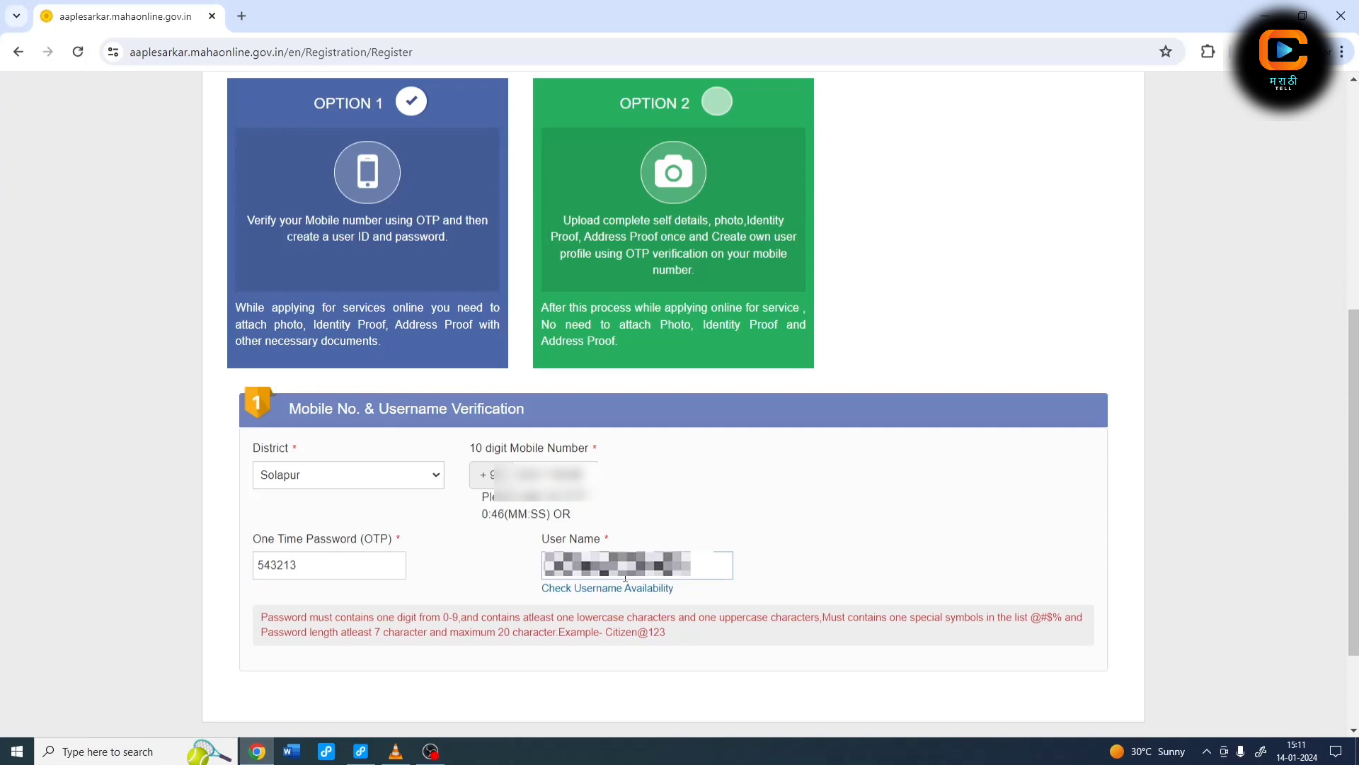
pyautogui.click(609, 588)
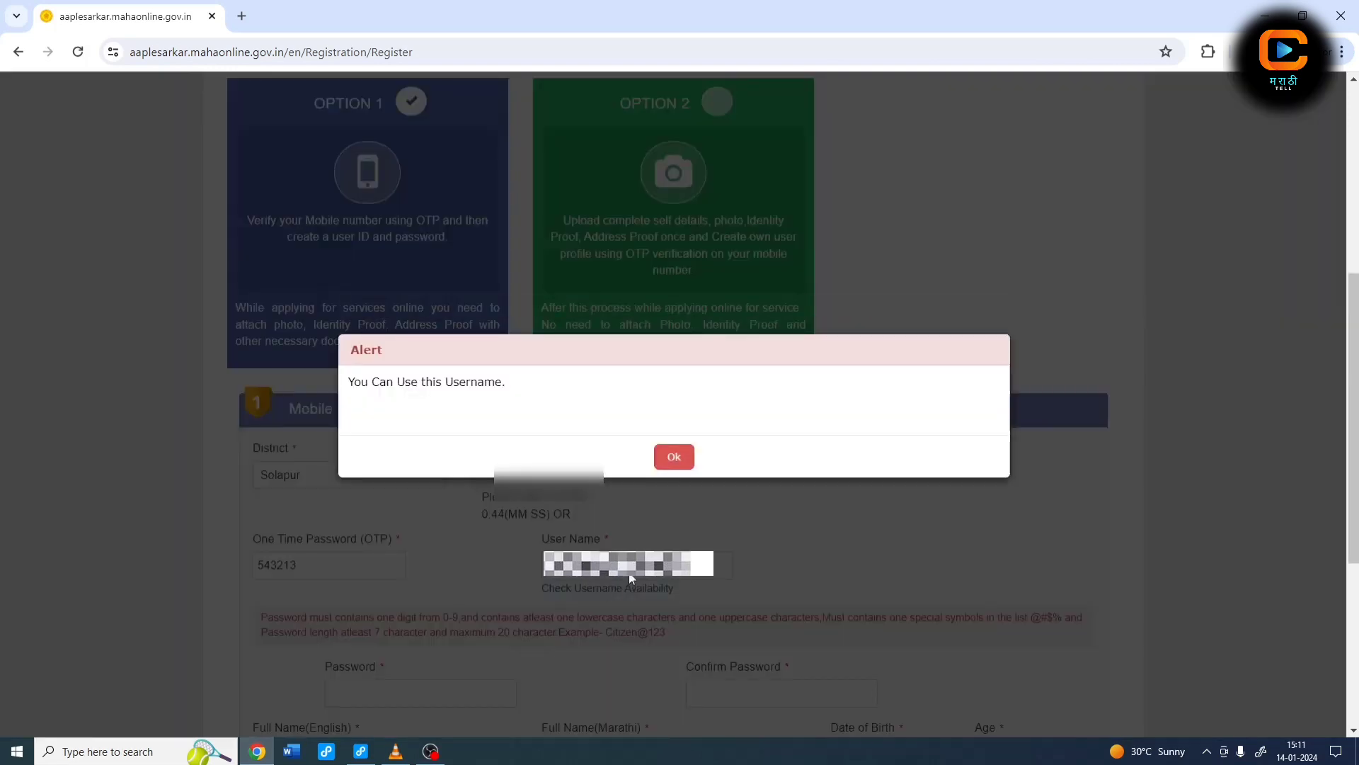
# Step: Enter and confirm the account password, then fill the full name in English and Marathi
pyautogui.click(674, 456)
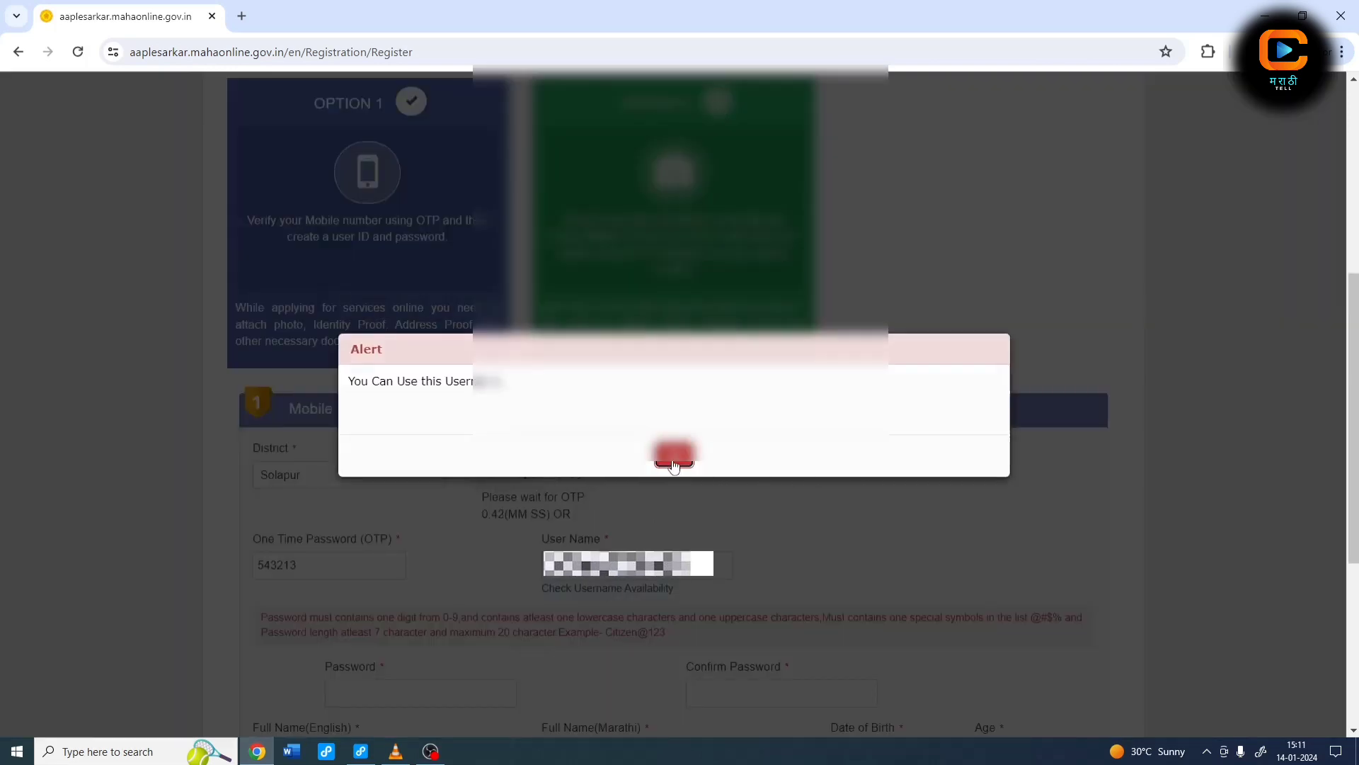
pyautogui.scroll(-3, 567, 509)
pyautogui.click(451, 443)
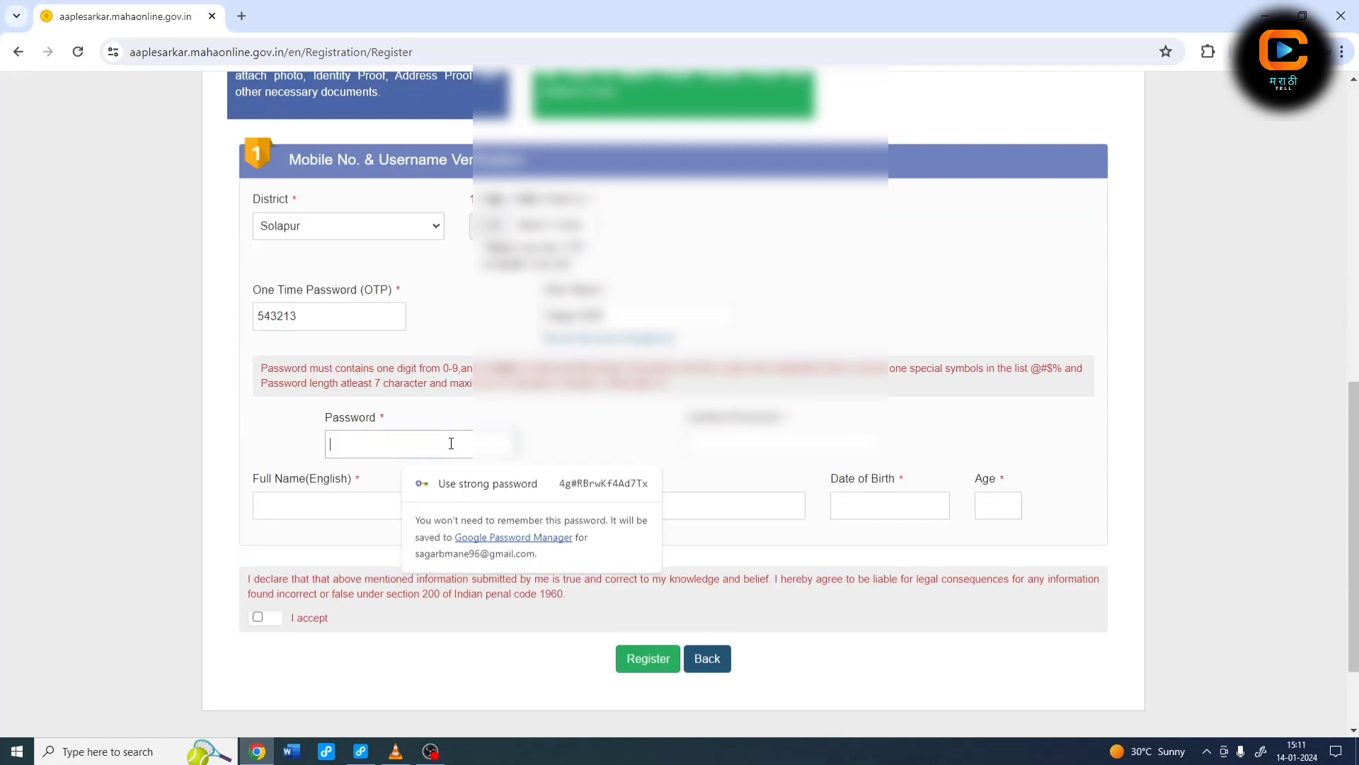
pyautogui.write('••••••')
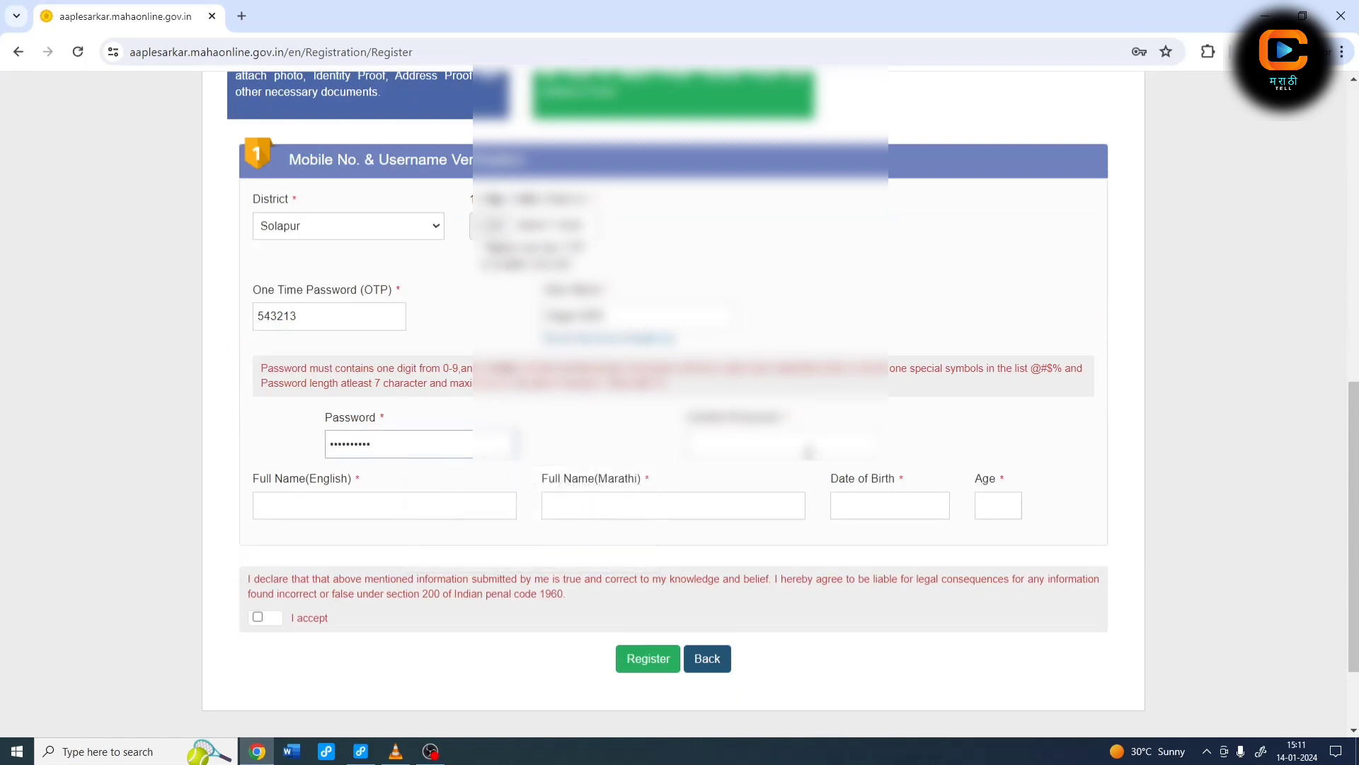
pyautogui.click(808, 452)
pyautogui.write('••••••••••')
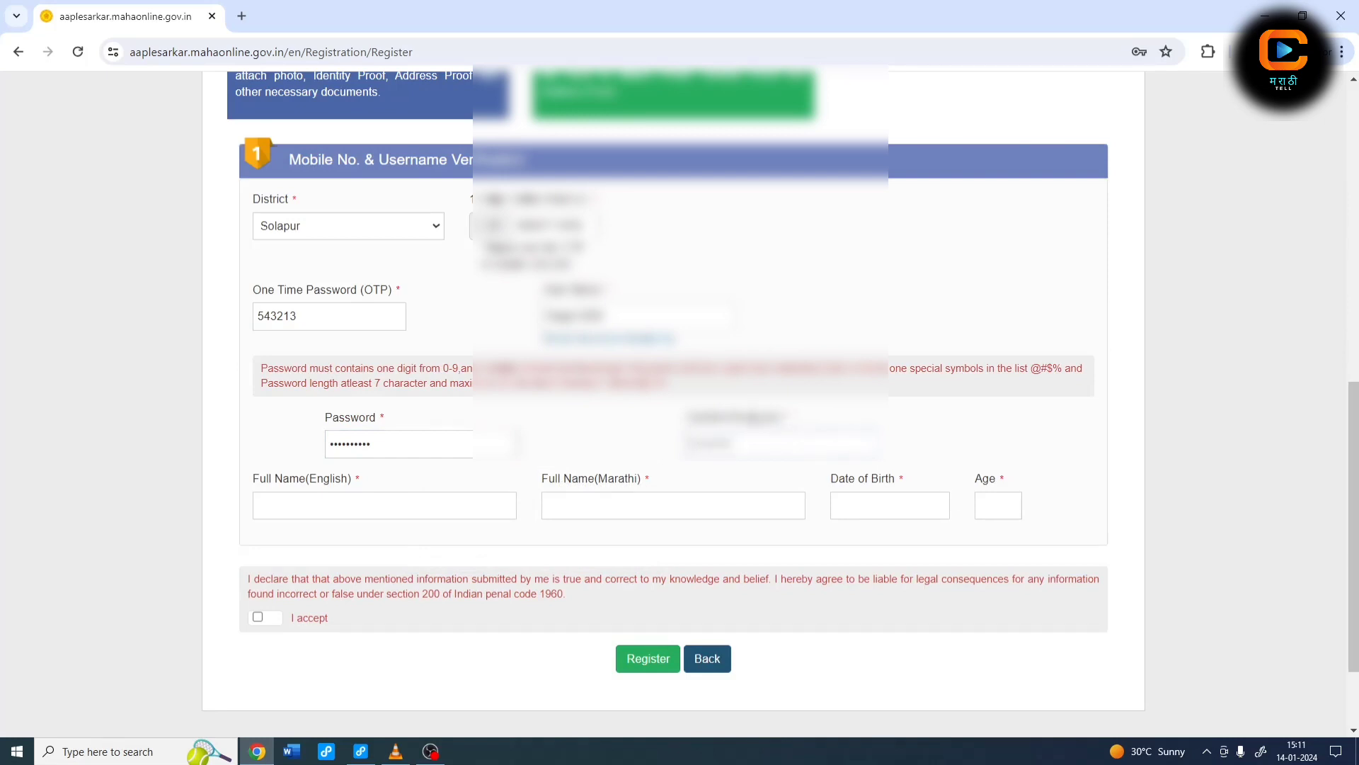
pyautogui.click(364, 498)
pyautogui.write('Sag')
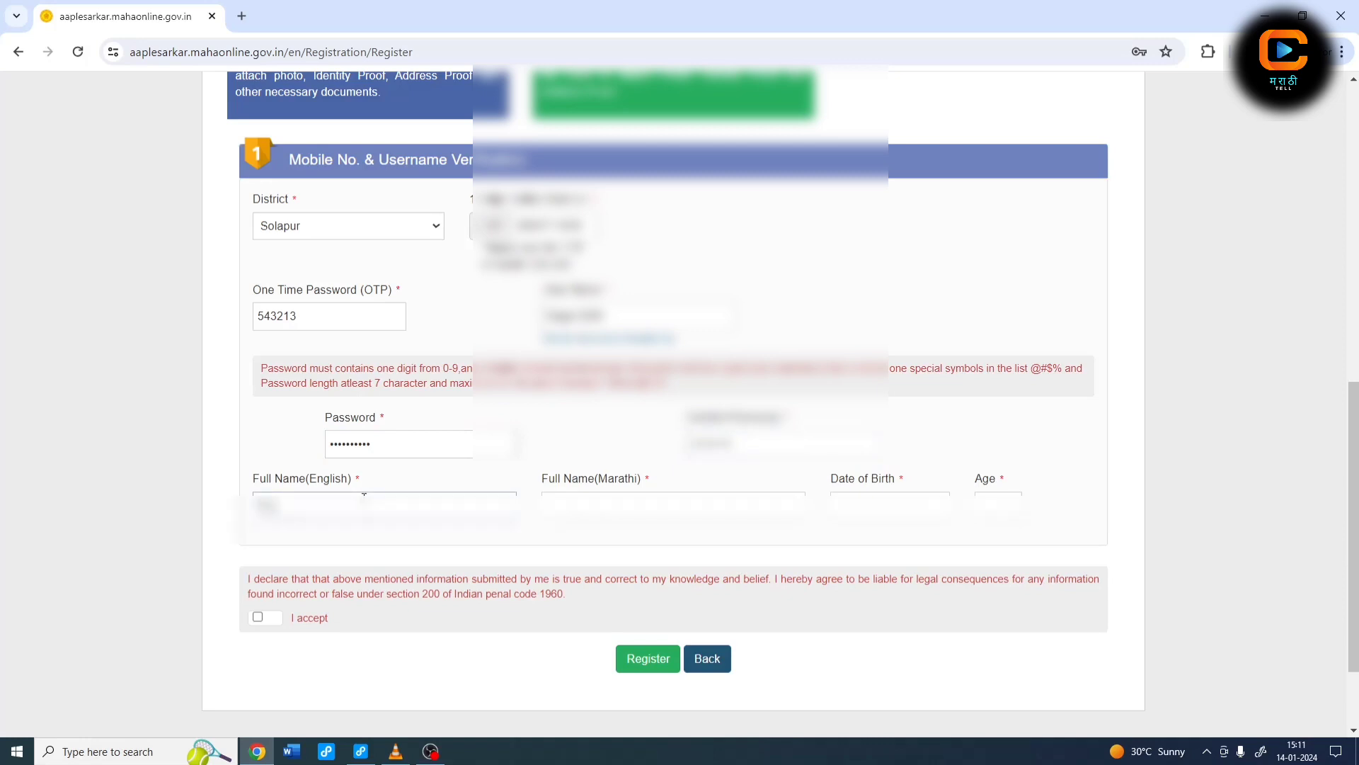
pyautogui.write('••••••••••••••••')
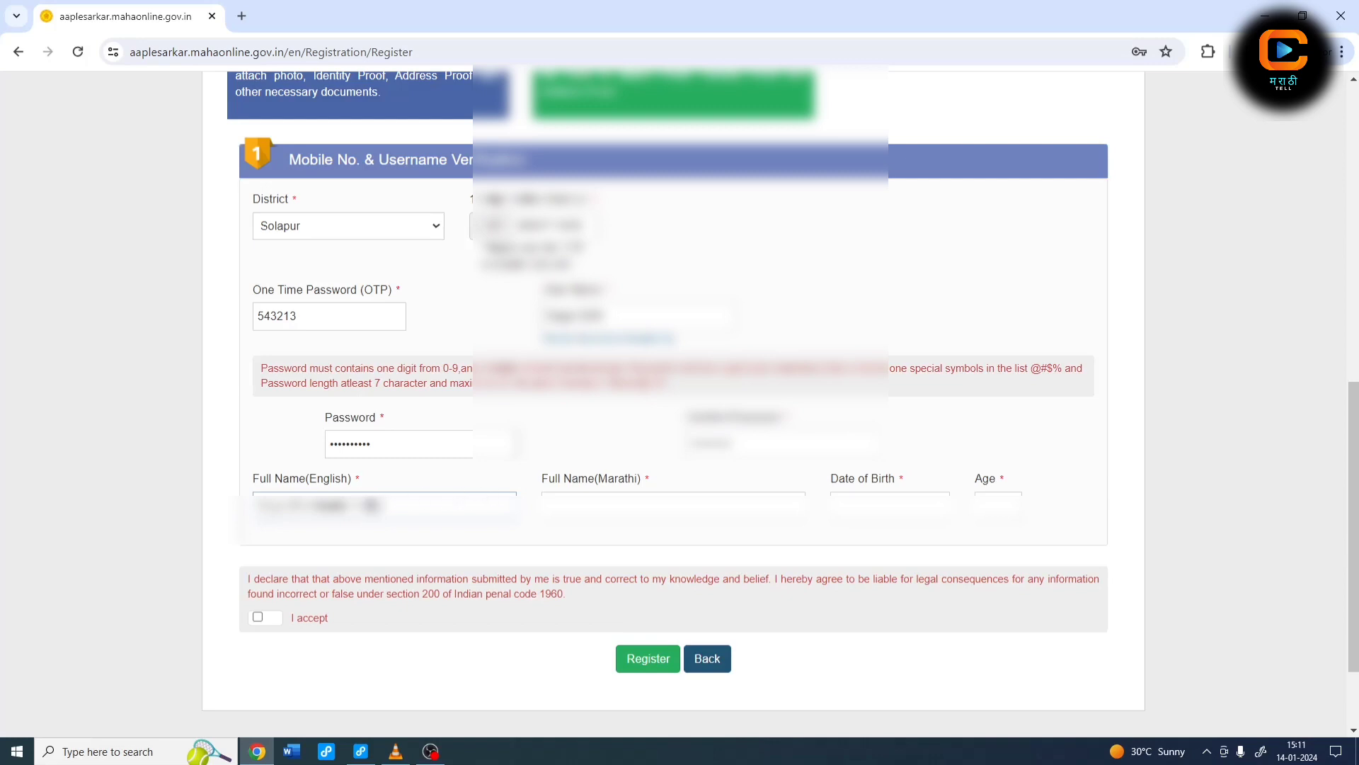
pyautogui.click(707, 505)
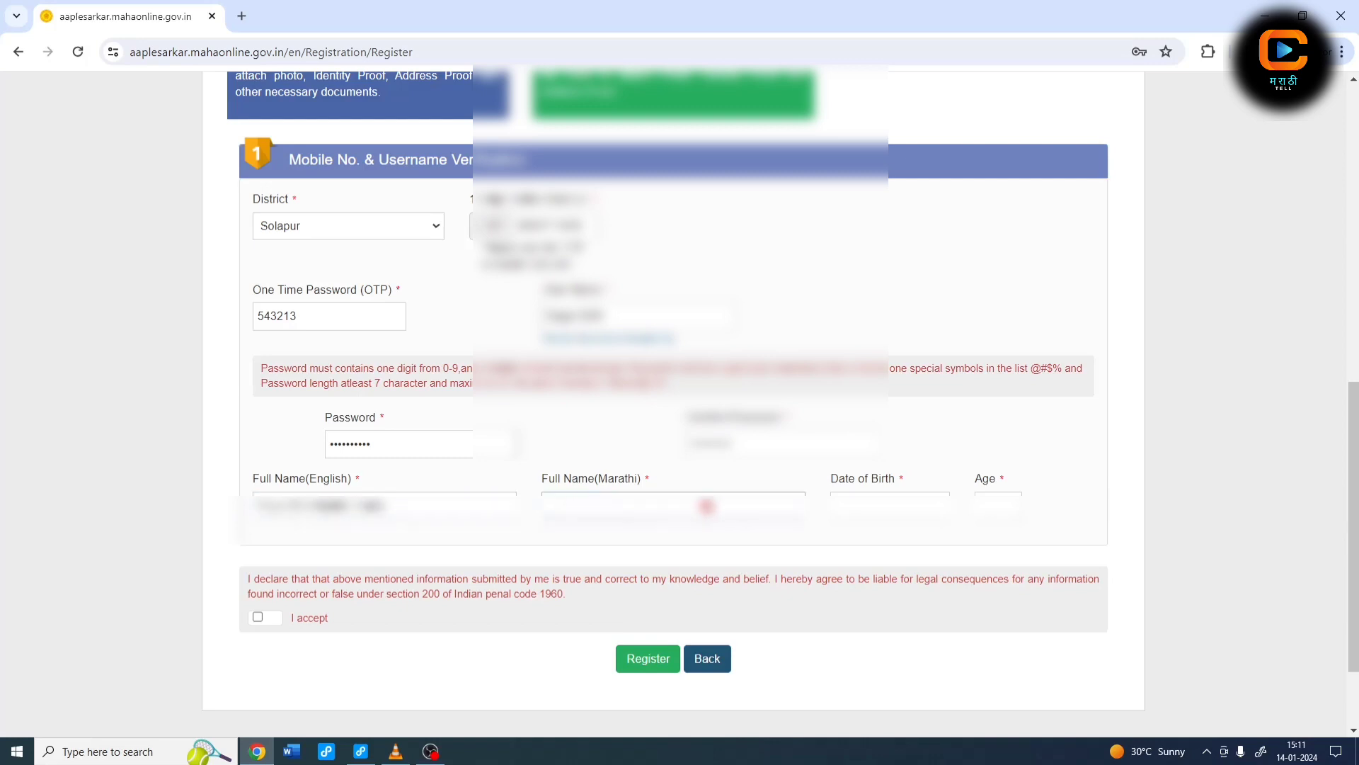
# Step: Set the date of birth in August 1996, filling the age, and accept the declaration
pyautogui.click(872, 502)
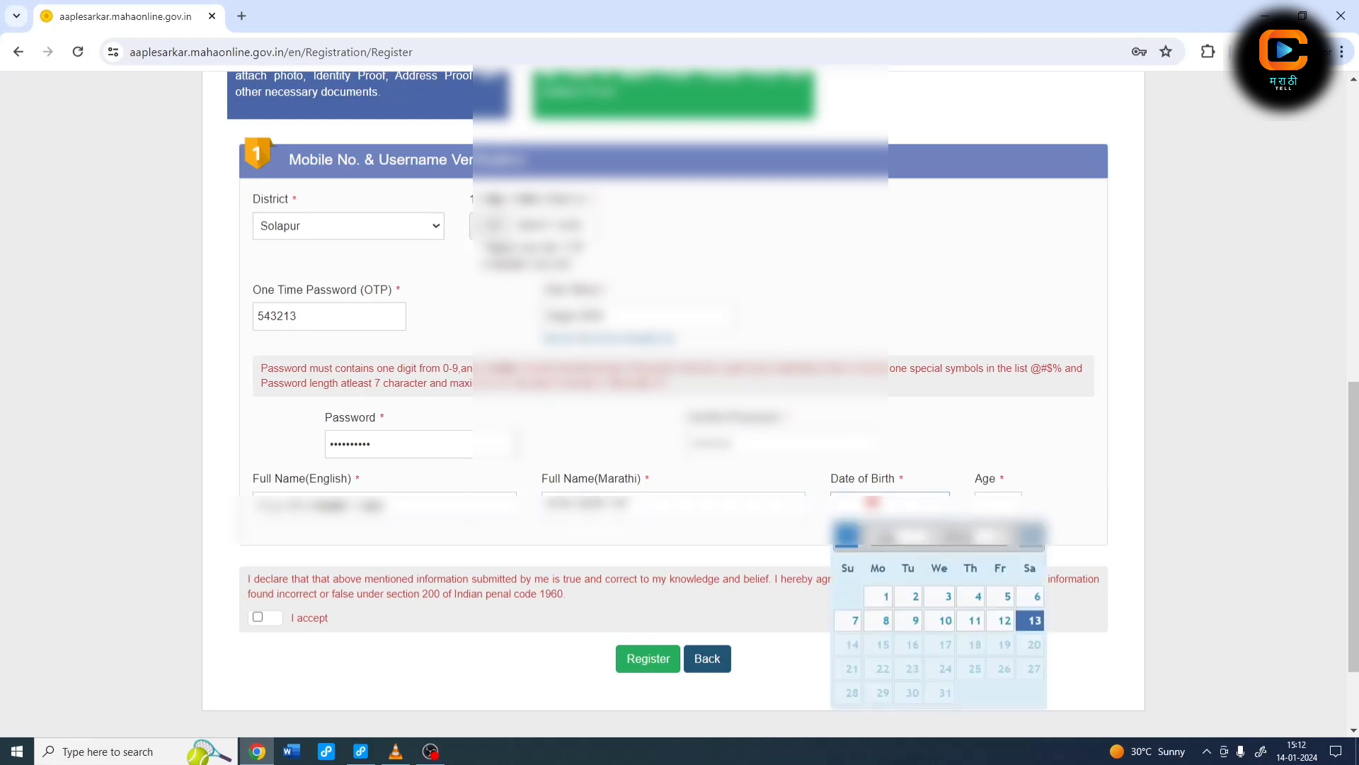
pyautogui.click(969, 536)
pyautogui.scroll(7, 979, 304)
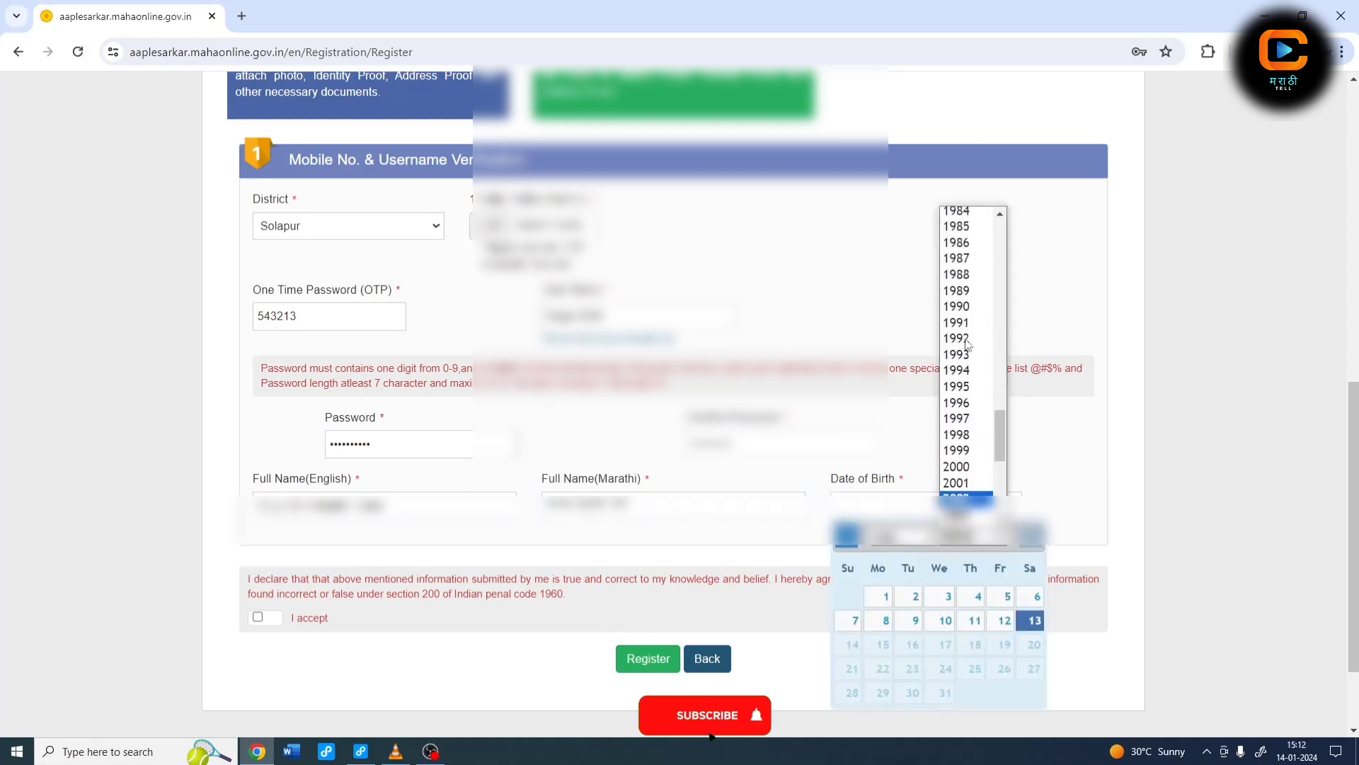
pyautogui.click(967, 402)
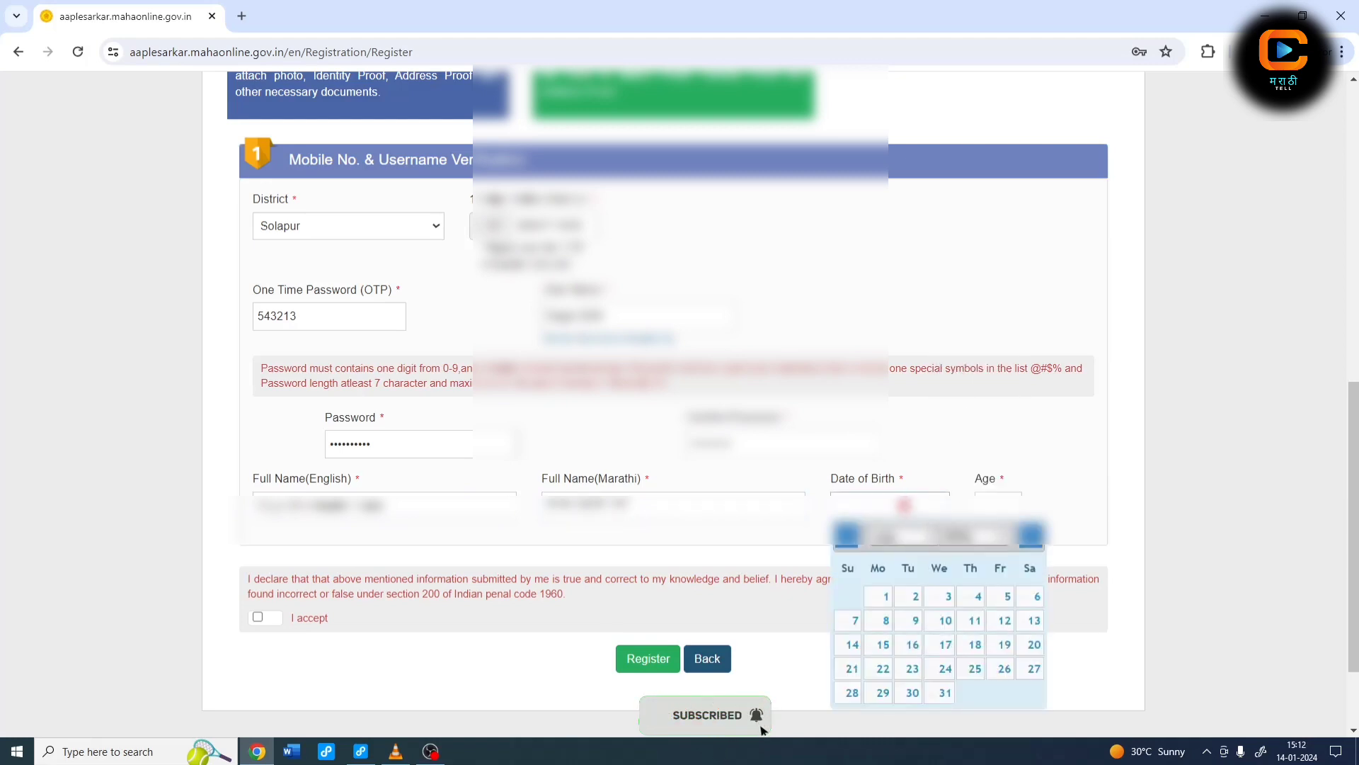
pyautogui.click(906, 545)
pyautogui.click(893, 460)
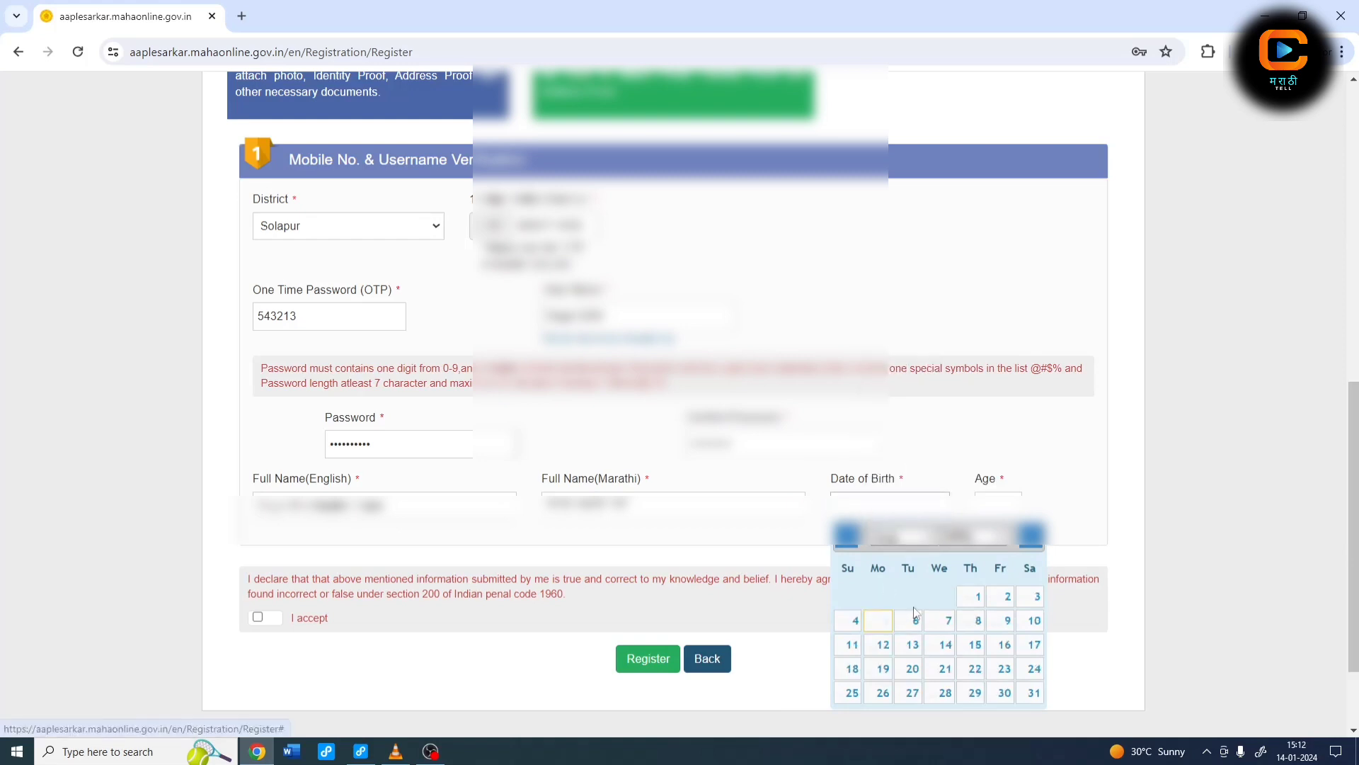
pyautogui.click(975, 596)
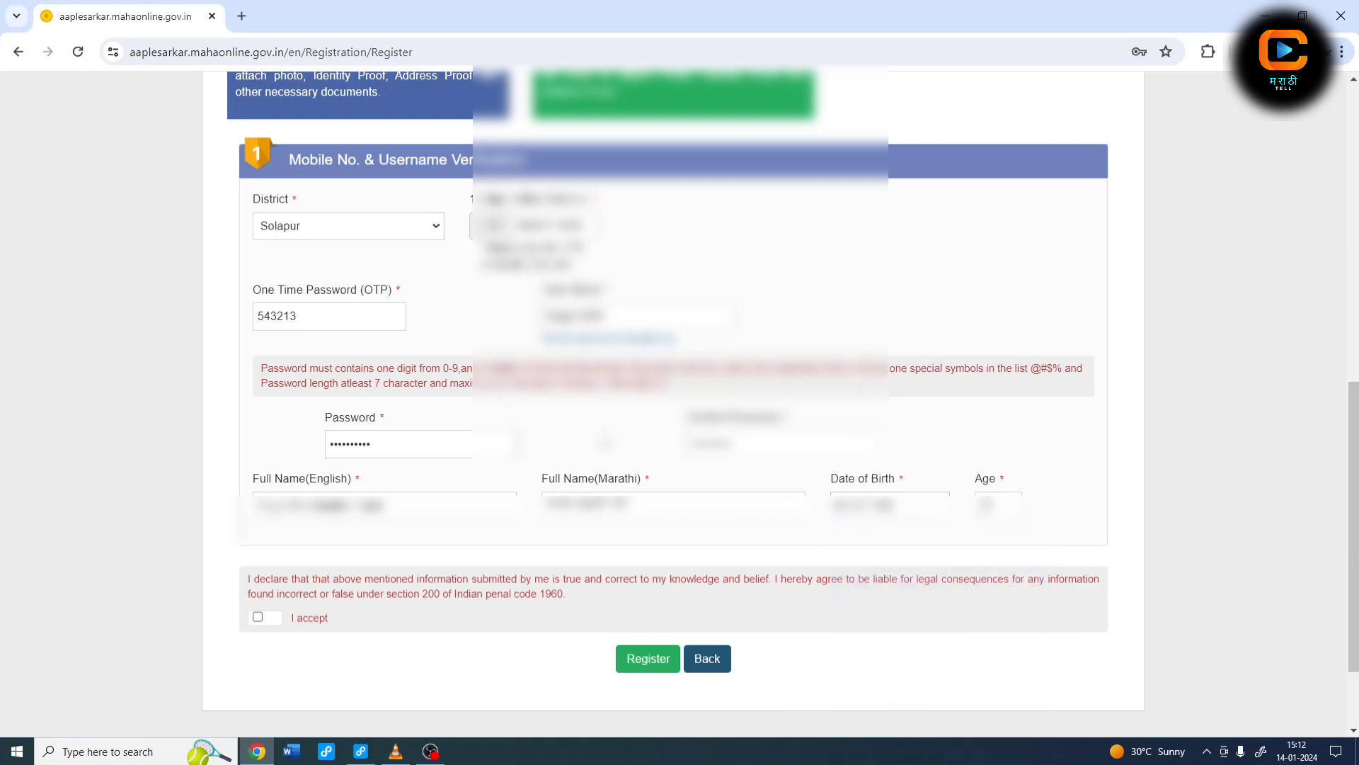
pyautogui.click(259, 617)
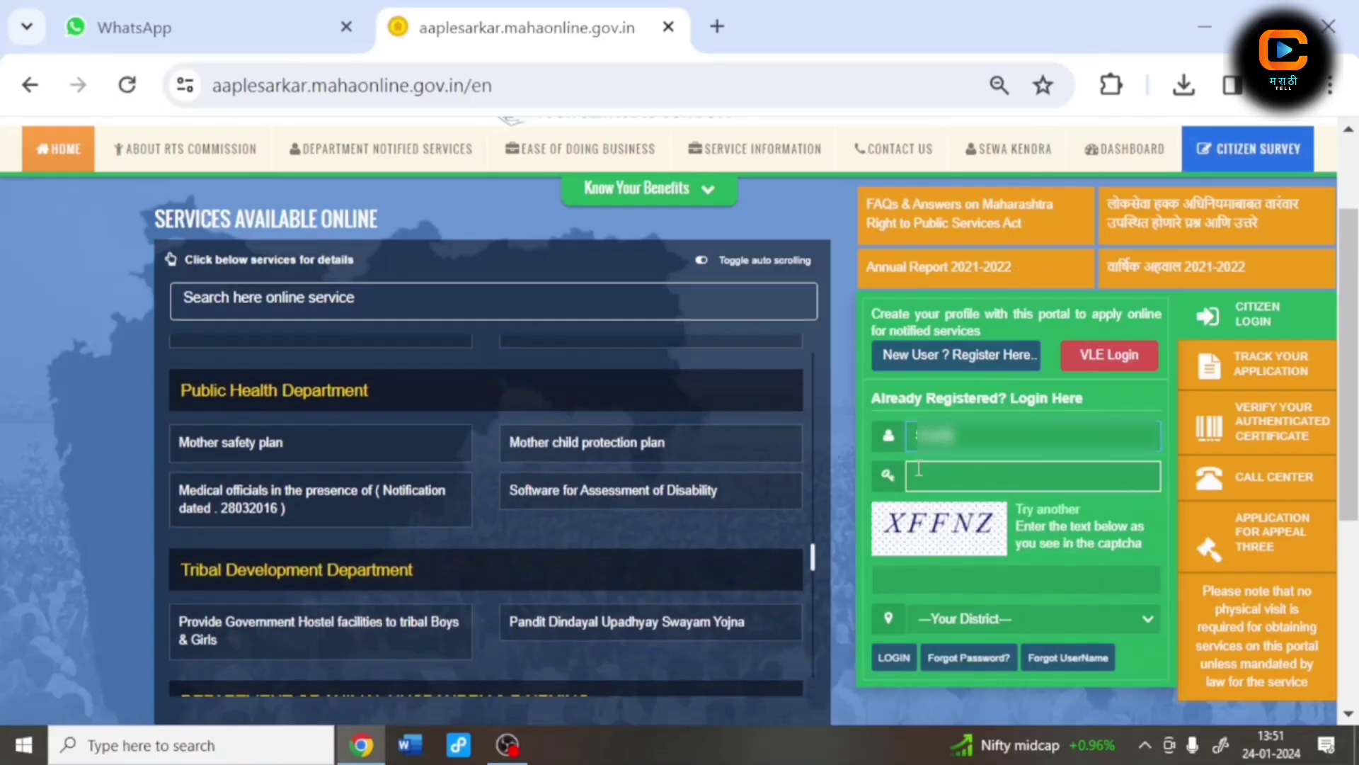
# Step: Log in with the account password, the captcha answer and Solapur as district
pyautogui.click(919, 469)
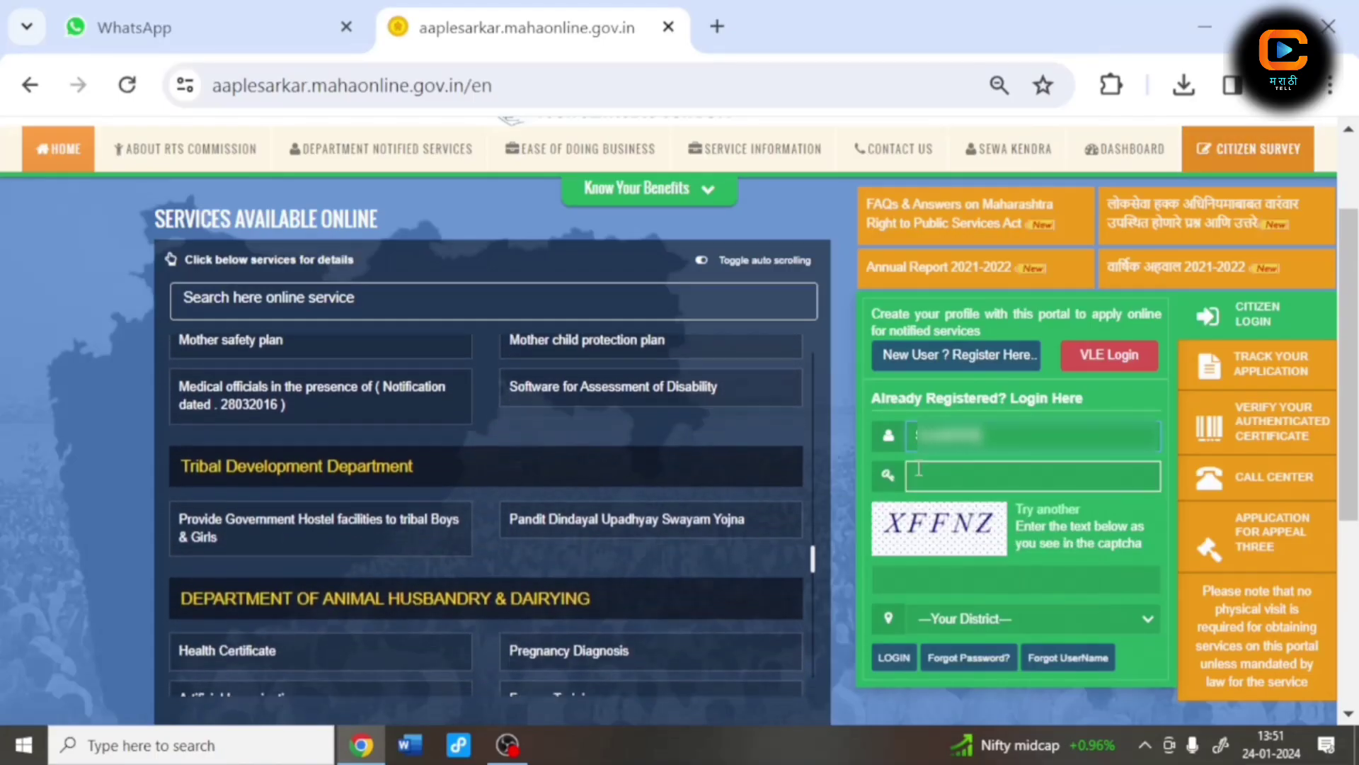
pyautogui.write('**********')
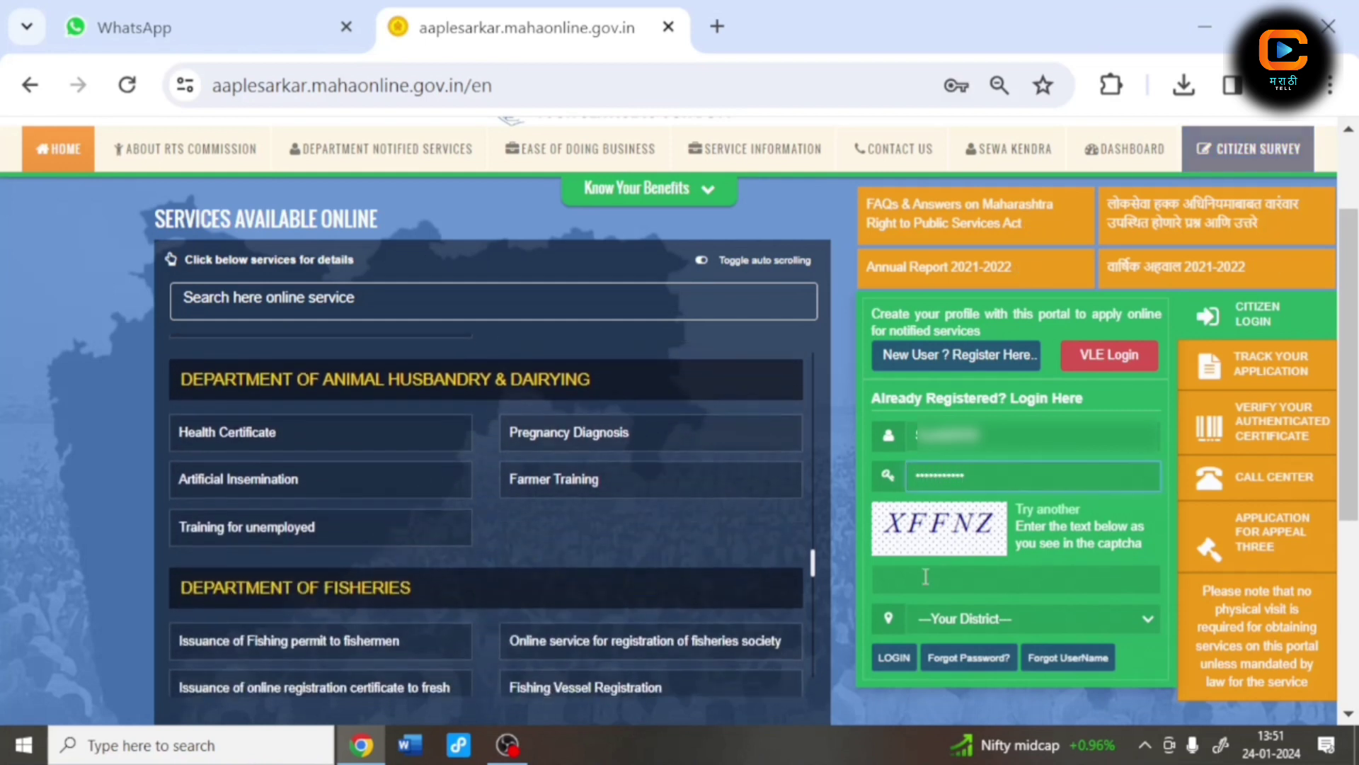
pyautogui.click(881, 577)
pyautogui.write('XFF')
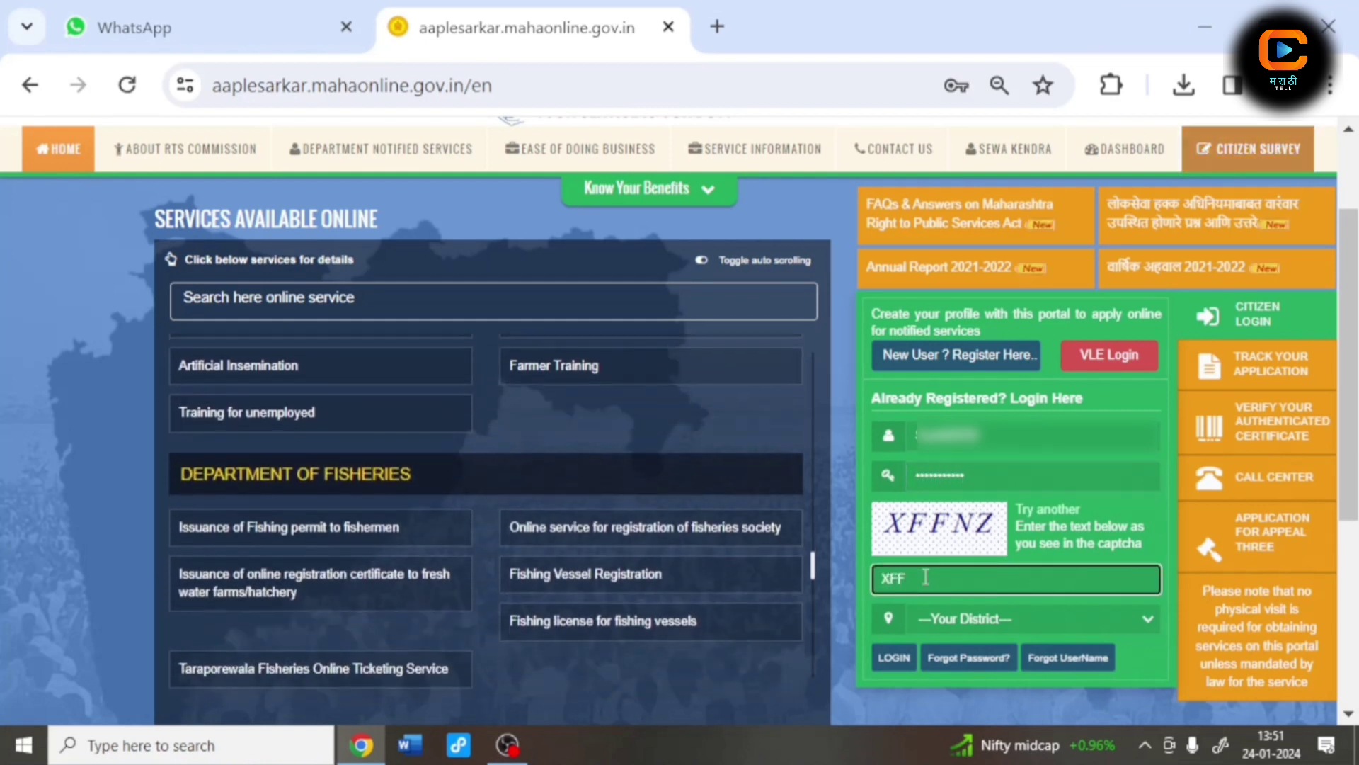
pyautogui.write('NZ')
pyautogui.click(987, 618)
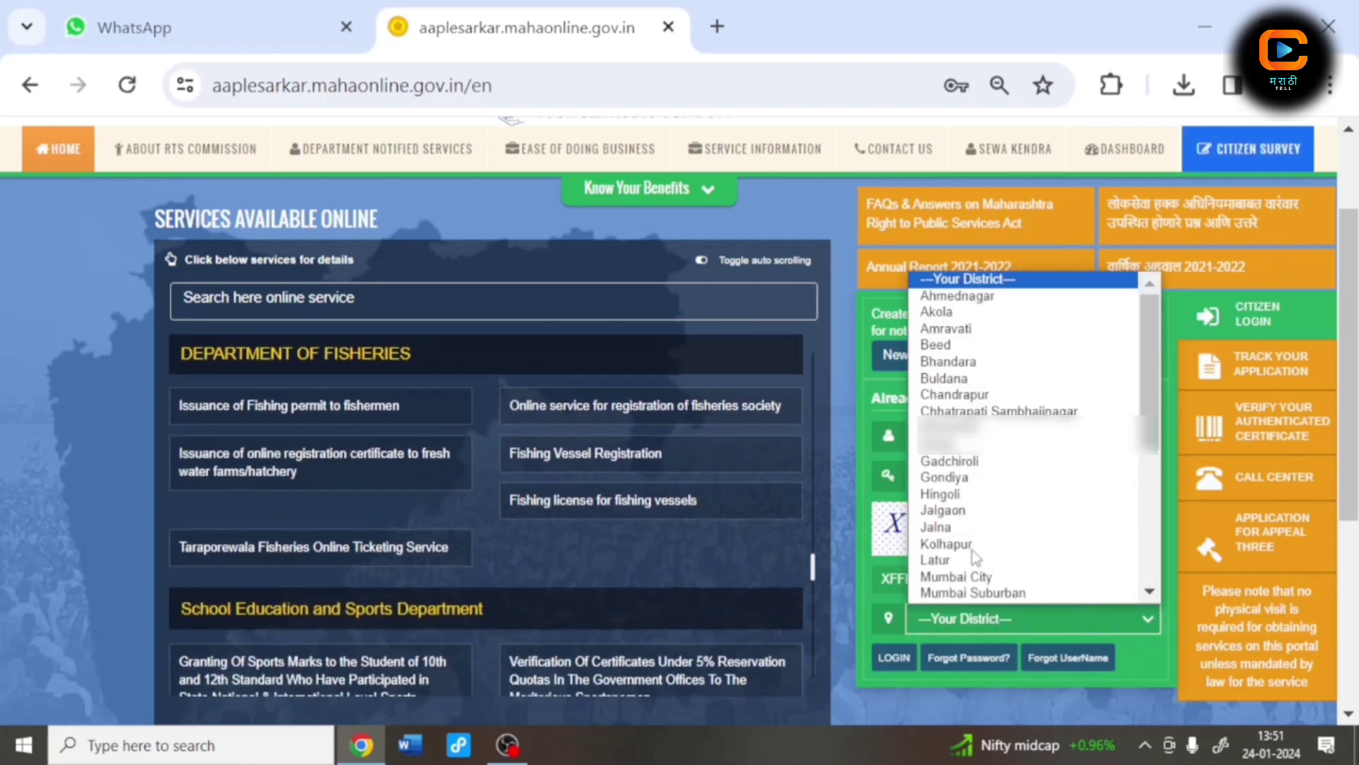
pyautogui.scroll(-4, 971, 550)
pyautogui.click(956, 528)
pyautogui.click(890, 657)
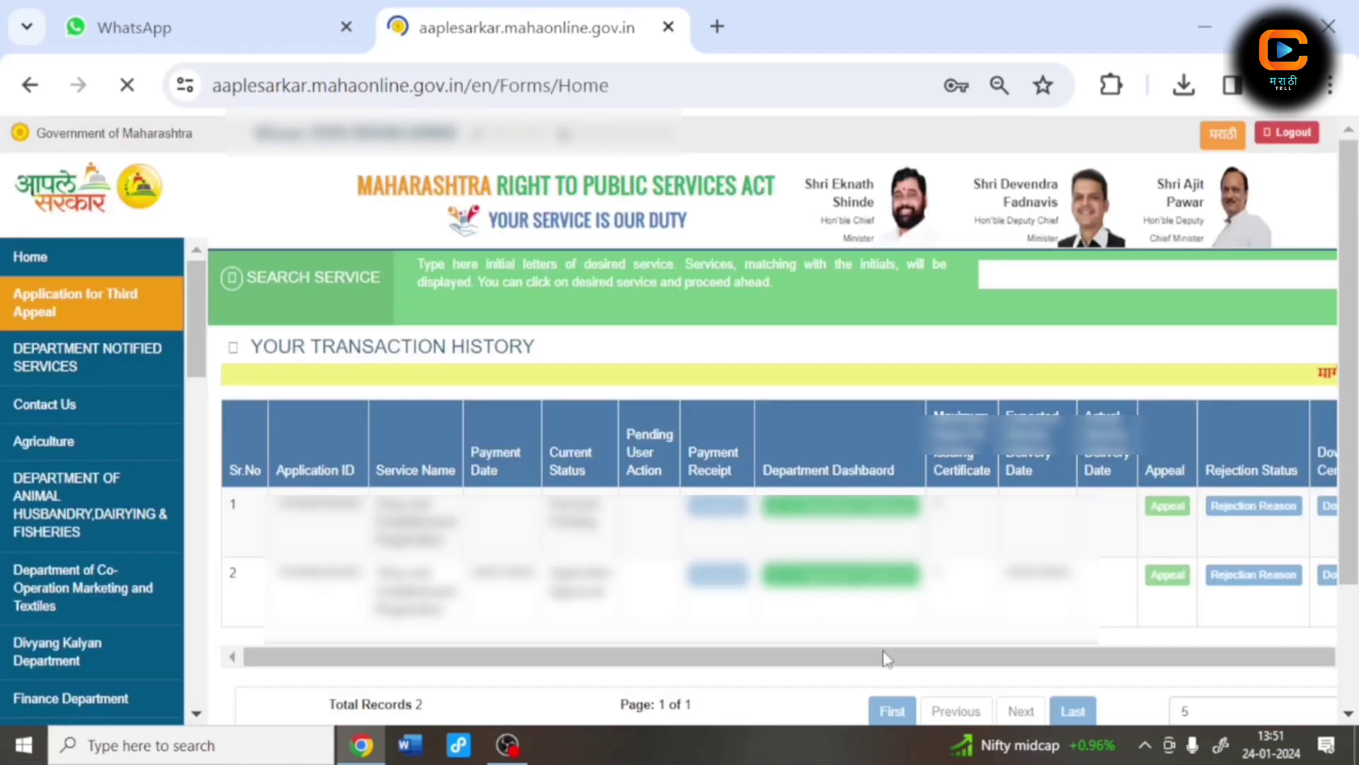
# Step: Under Industries, Energy and Labour, choose Labour Department and proceed with Shop and Establishment Registration
pyautogui.scroll(-3, 43, 545)
pyautogui.scroll(-5, 65, 549)
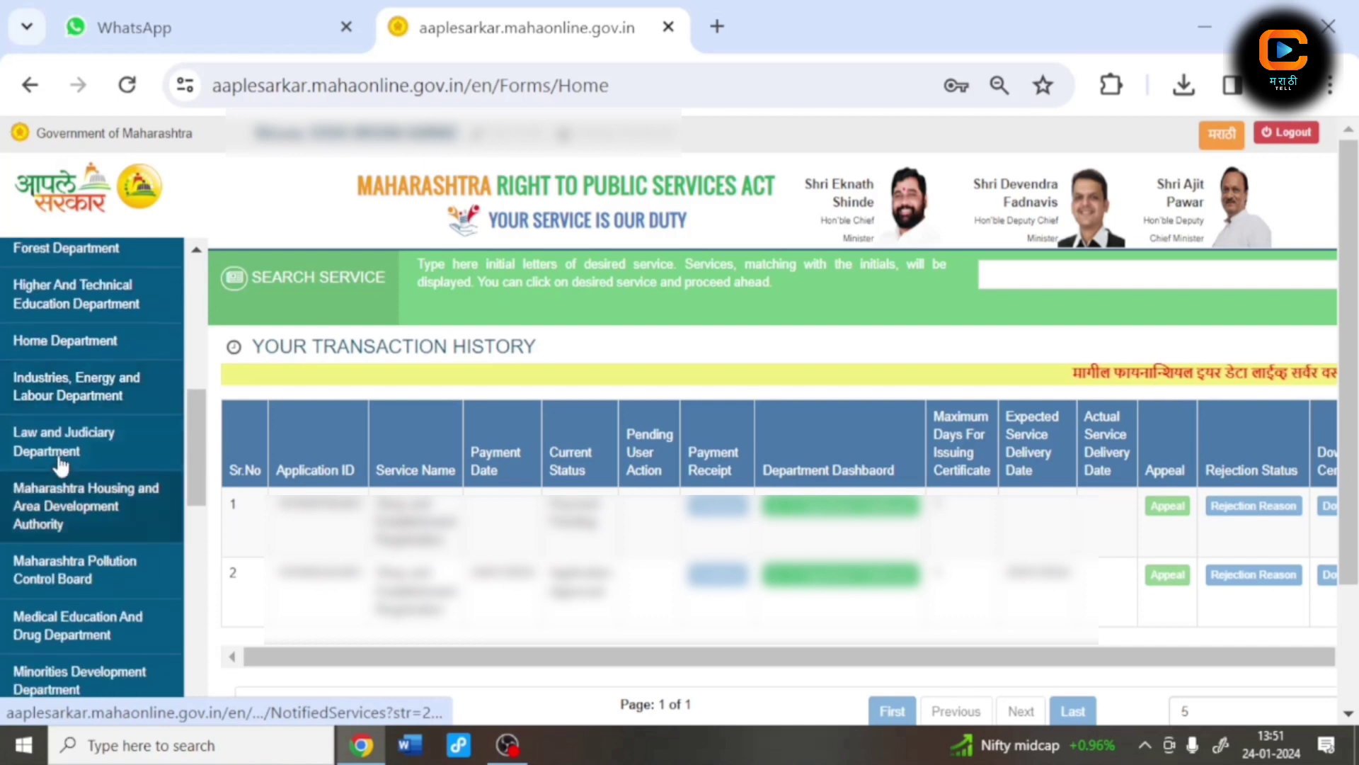
pyautogui.click(61, 400)
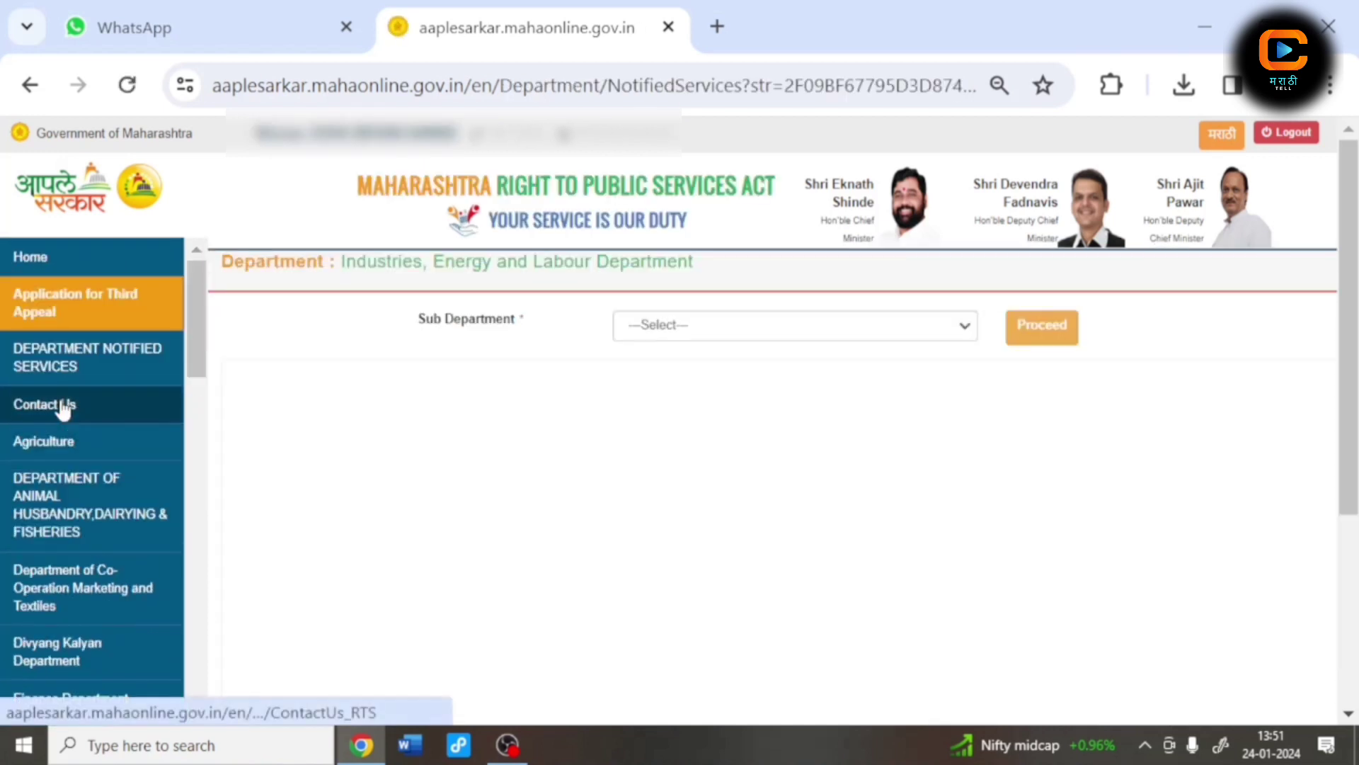
pyautogui.click(699, 332)
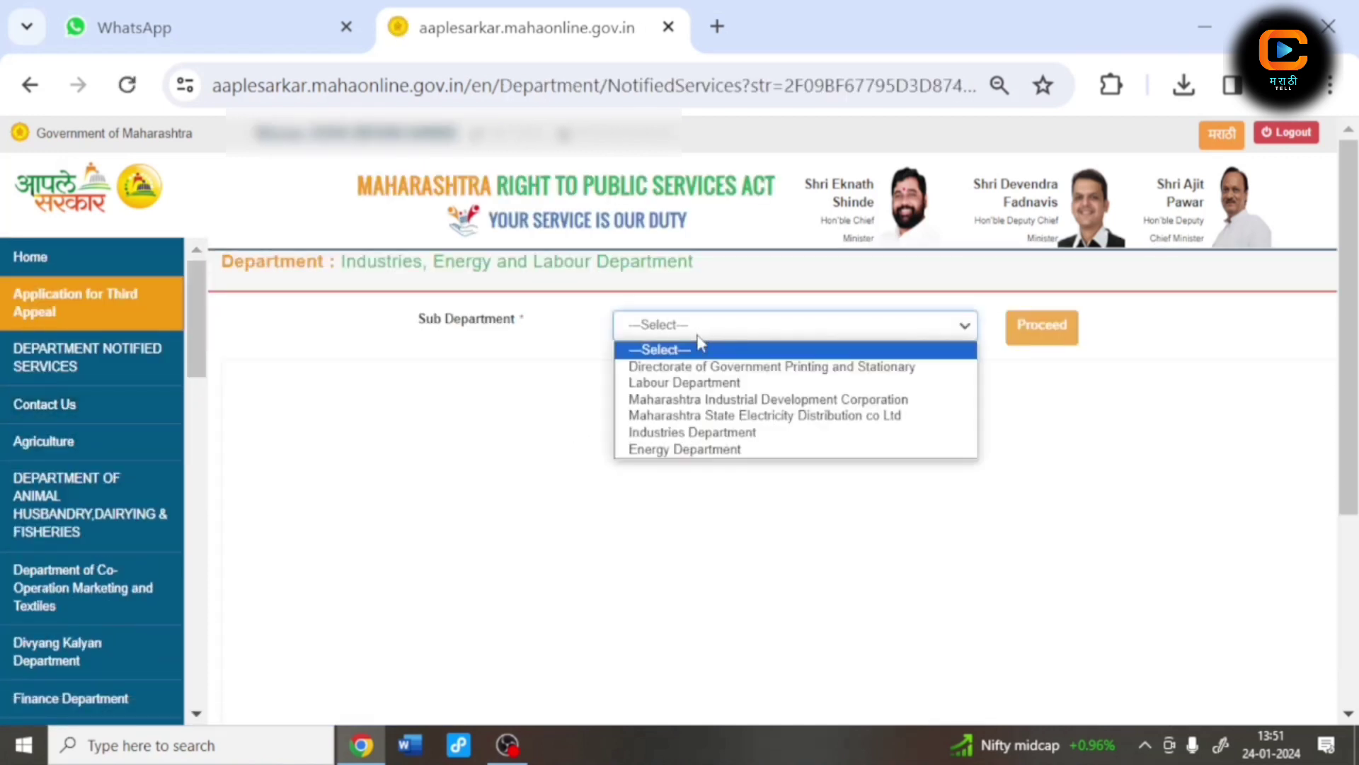
pyautogui.click(699, 382)
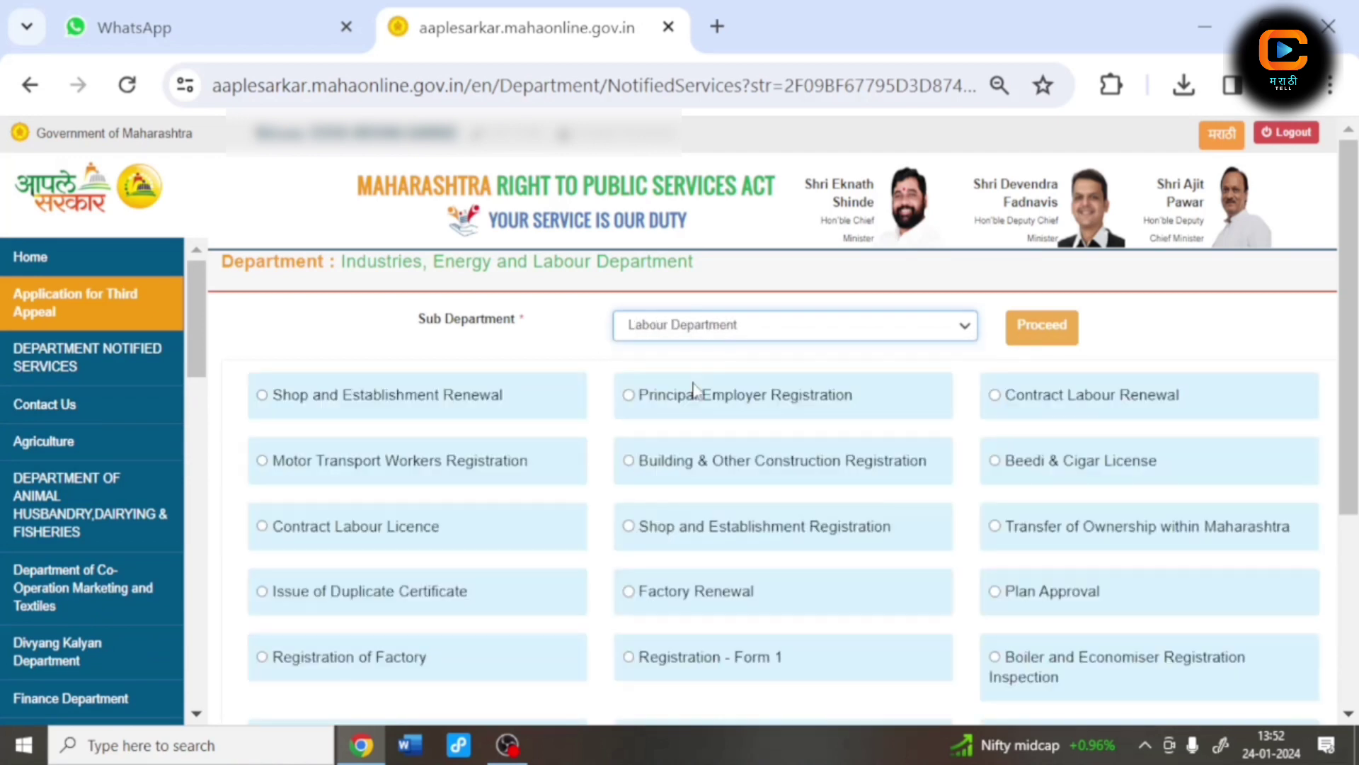
pyautogui.click(632, 530)
pyautogui.click(1069, 338)
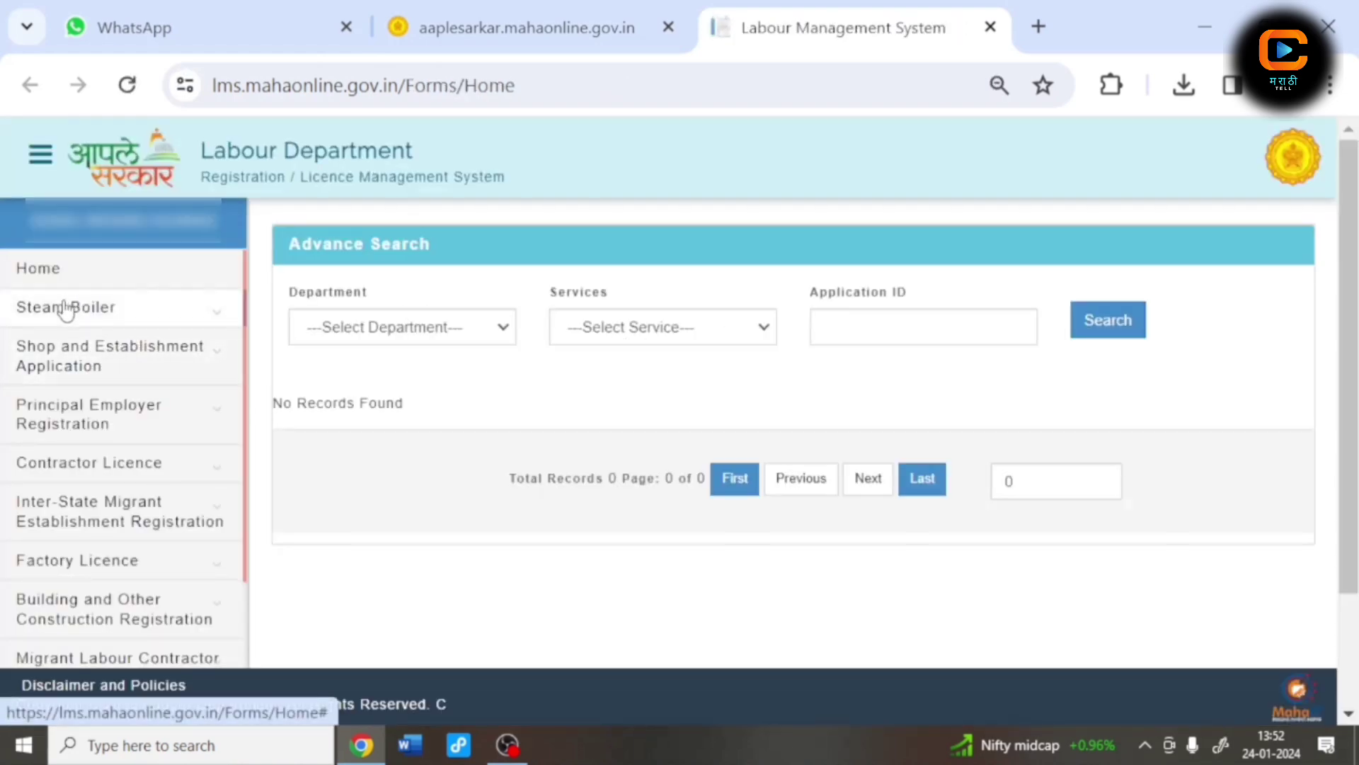
# Step: Open the Application Form under Shop and Establishment Application in the sidebar
pyautogui.click(57, 363)
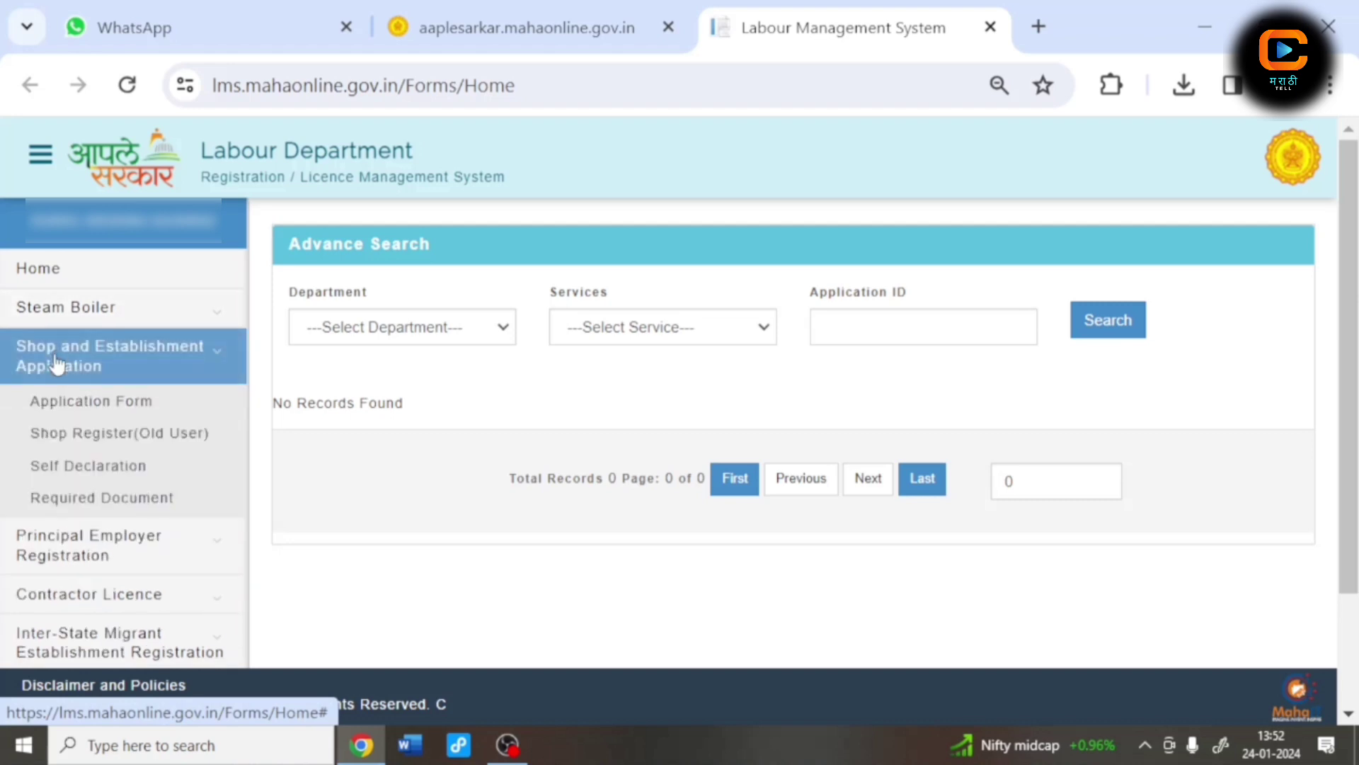
pyautogui.click(61, 407)
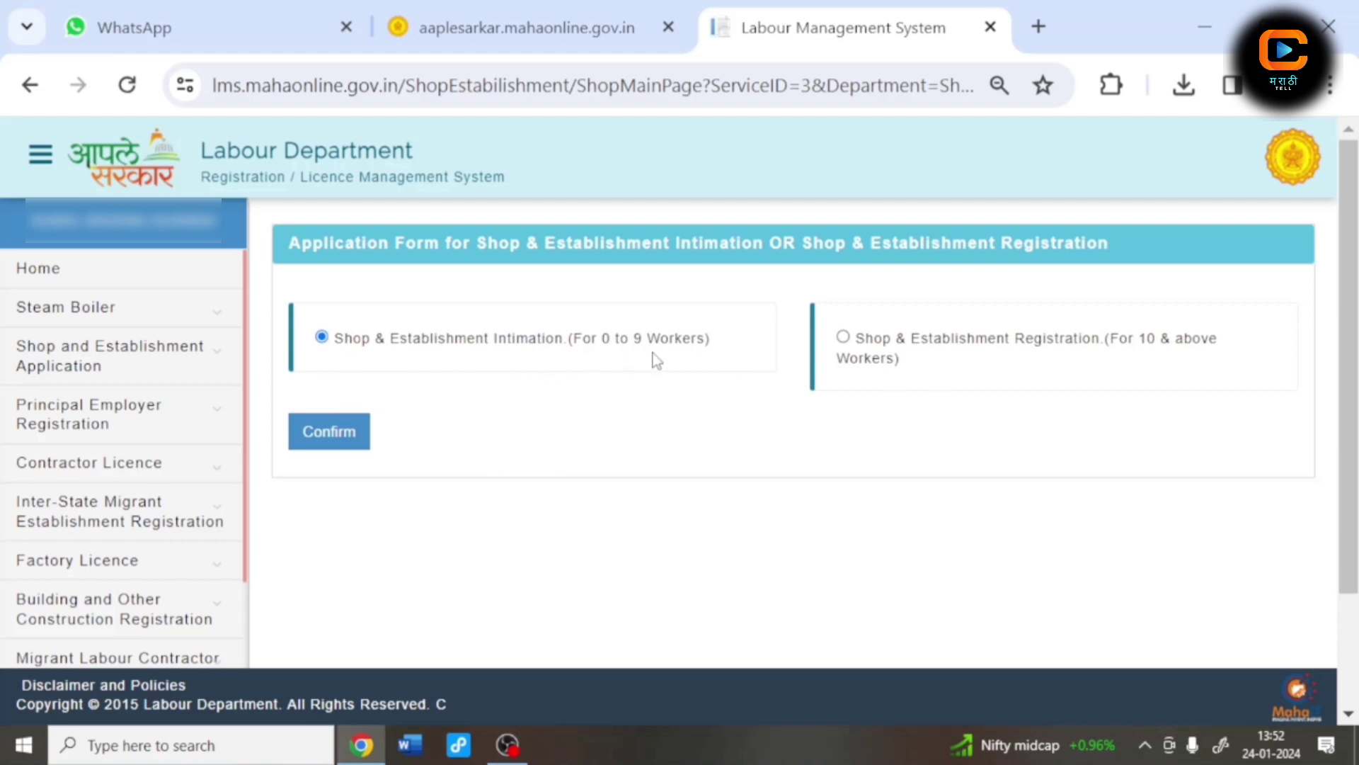
# Step: Confirm Intimation (0 to 9 Workers) and set the division to Pune
pyautogui.click(339, 453)
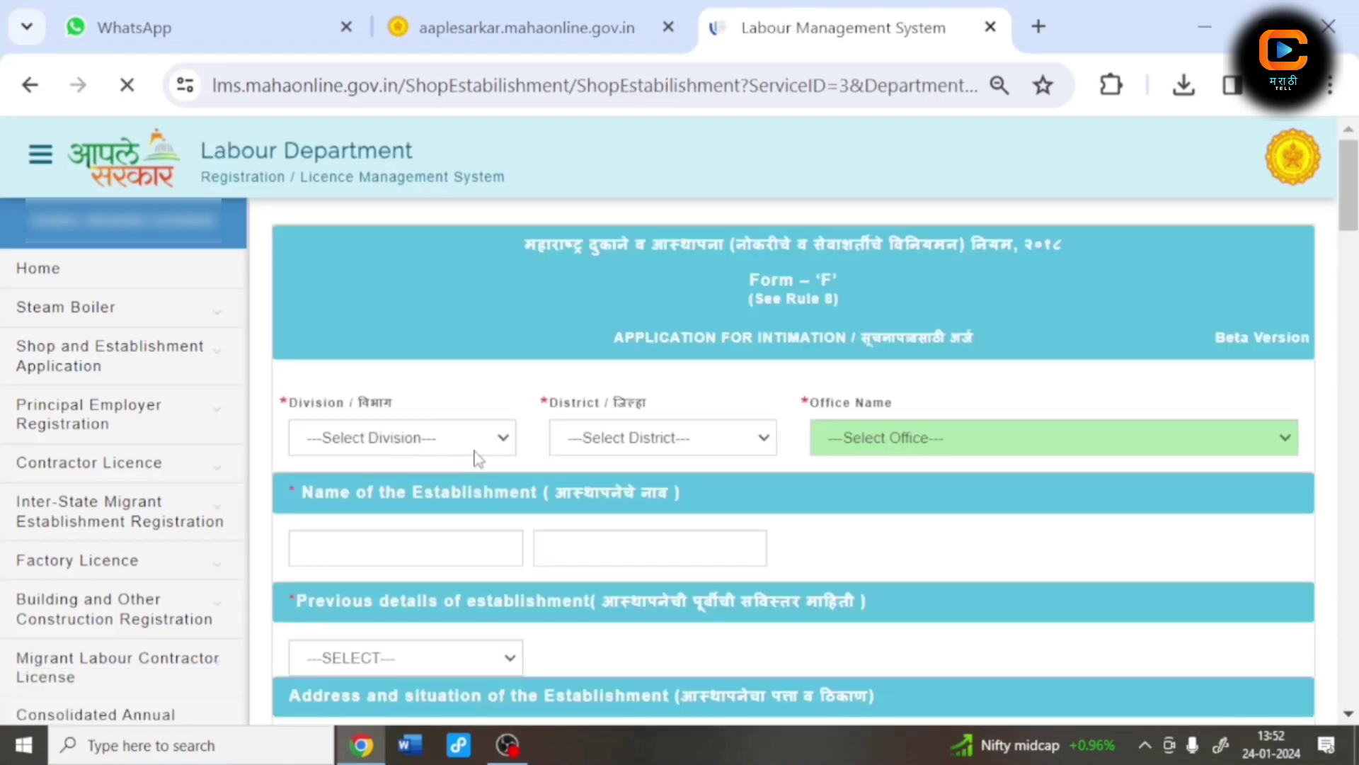
pyautogui.click(415, 450)
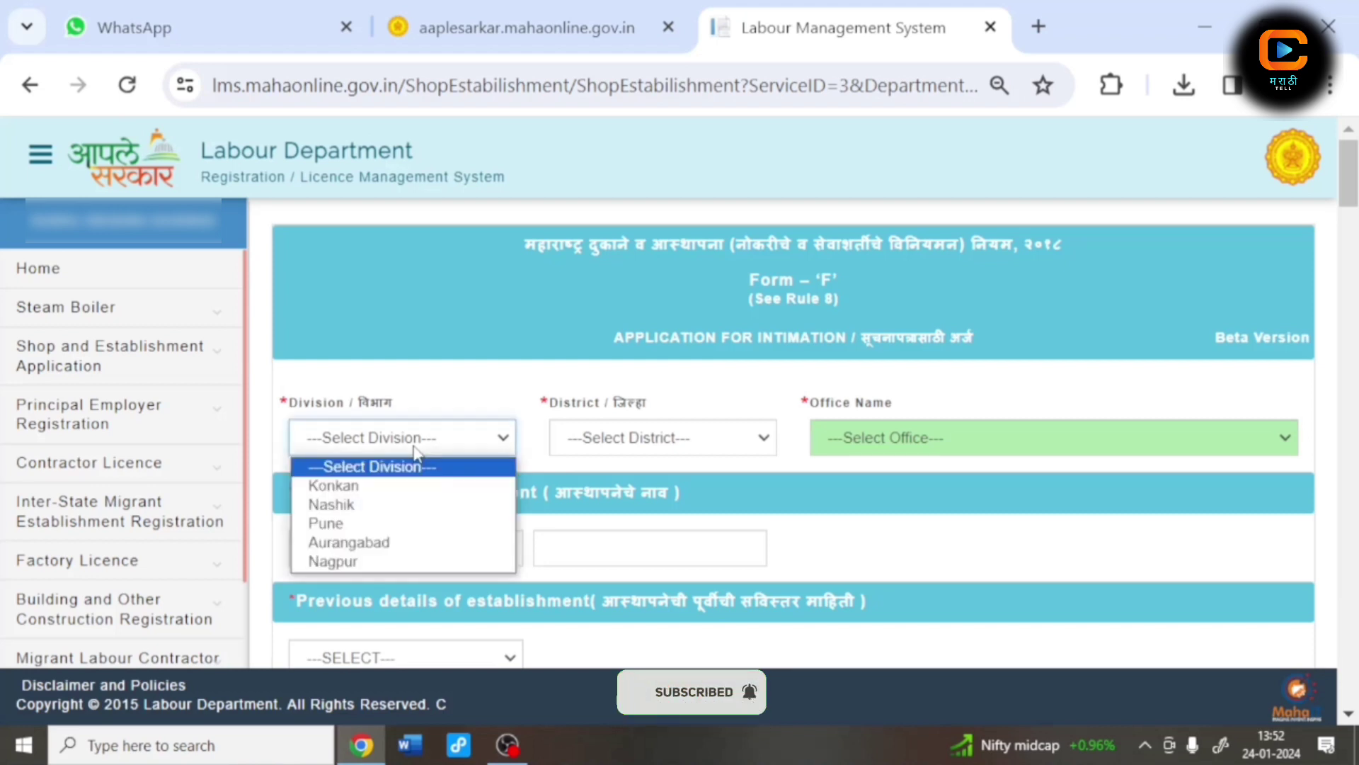
pyautogui.click(383, 523)
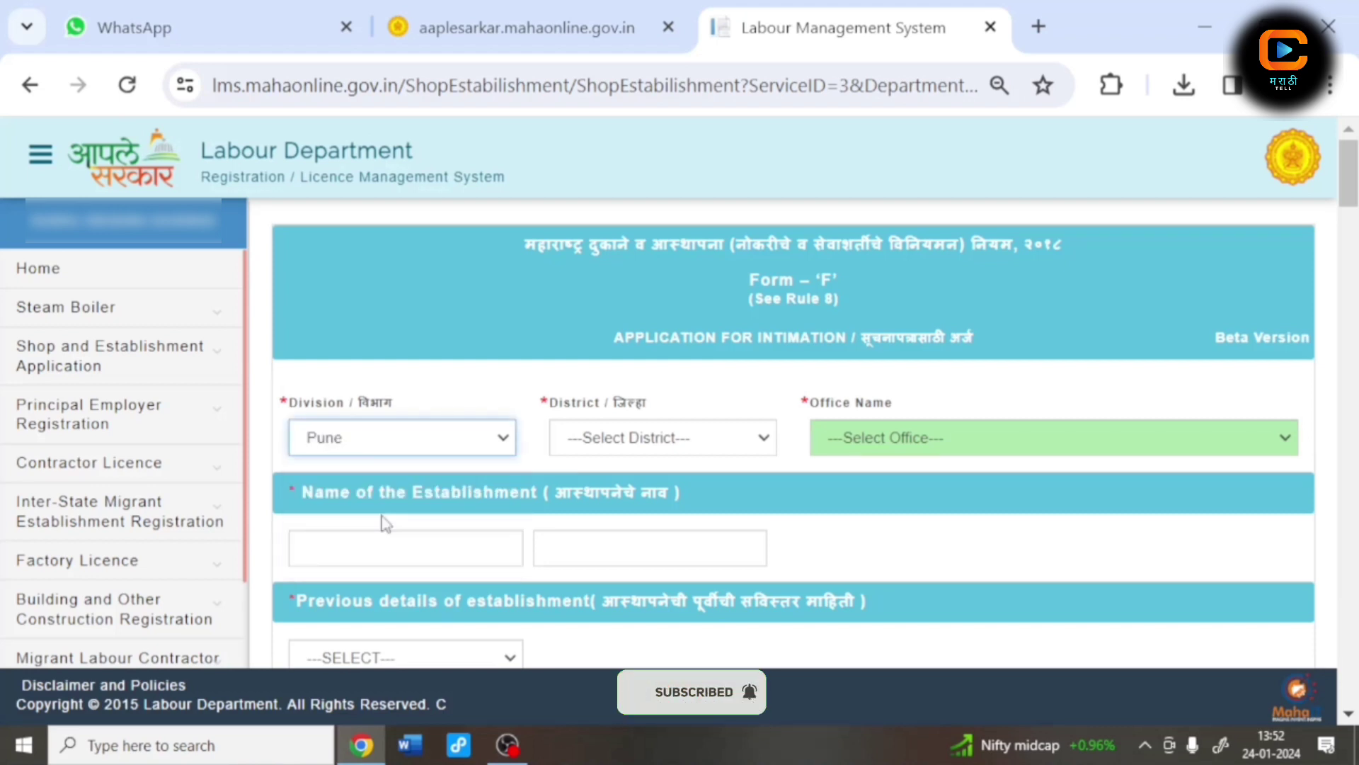
# Step: Set the district to Solapur and the office to the Malshiras shop inspector
pyautogui.click(653, 443)
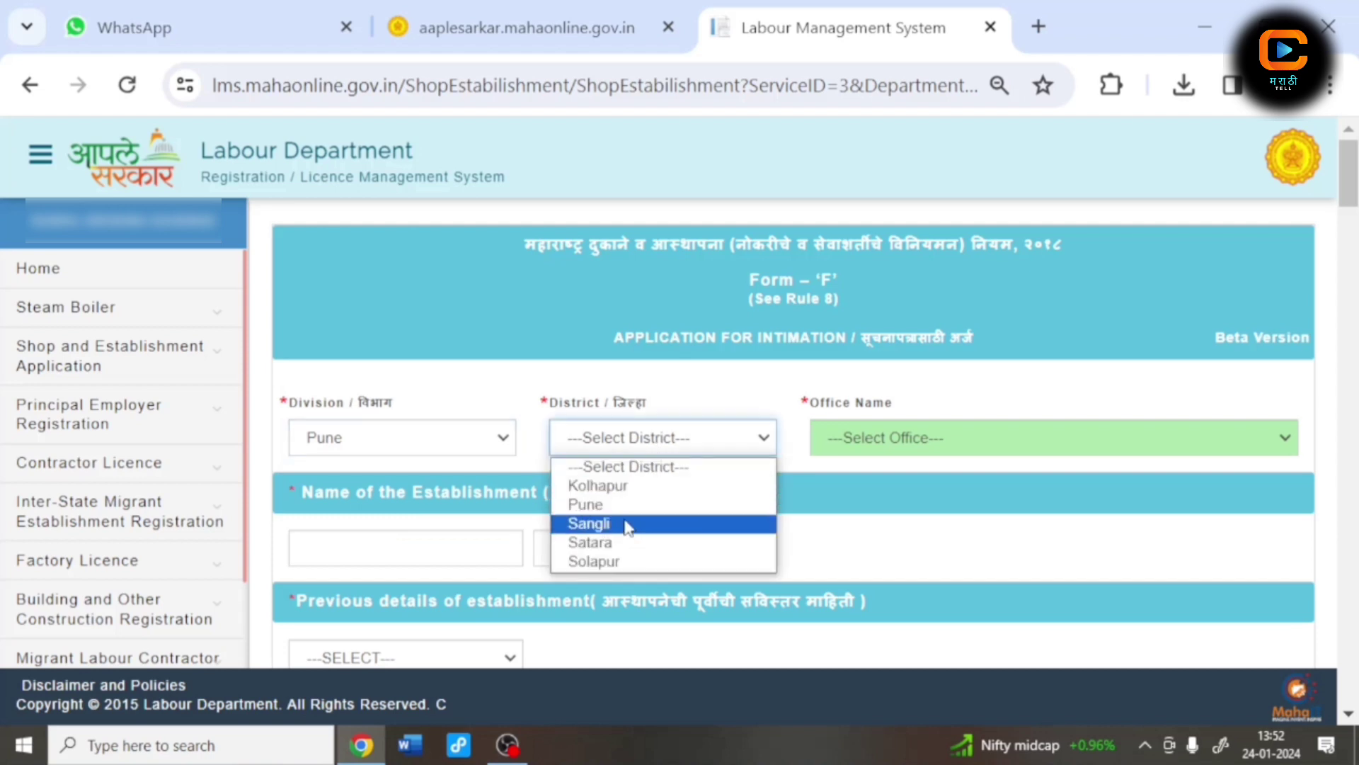
pyautogui.click(616, 561)
pyautogui.click(883, 444)
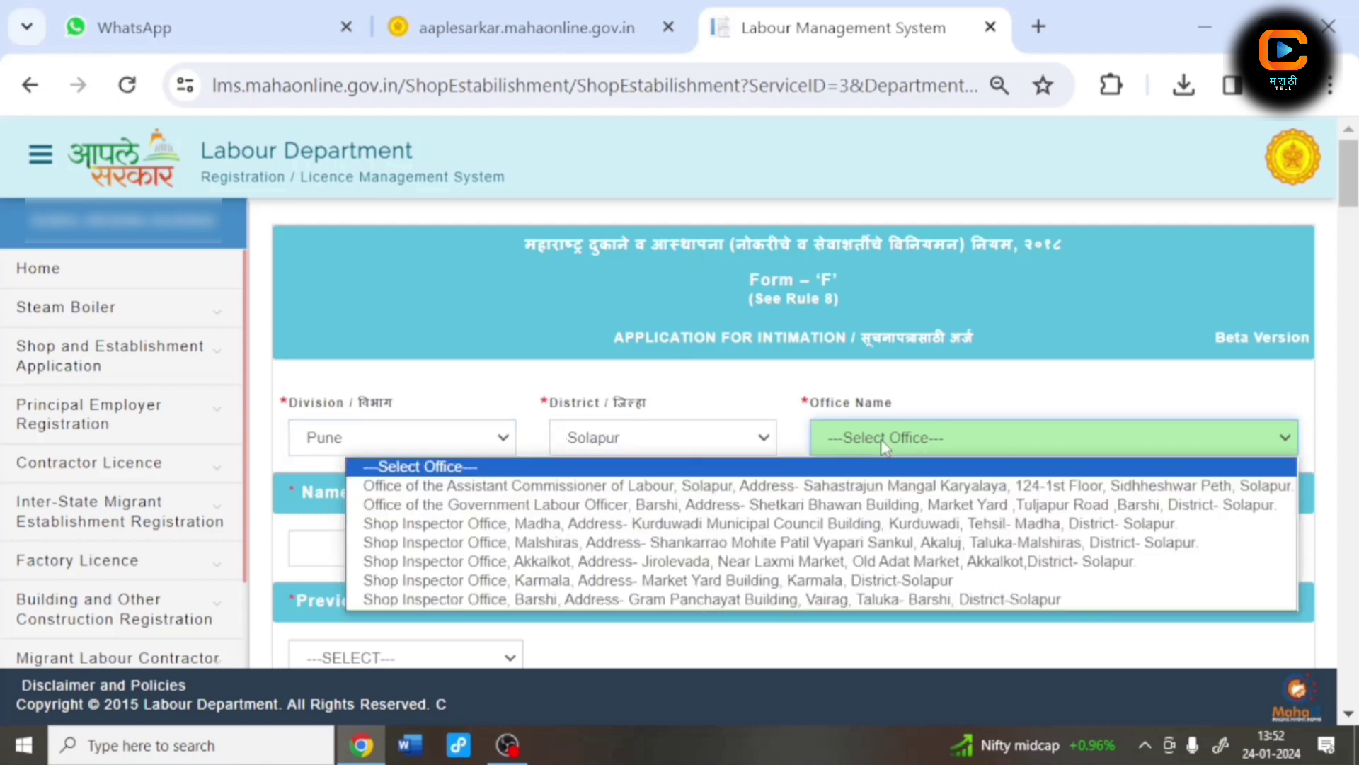
pyautogui.click(900, 543)
# Step: Enter 'Gaikwad Imitation Jwelleri' as the establishment name and mark it NEW REGISTRATION
pyautogui.scroll(-2, 502, 488)
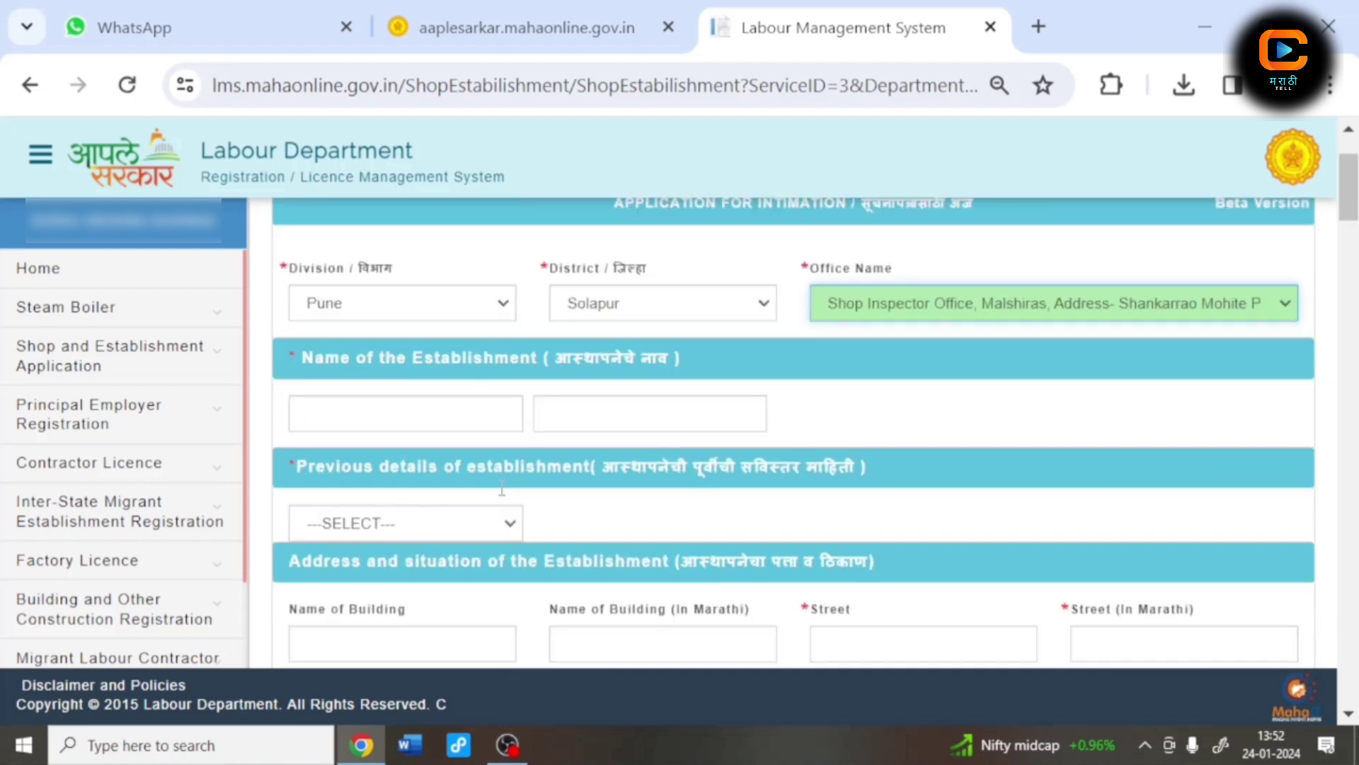
pyautogui.click(436, 414)
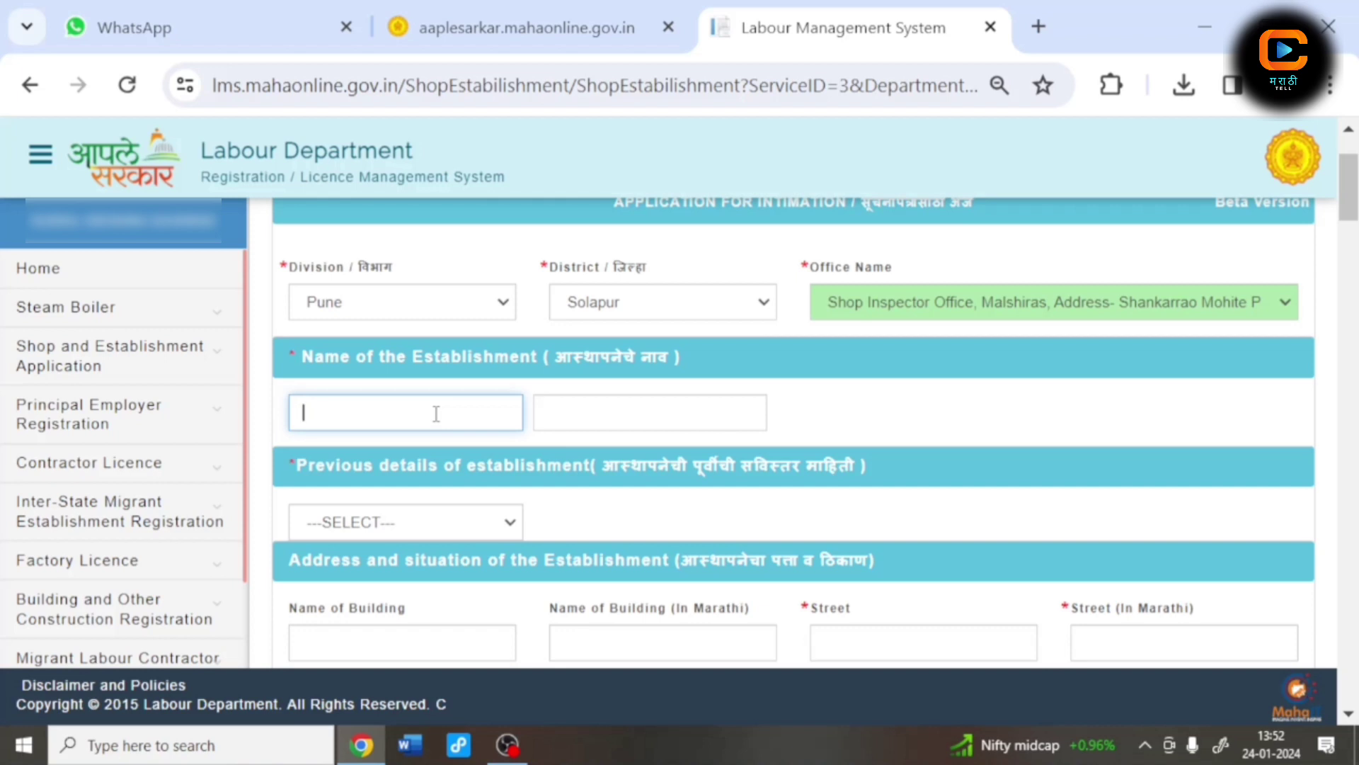
pyautogui.write('Gaikwad Imitation Jwelleri')
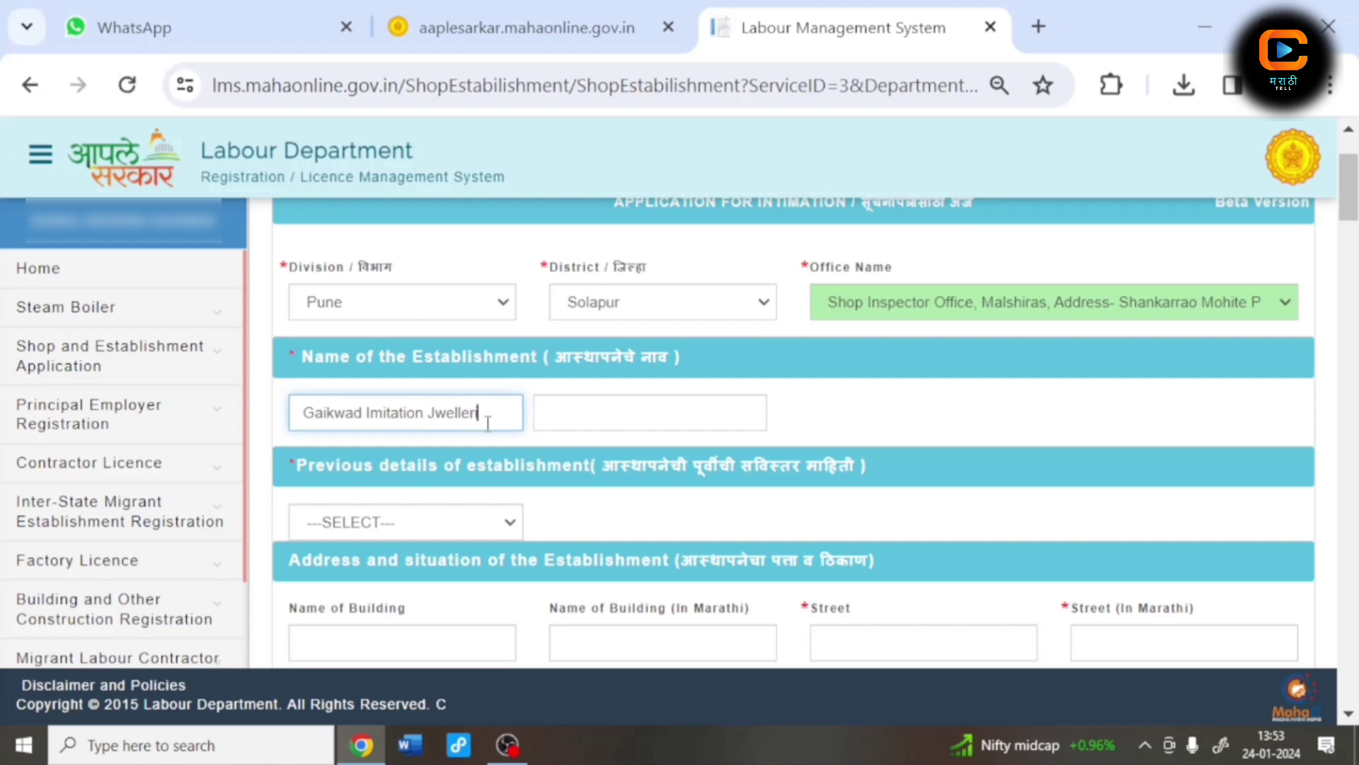
pyautogui.click(592, 417)
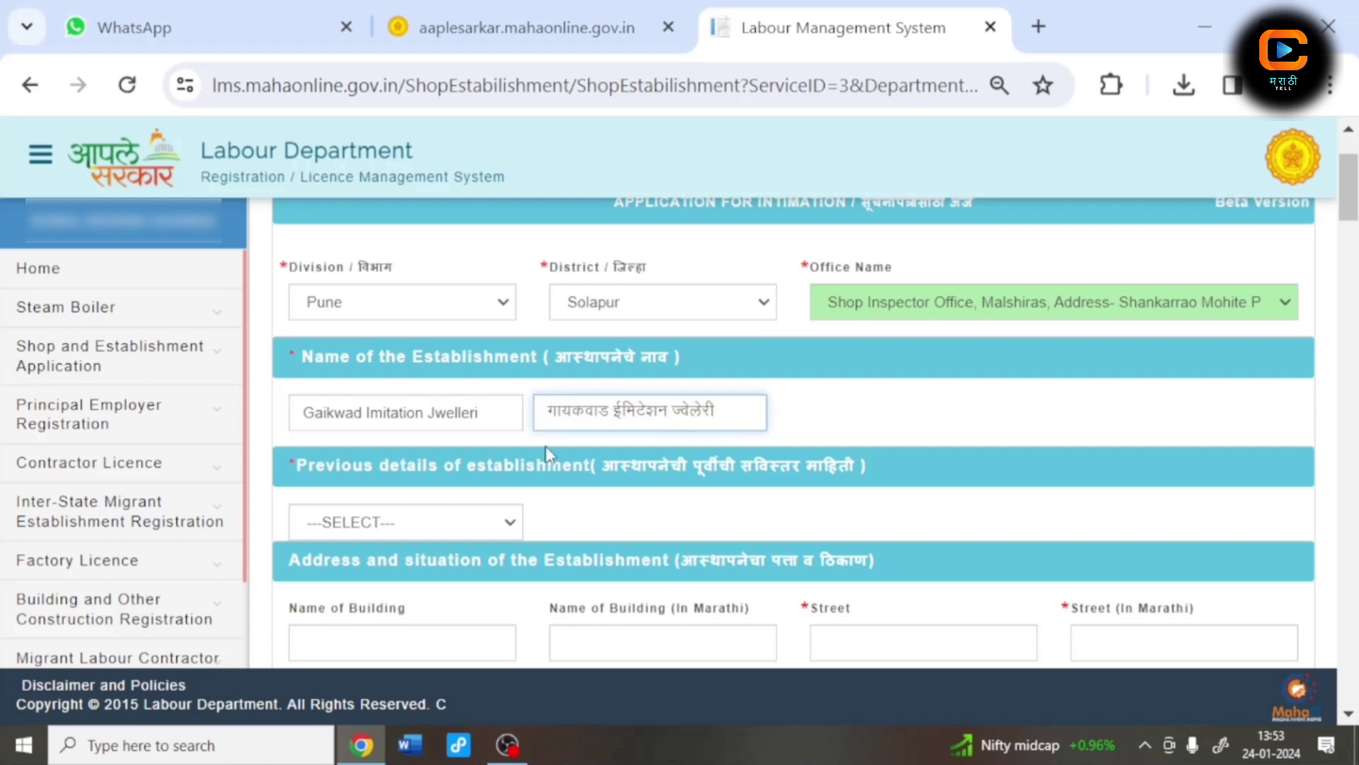
pyautogui.click(404, 528)
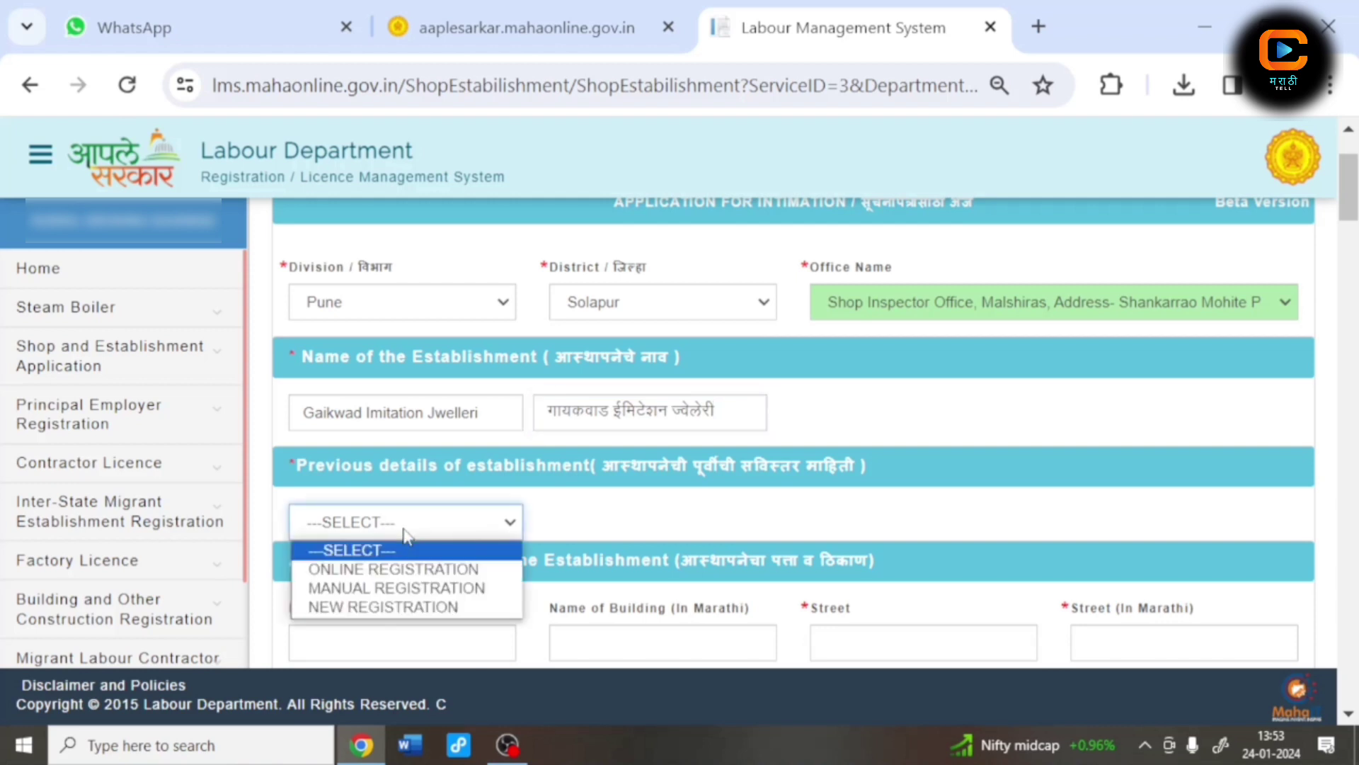
pyautogui.click(365, 607)
pyautogui.scroll(-4, 903, 547)
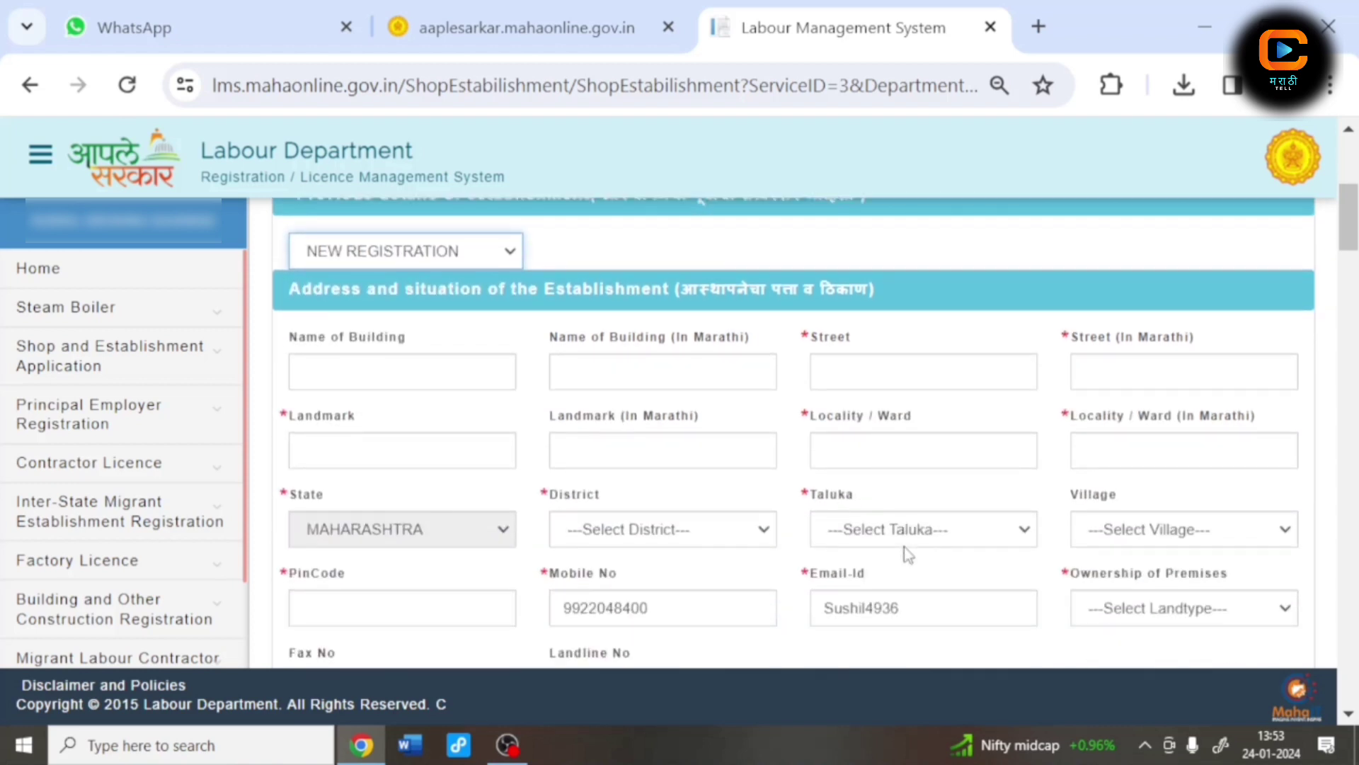
# Step: Fill the establishment's street, landmark and locality in English and Marathi
pyautogui.click(885, 372)
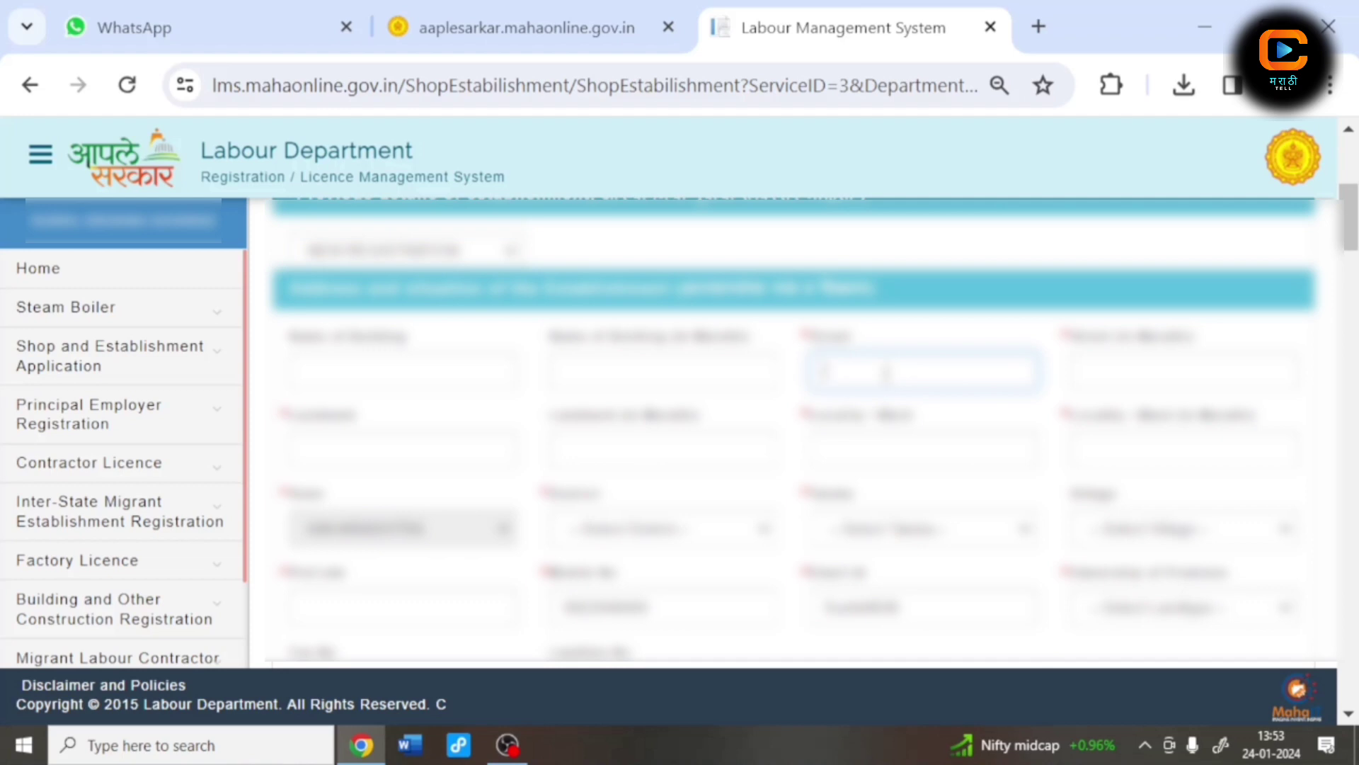
pyautogui.write('ASD')
pyautogui.click(1174, 363)
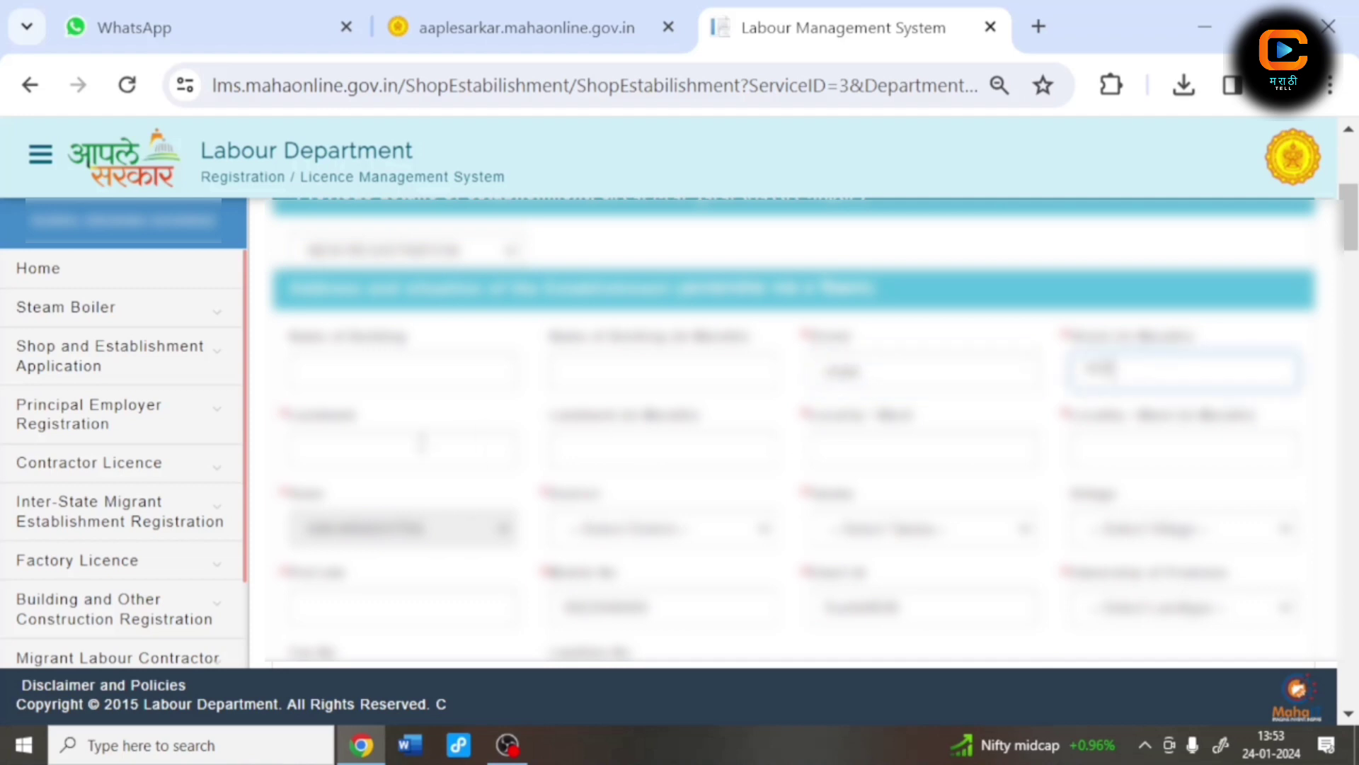
pyautogui.click(359, 447)
pyautogui.write('ASD')
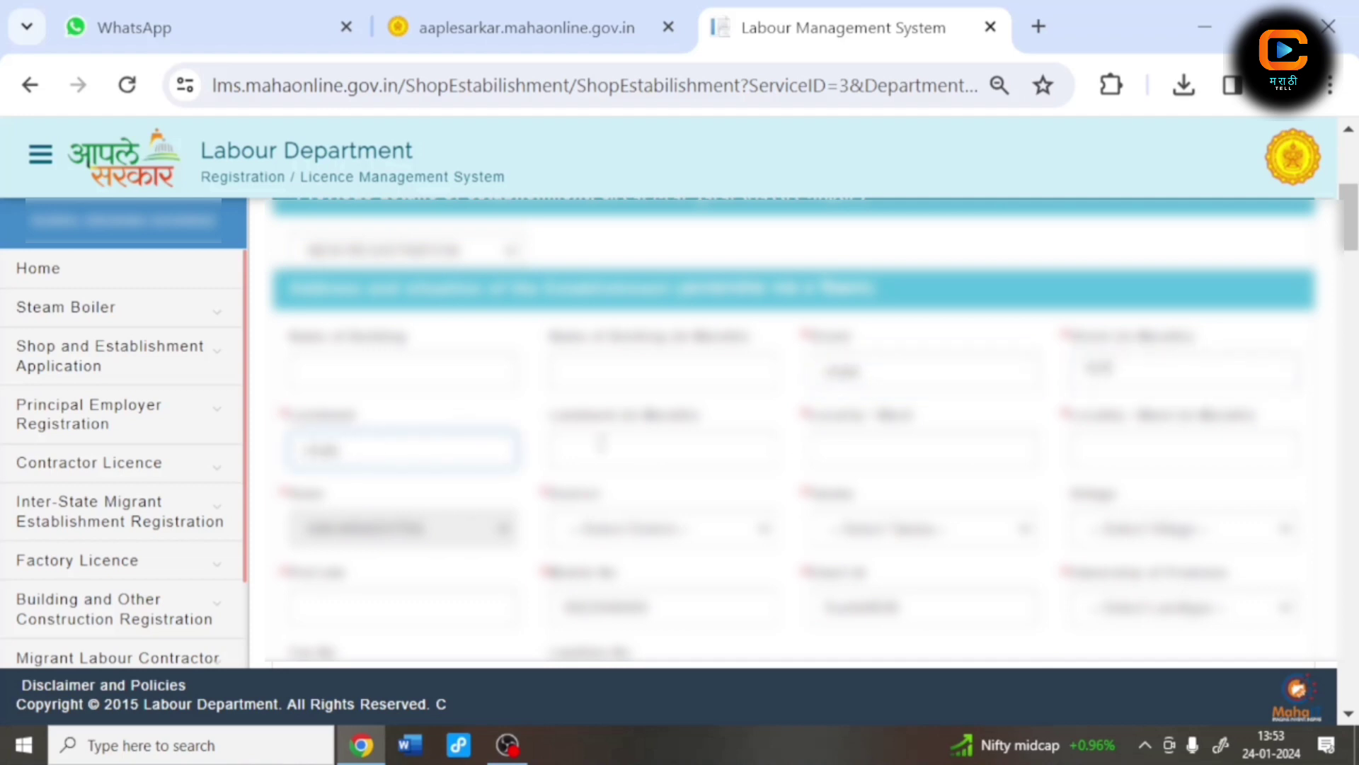
pyautogui.click(597, 448)
pyautogui.click(844, 453)
pyautogui.write('r')
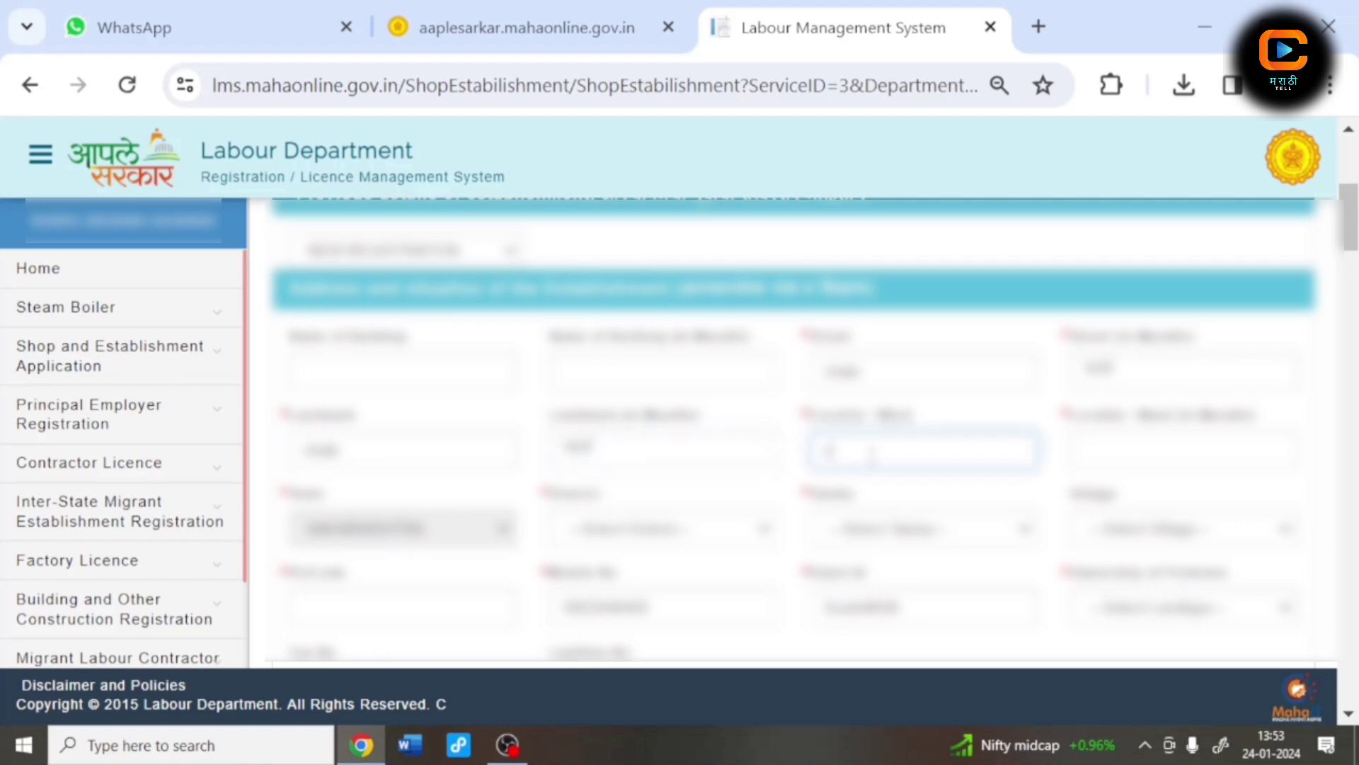
pyautogui.write('oad')
pyautogui.click(1114, 450)
# Step: Choose the establishment's district, taluka and village from the address dropdowns
pyautogui.scroll(-2, 1118, 453)
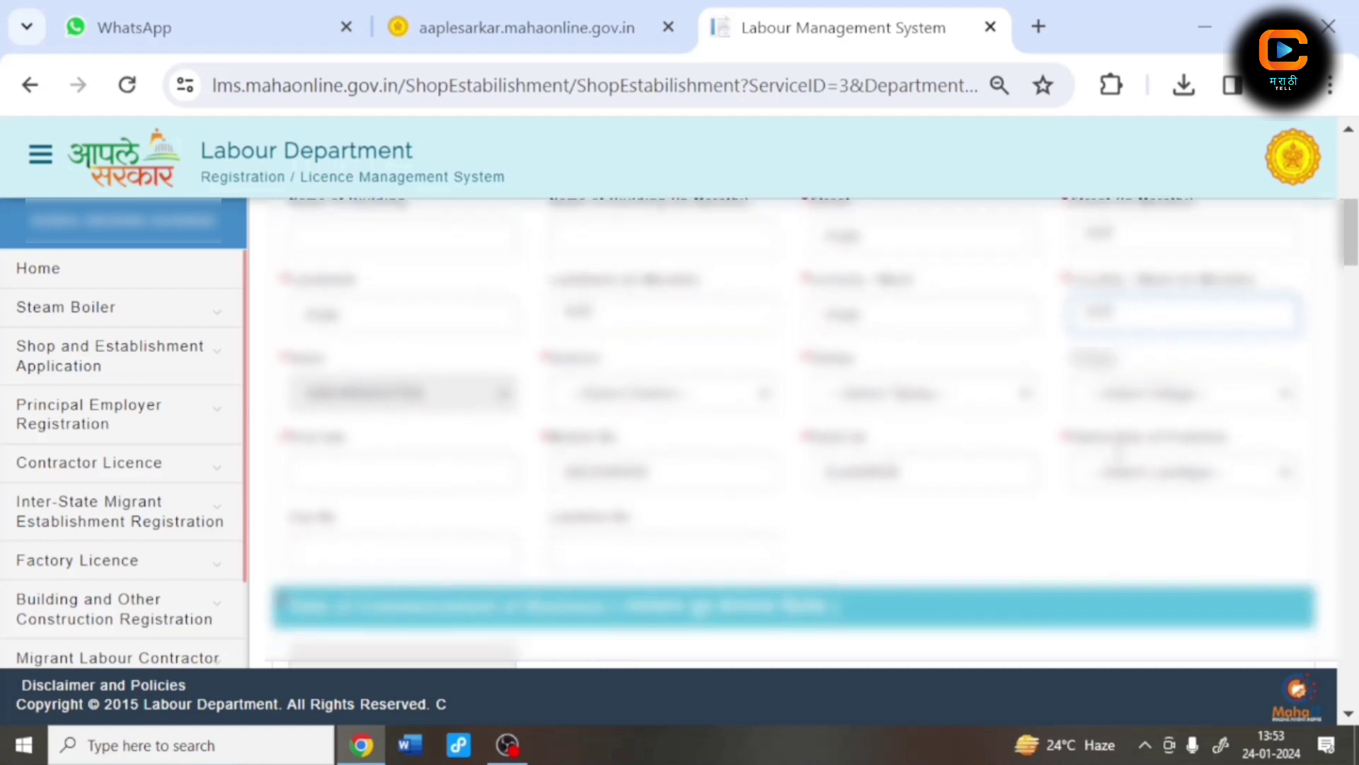
pyautogui.click(646, 393)
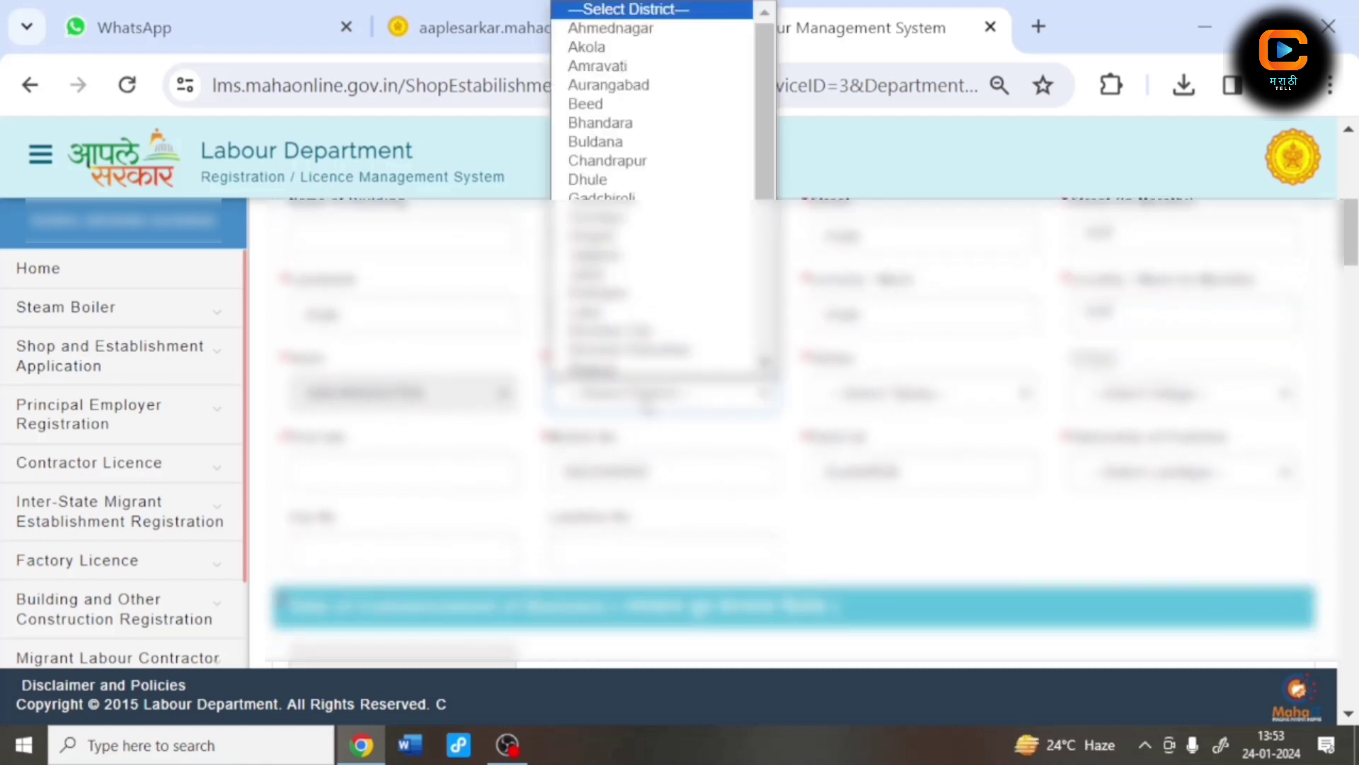
pyautogui.scroll(-5, 637, 177)
pyautogui.click(595, 341)
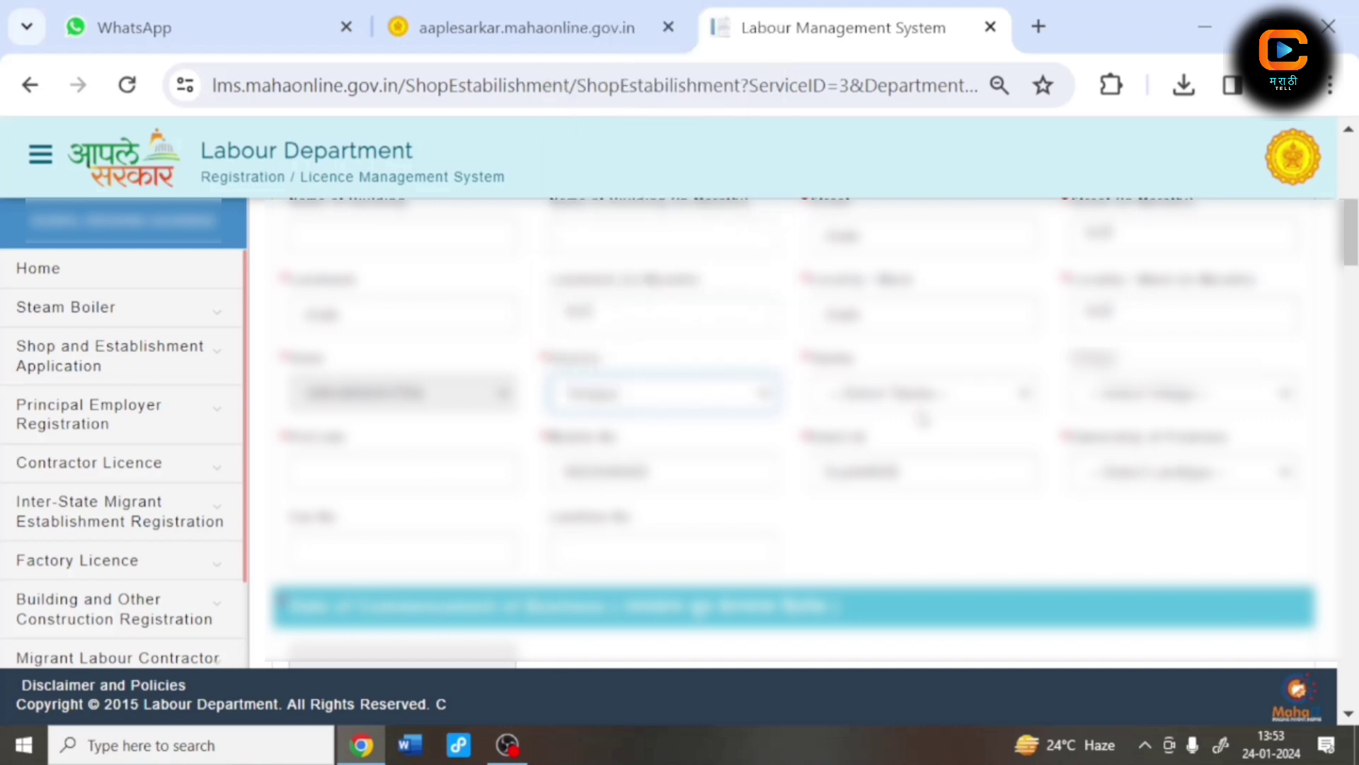
pyautogui.click(920, 394)
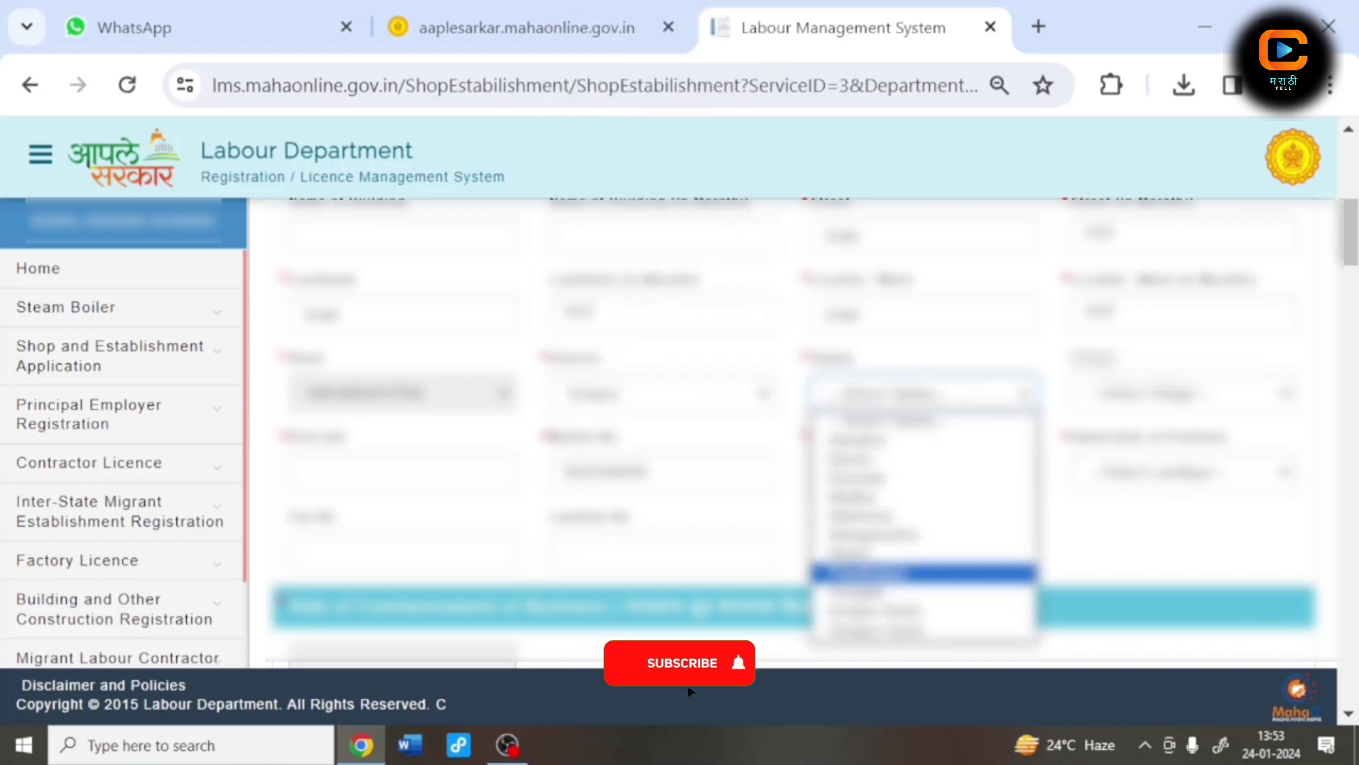
pyautogui.click(924, 573)
pyautogui.click(1182, 394)
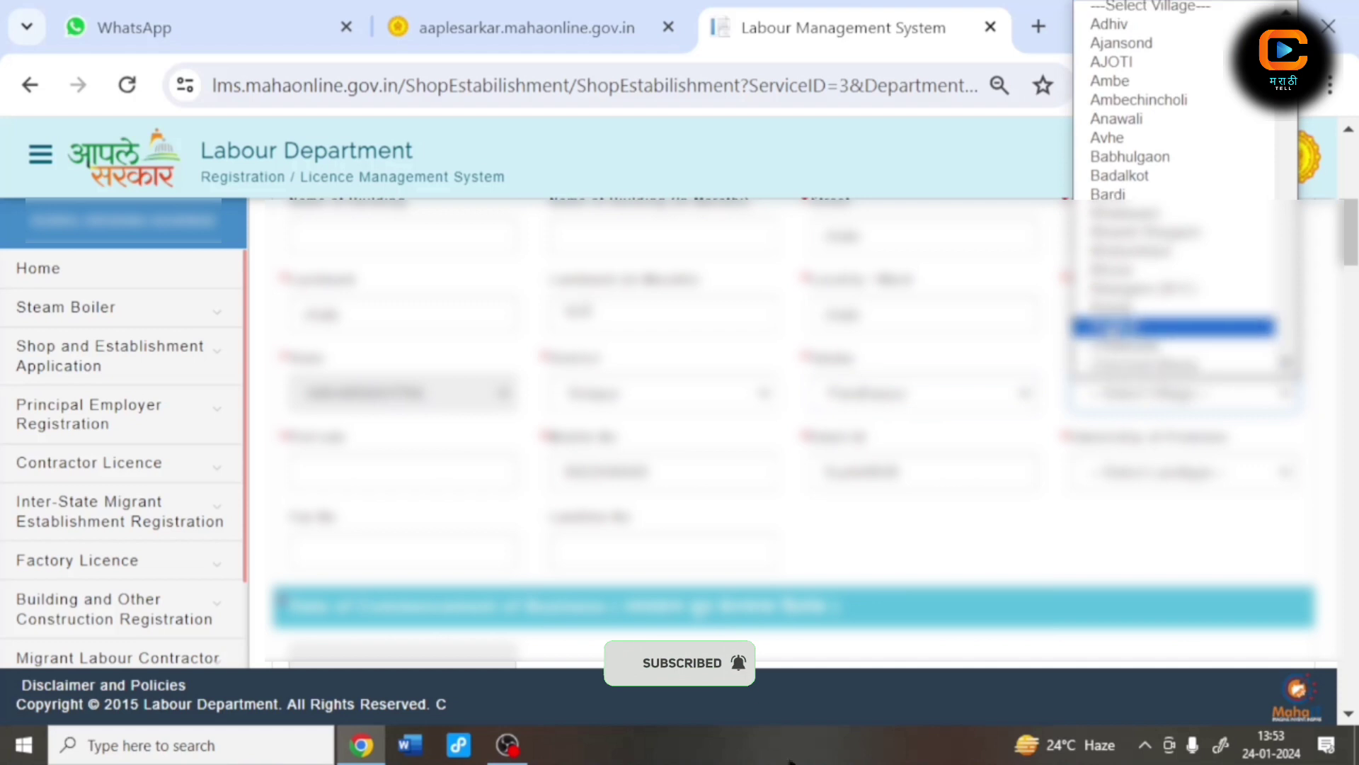
pyautogui.click(1154, 325)
# Step: Enter the pin code and e-mail address and choose the premises ownership type
pyautogui.click(303, 471)
pyautogui.write('41')
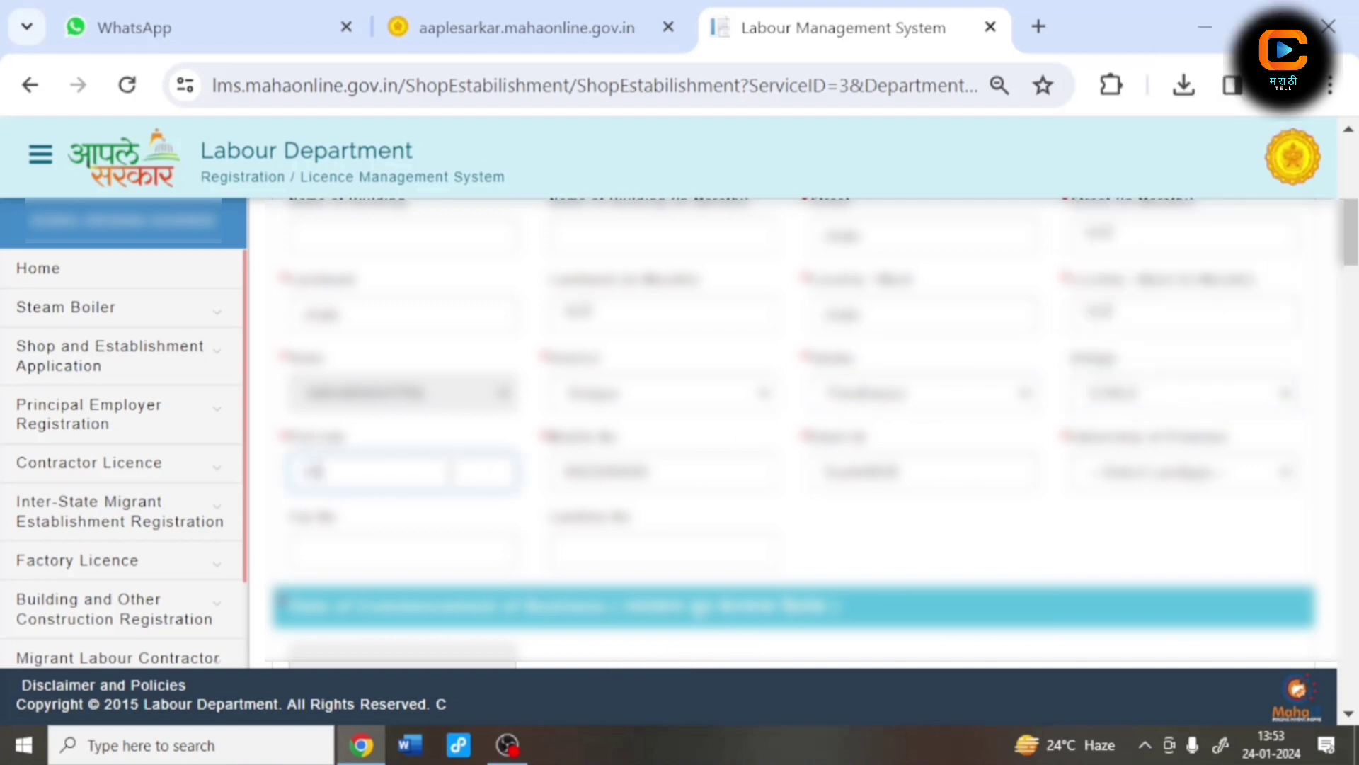
pyautogui.write('3304')
pyautogui.click(948, 476)
pyautogui.write('@gmail')
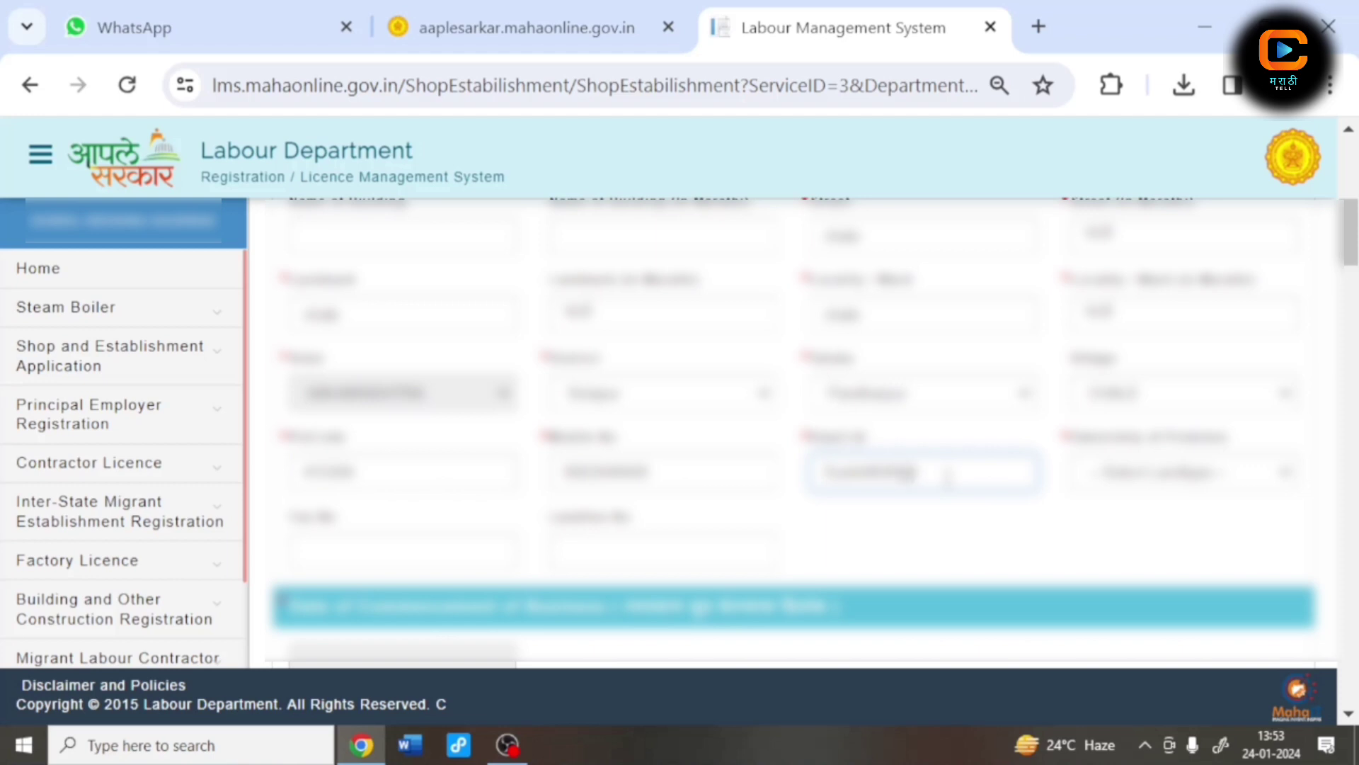
pyautogui.write('.com')
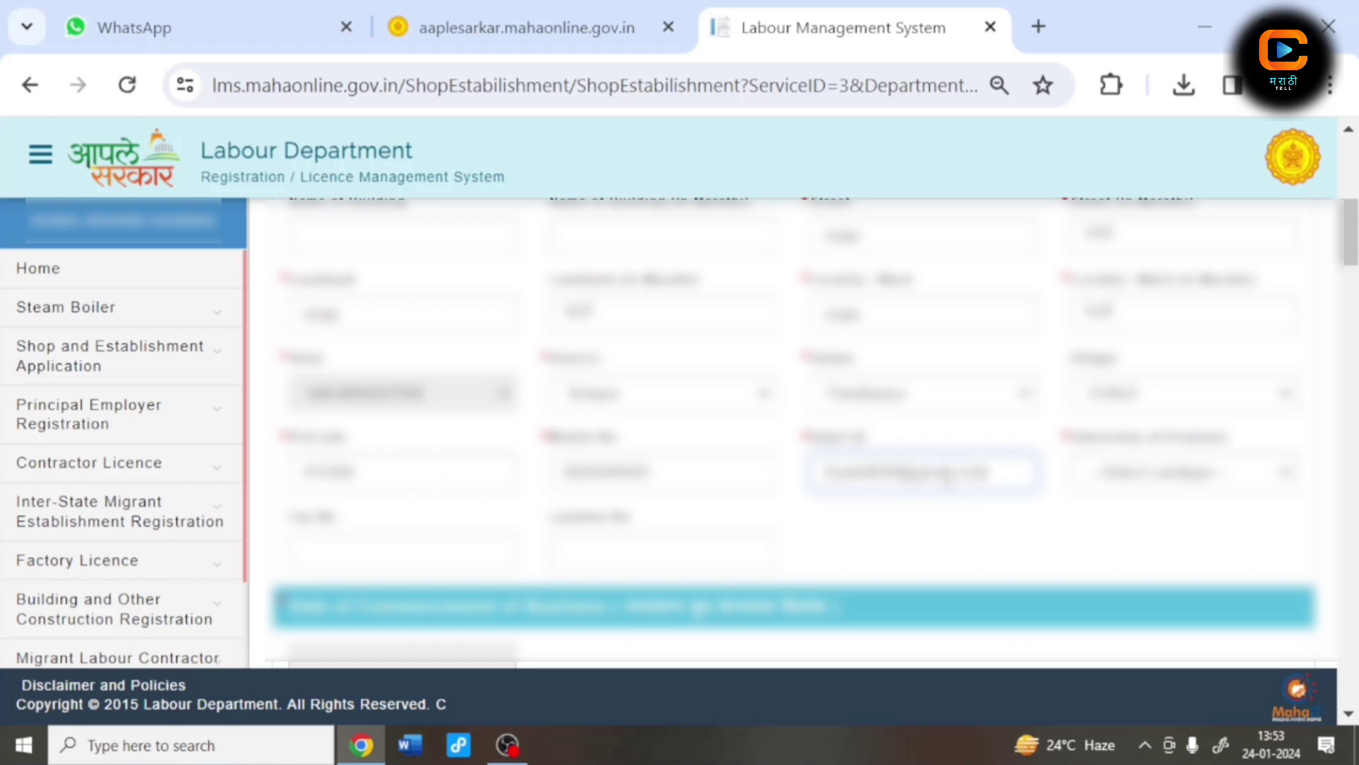
pyautogui.click(1116, 478)
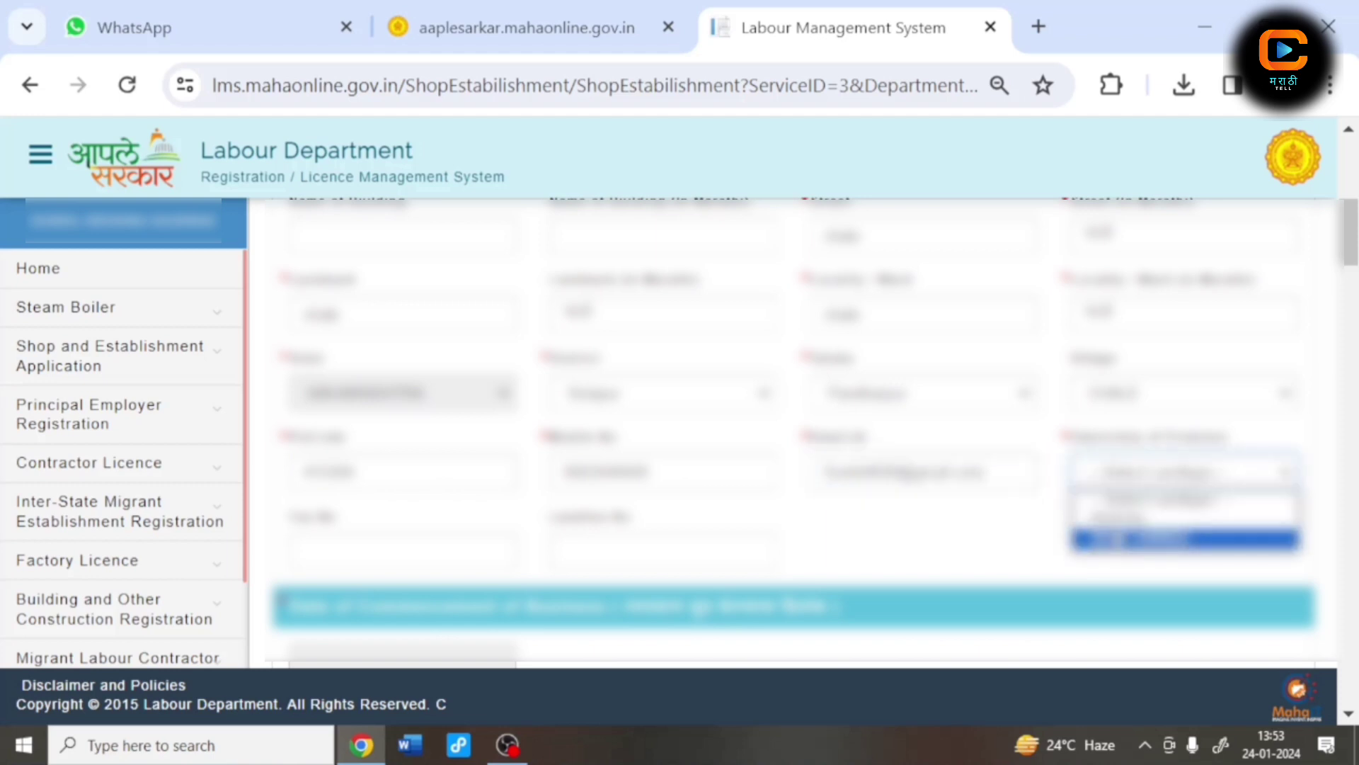
pyautogui.click(1108, 539)
pyautogui.scroll(-2, 669, 521)
# Step: Set commencement date 10/01/2024 and nature of business 'Emitation Jwellery' in English and Marathi
pyautogui.click(381, 536)
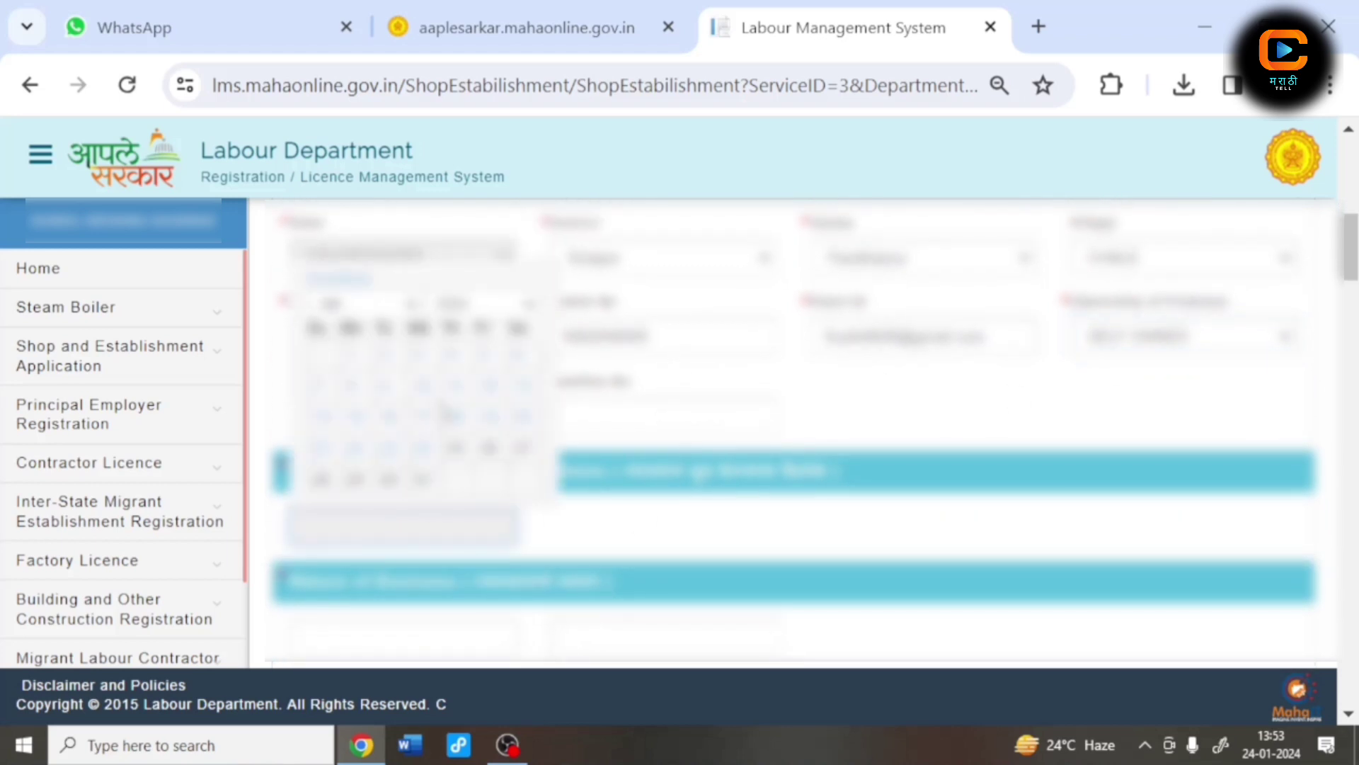
pyautogui.click(418, 391)
pyautogui.scroll(-2, 424, 425)
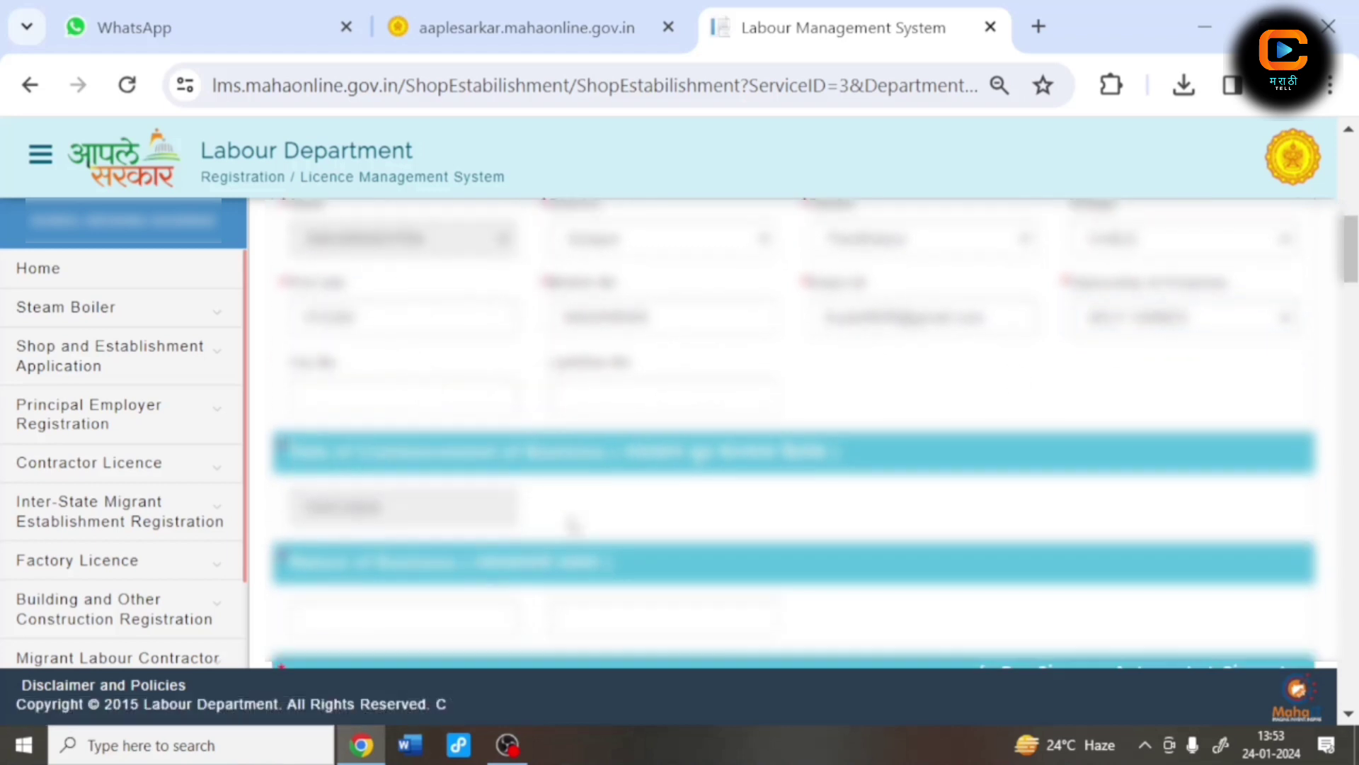
pyautogui.click(443, 515)
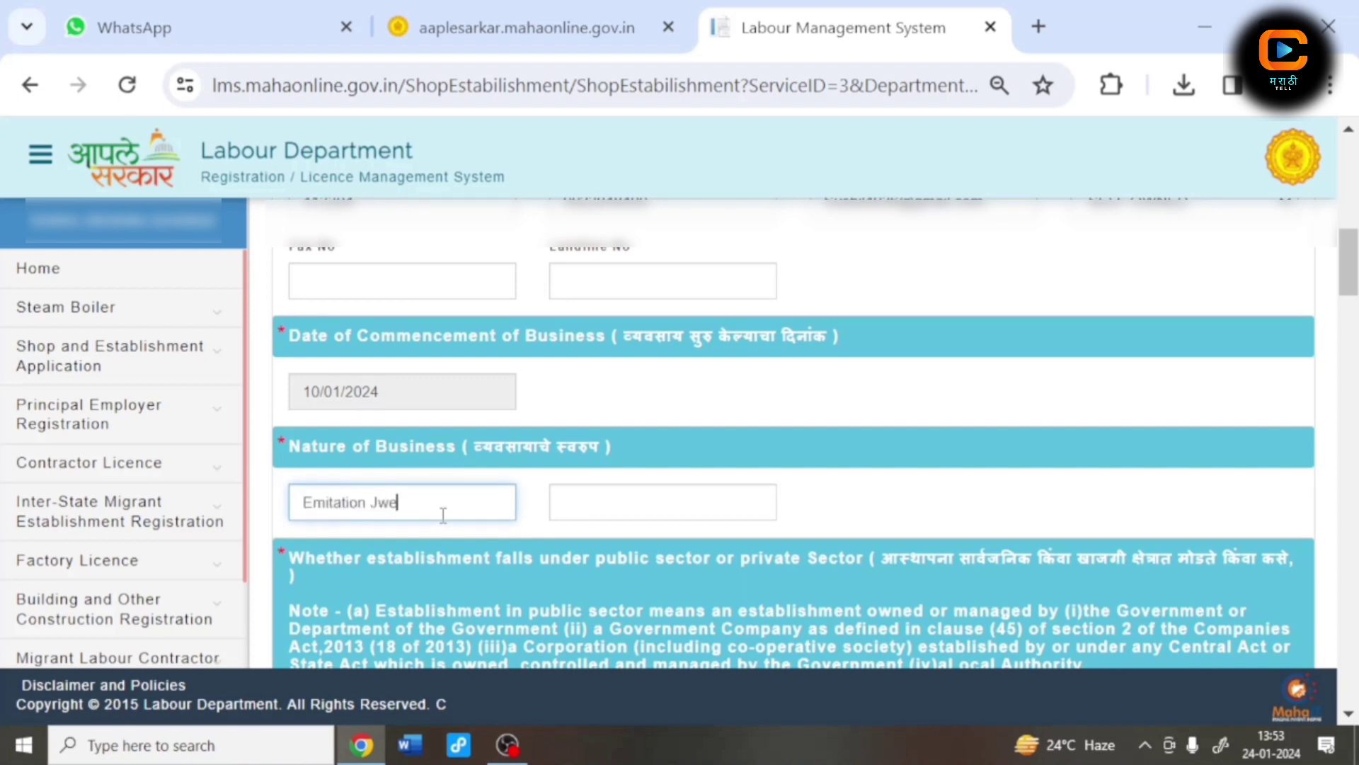
pyautogui.write('Emitation Jwellery')
pyautogui.click(567, 509)
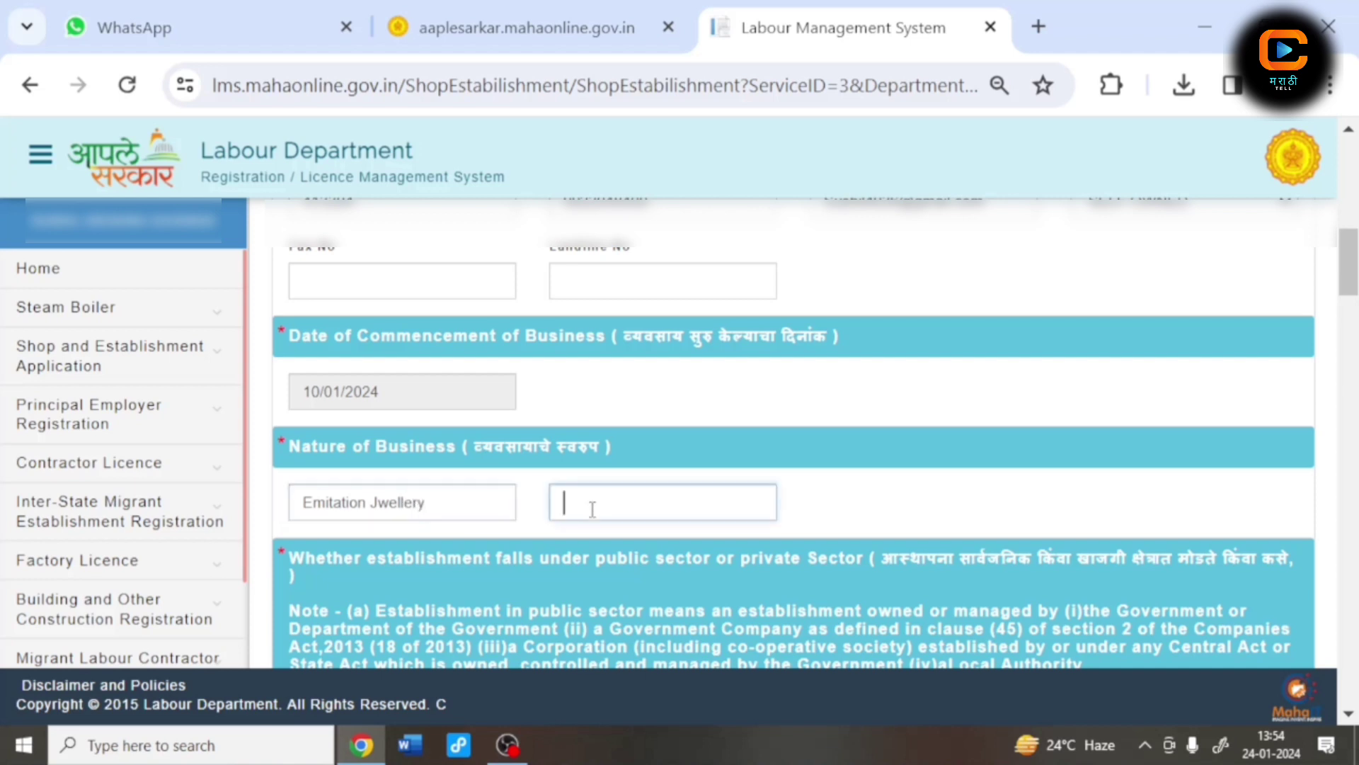
pyautogui.write('एमीतेशन ज्वेलरी')
# Step: Set the establishment sector to PRIVATE
pyautogui.scroll(-5, 593, 515)
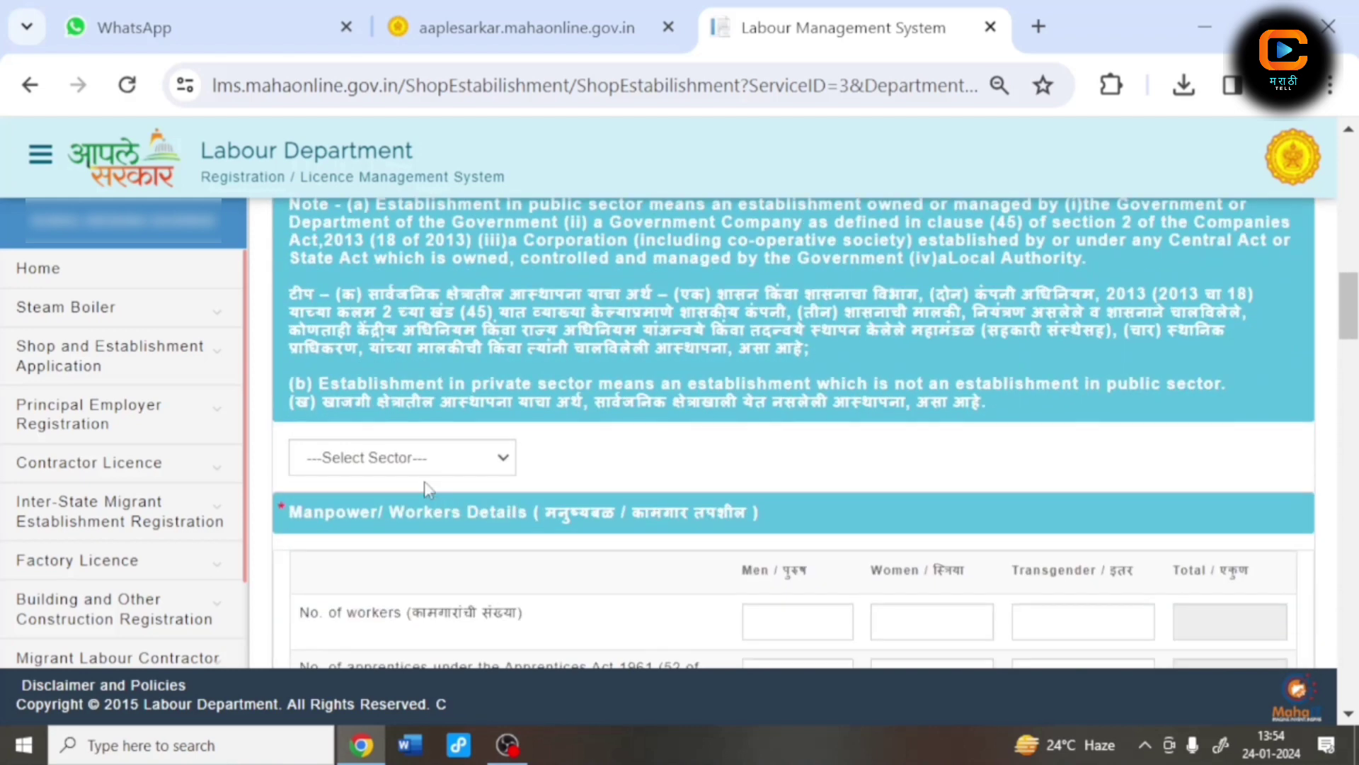
pyautogui.click(422, 460)
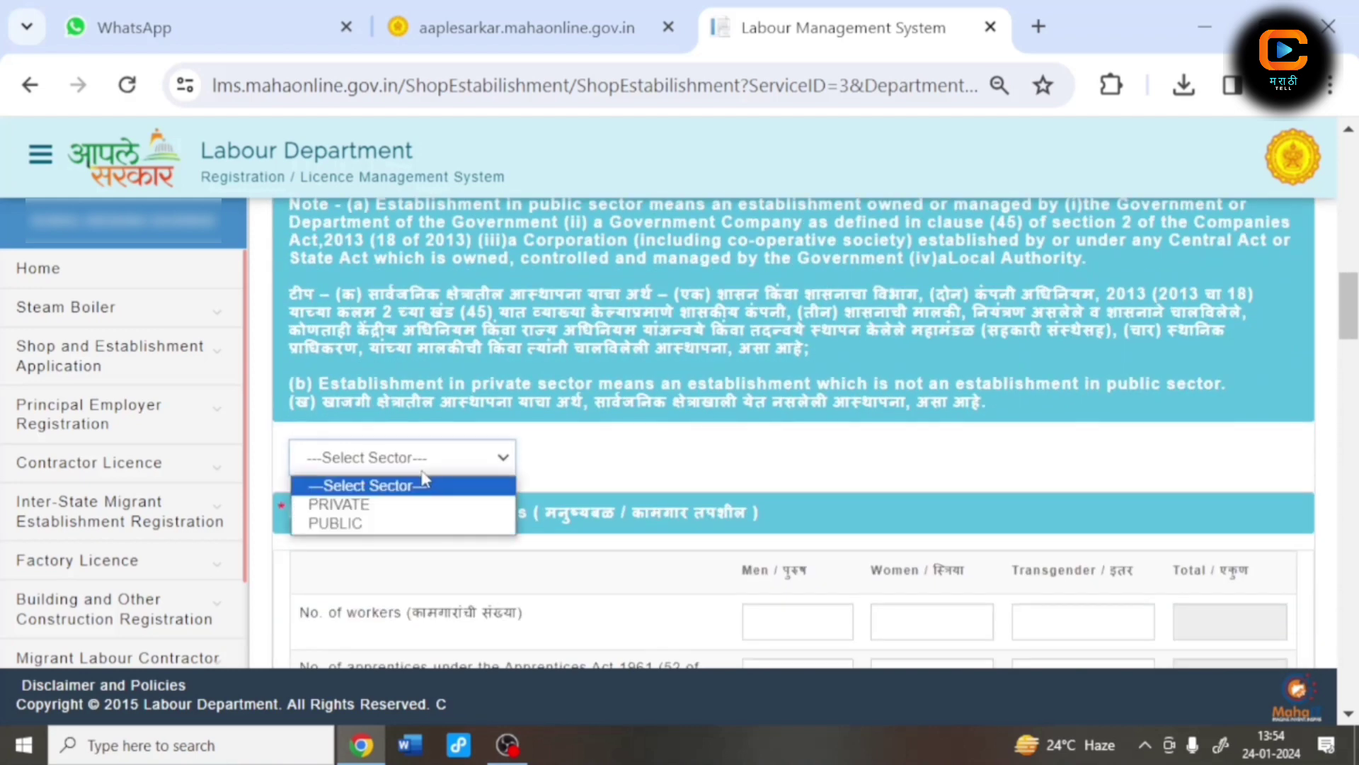
pyautogui.click(374, 505)
pyautogui.scroll(3, 835, 542)
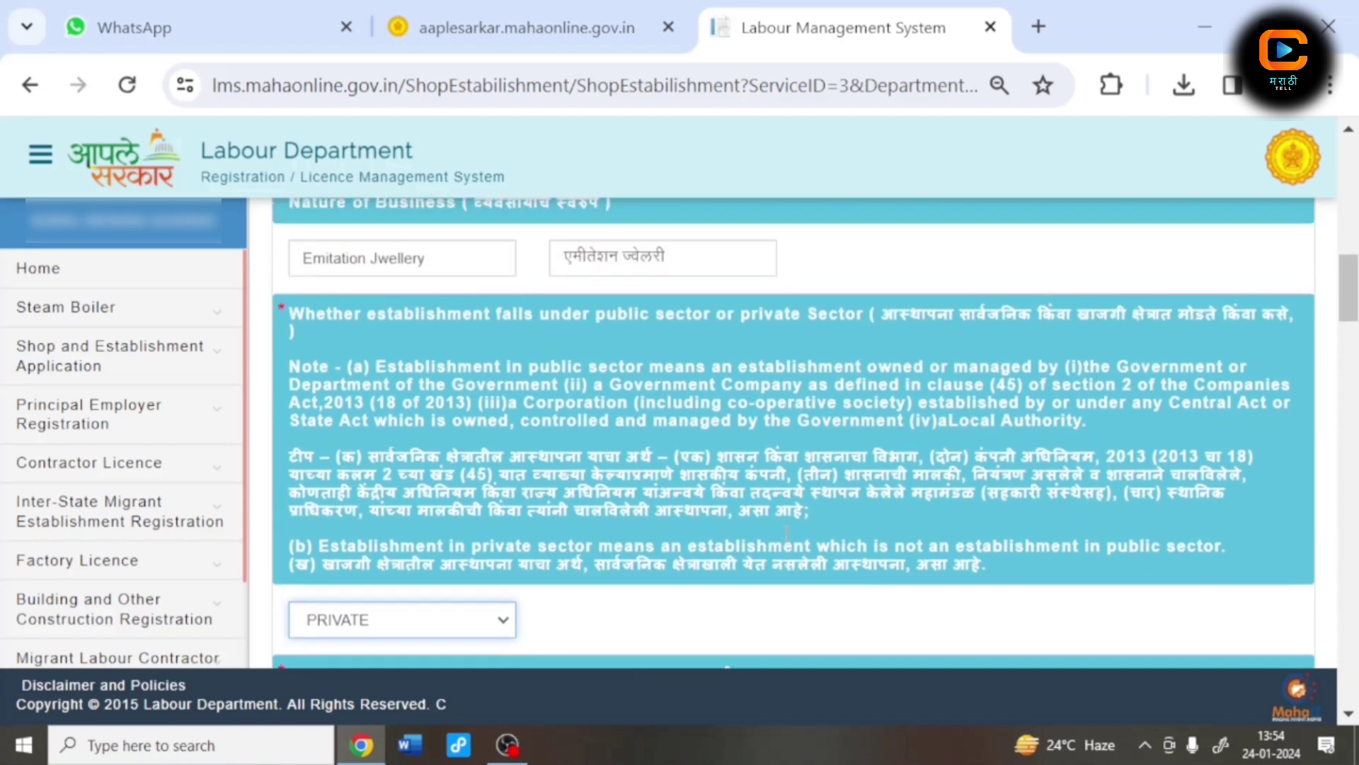
pyautogui.scroll(-3, 836, 542)
pyautogui.scroll(-2, 835, 542)
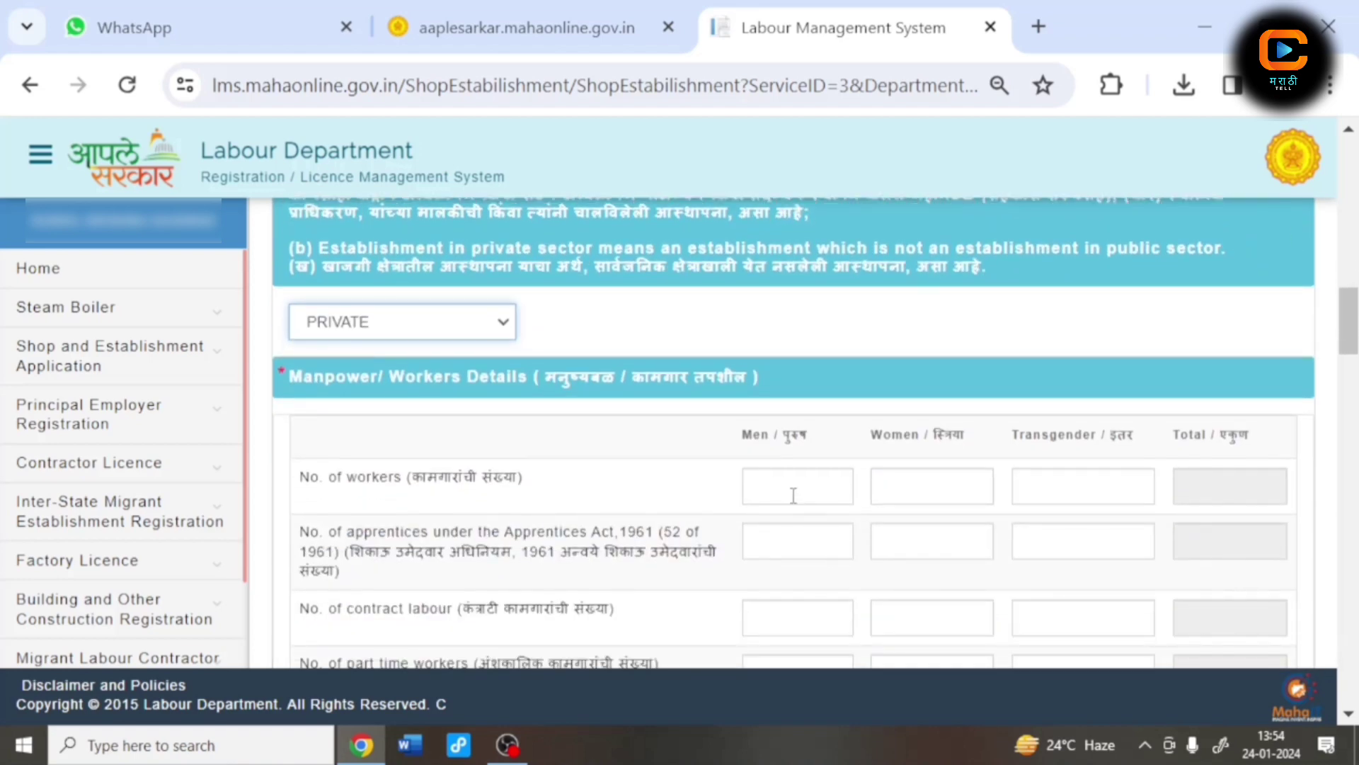
# Step: Enter 2 male workers and 0 in every other workers table count
pyautogui.click(794, 496)
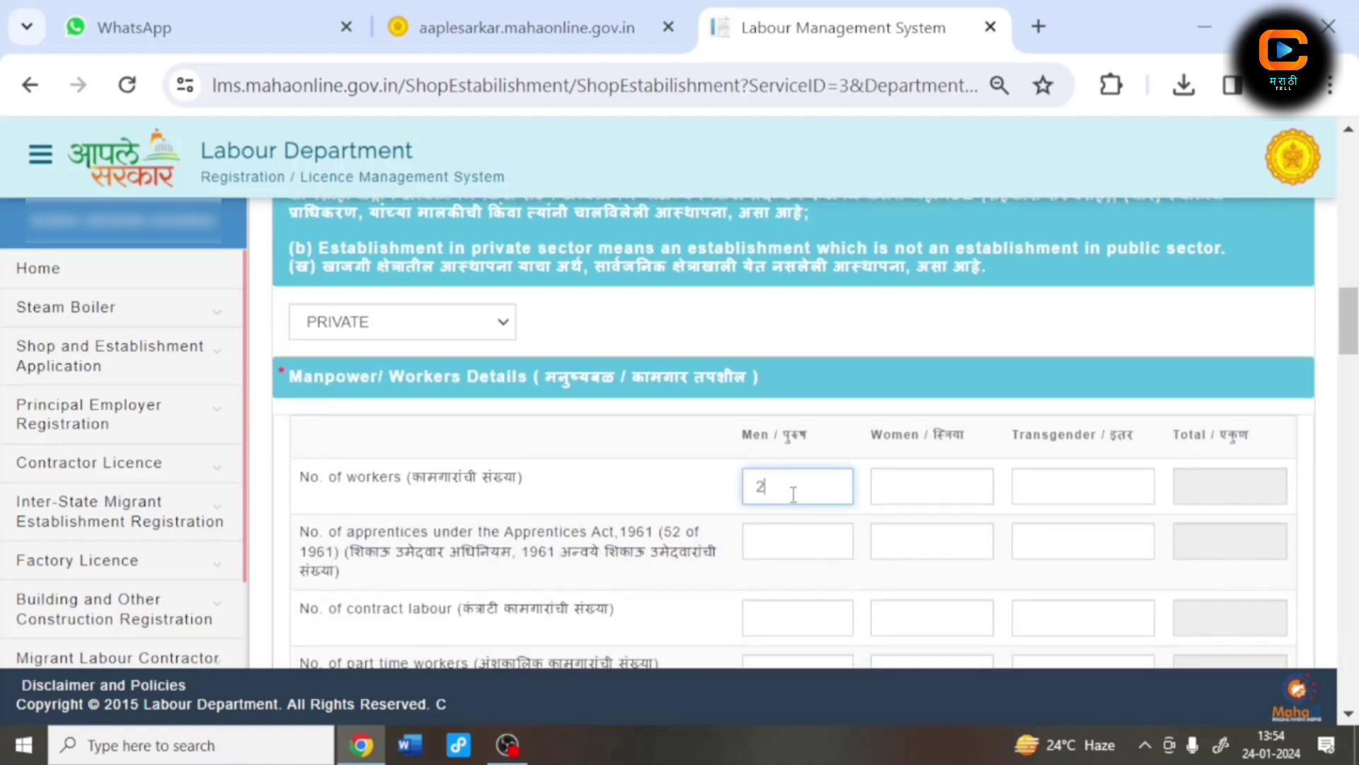
pyautogui.press('Tab')
pyautogui.write('0')
pyautogui.press('Tab')
pyautogui.write('0')
pyautogui.press('Tab')
pyautogui.press('Tab')
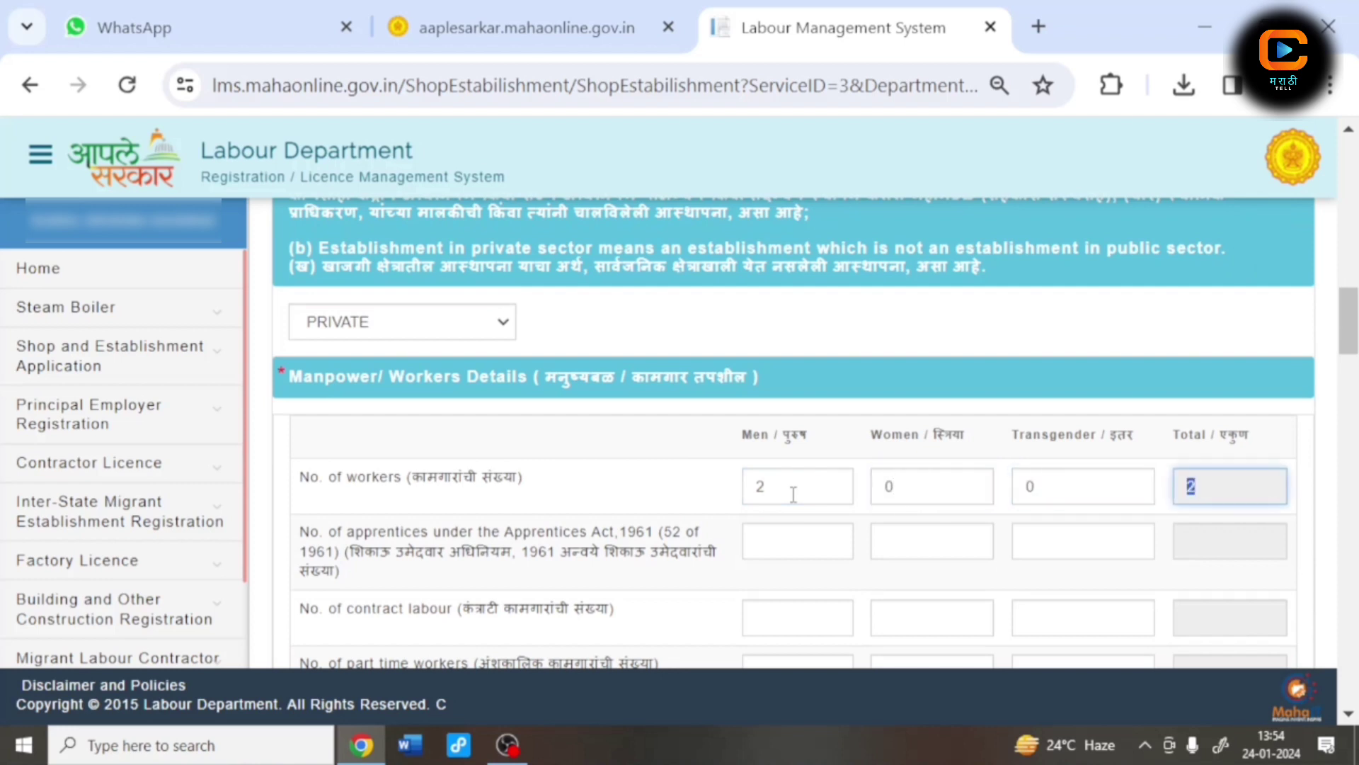
pyautogui.write('0')
pyautogui.press('Tab')
pyautogui.write('0')
pyautogui.press('Tab')
pyautogui.write('0')
pyautogui.scroll(-3, 794, 494)
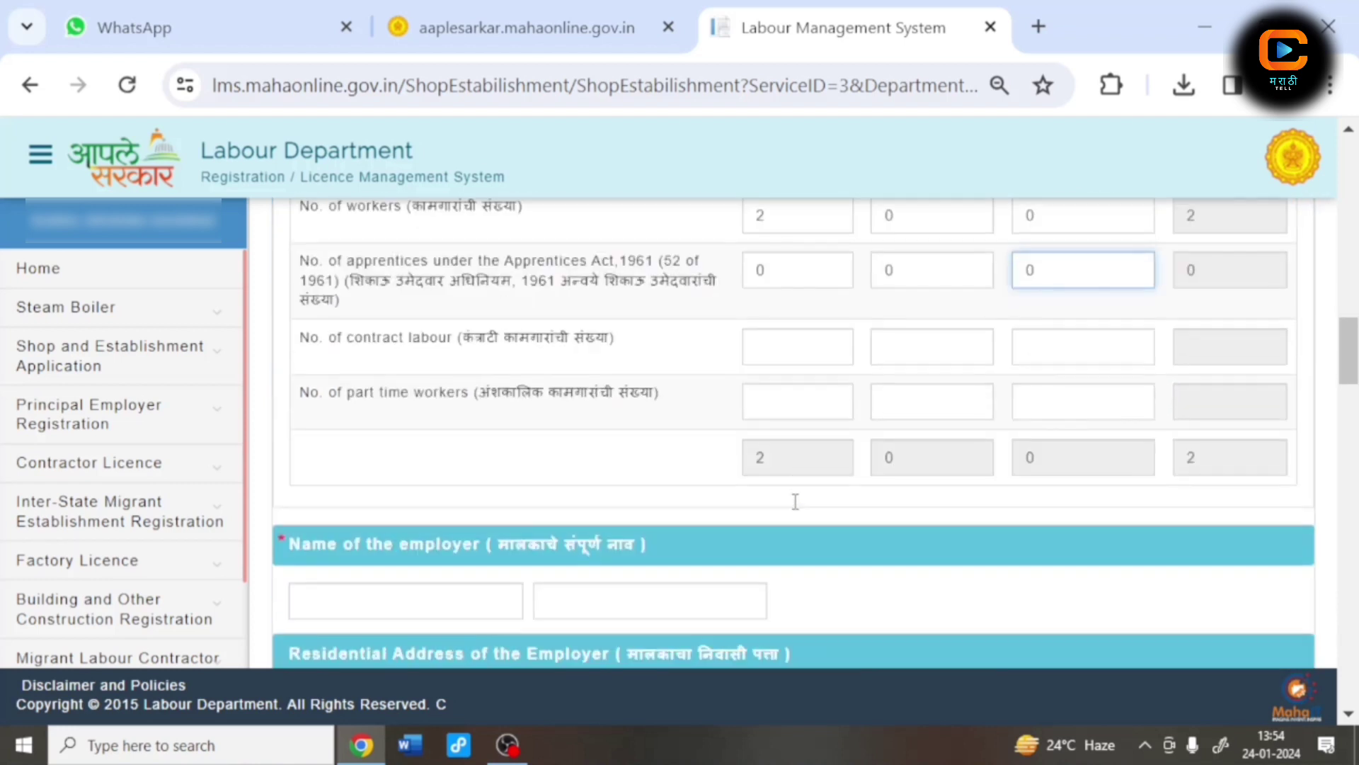
pyautogui.press('Tab')
pyautogui.press('Tab')
pyautogui.write('0')
pyautogui.press('Tab')
pyautogui.write('0')
pyautogui.press('Tab')
pyautogui.write('0')
pyautogui.press('Tab')
pyautogui.press('Tab')
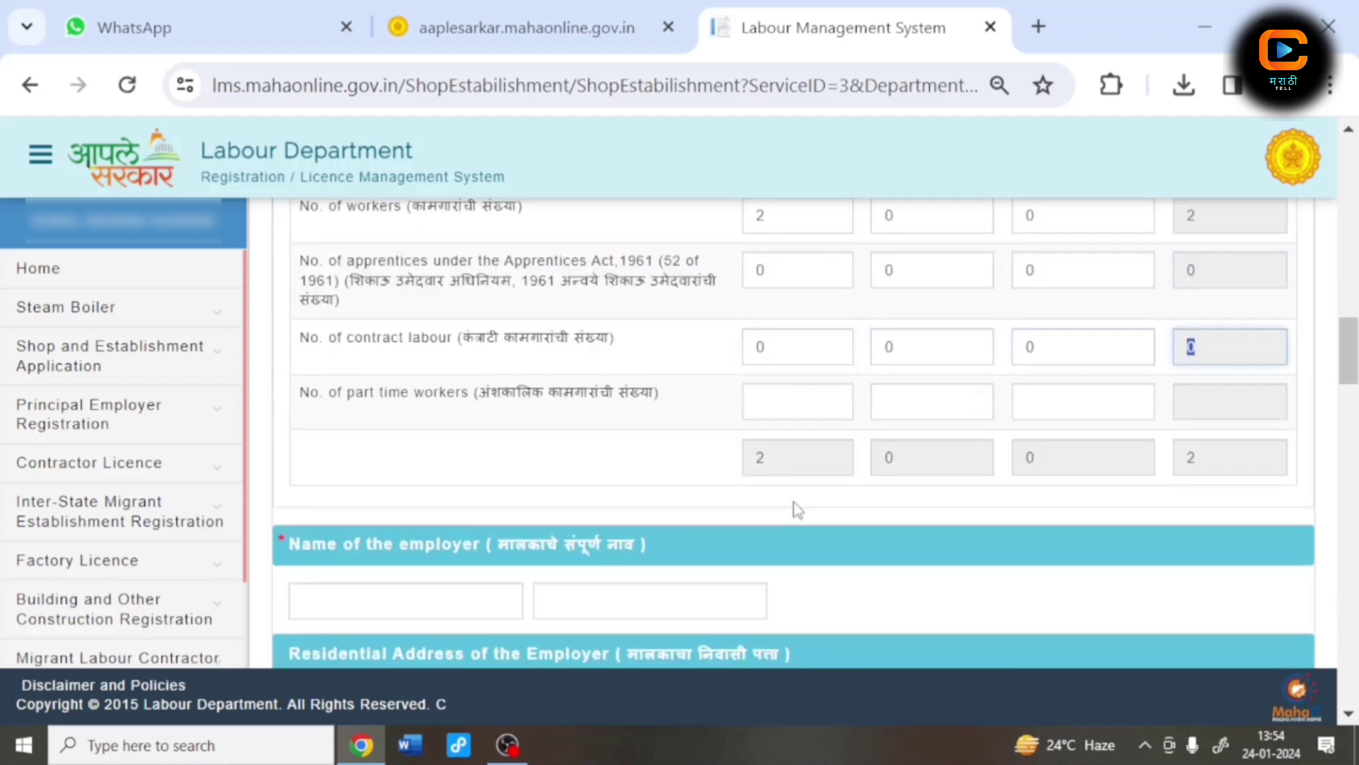
pyautogui.write('0')
pyautogui.press('Tab')
pyautogui.write('0')
pyautogui.press('Tab')
pyautogui.write('0')
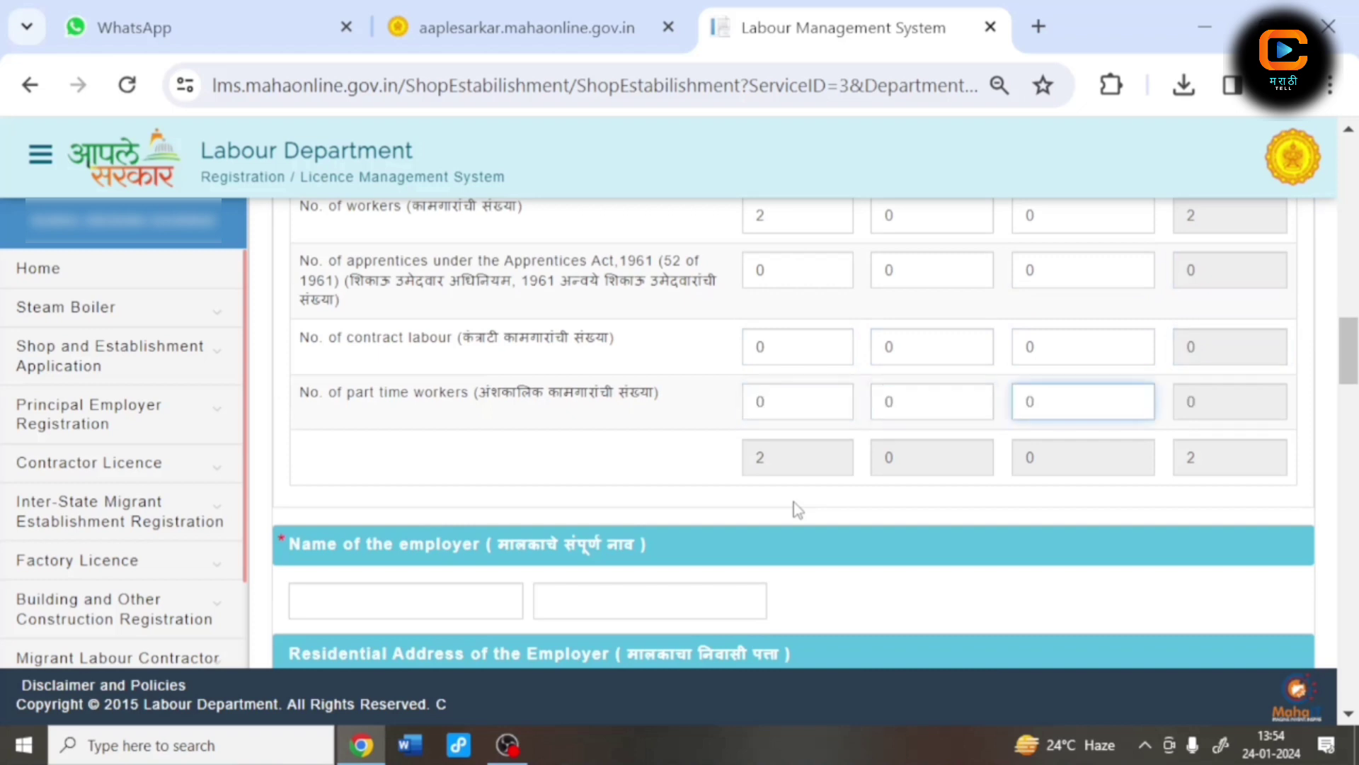
# Step: Enter the employer's name in English and Marathi
pyautogui.click(325, 593)
pyautogui.scroll(-2, 397, 590)
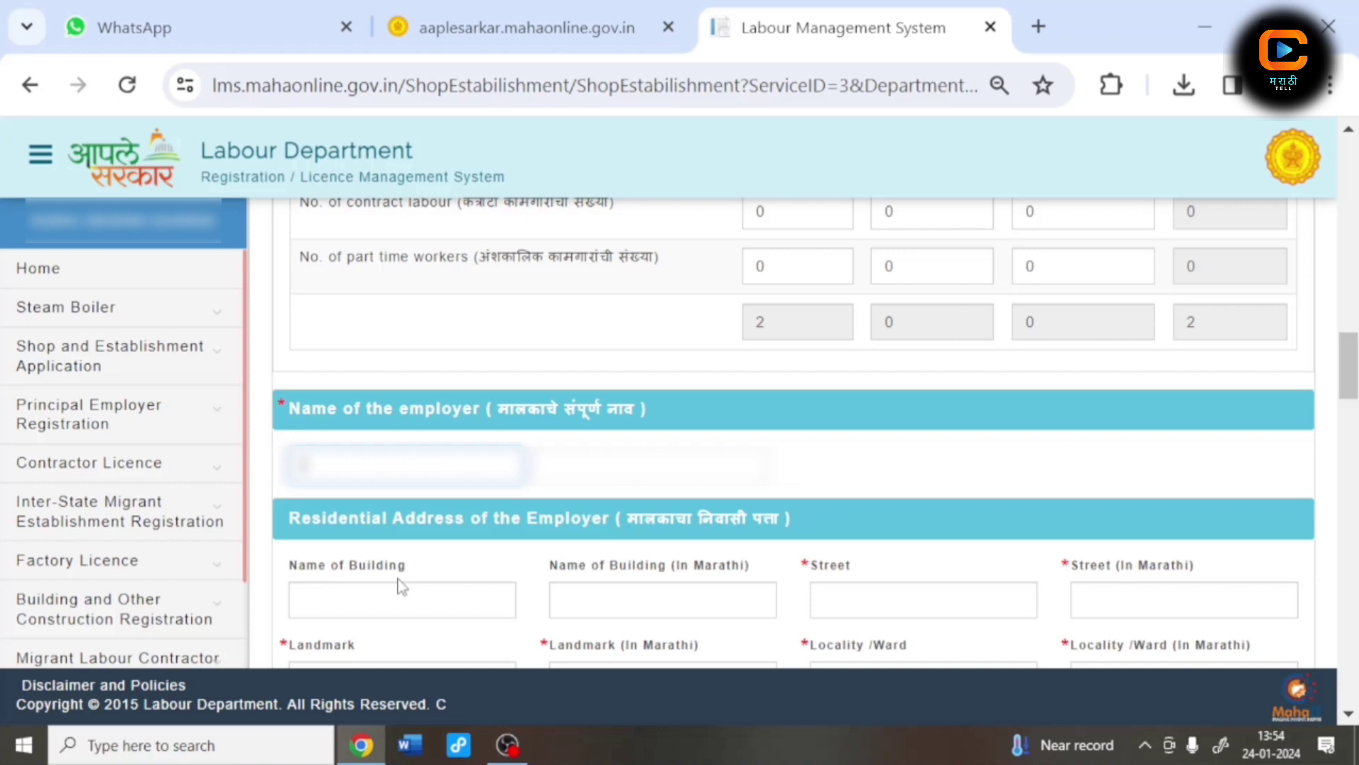
pyautogui.write('******')
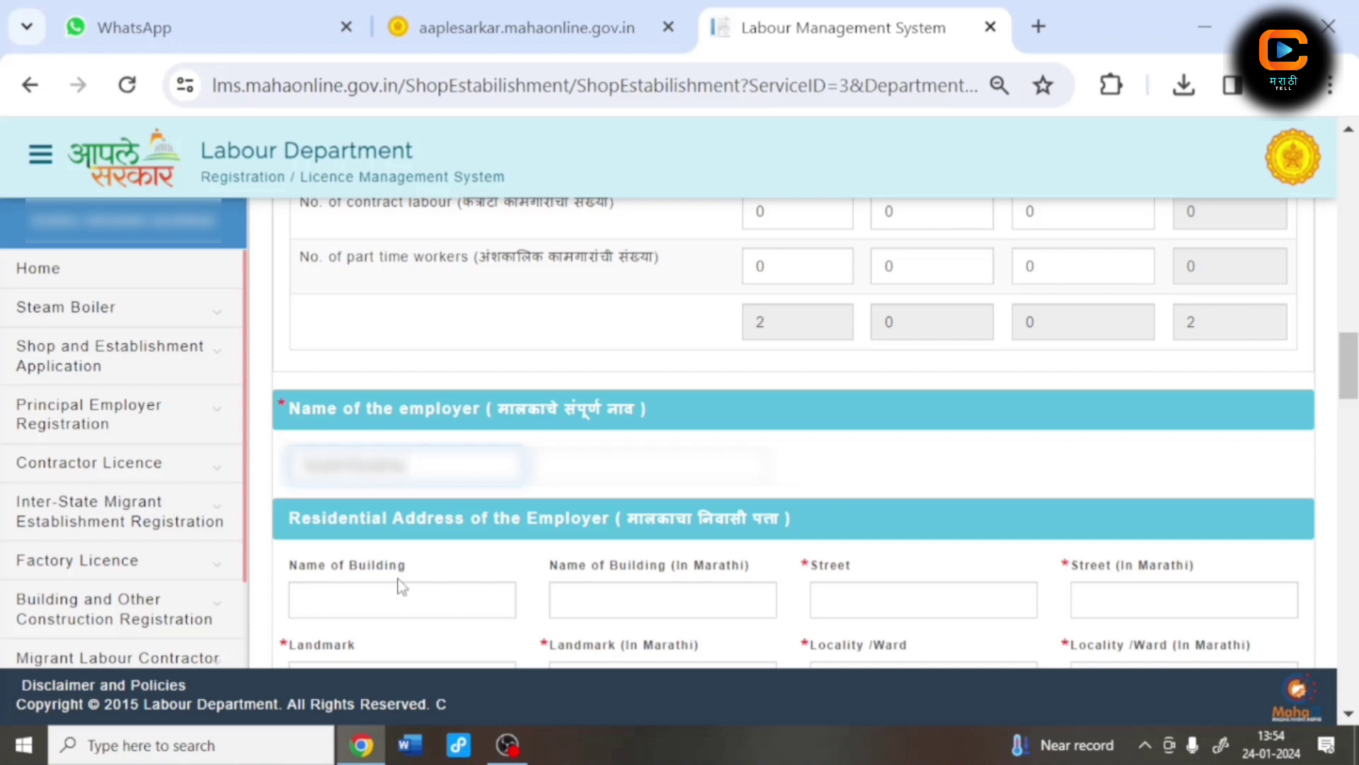
pyautogui.write('*********')
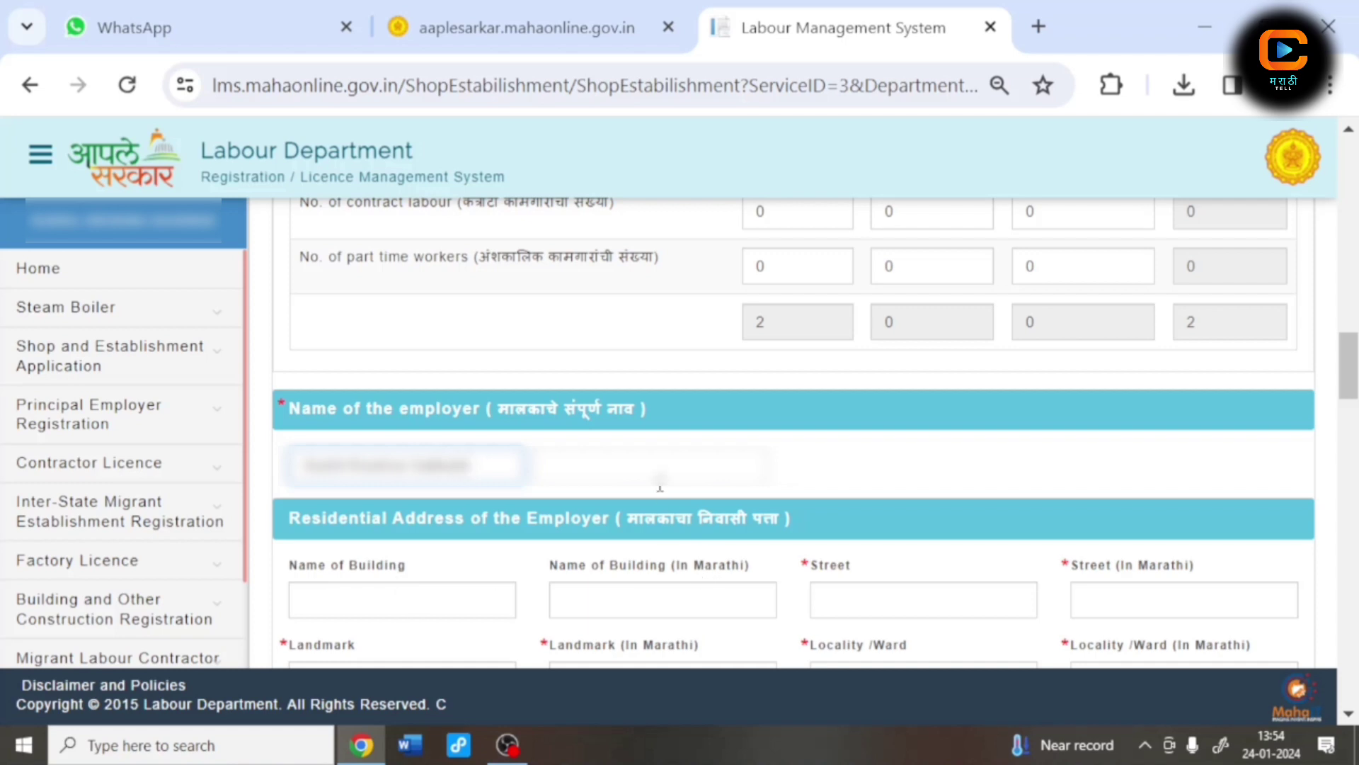
pyautogui.click(653, 465)
pyautogui.scroll(-1, 418, 529)
# Step: Fill the employer's residential street, landmark and locality in English and Marathi
pyautogui.click(924, 465)
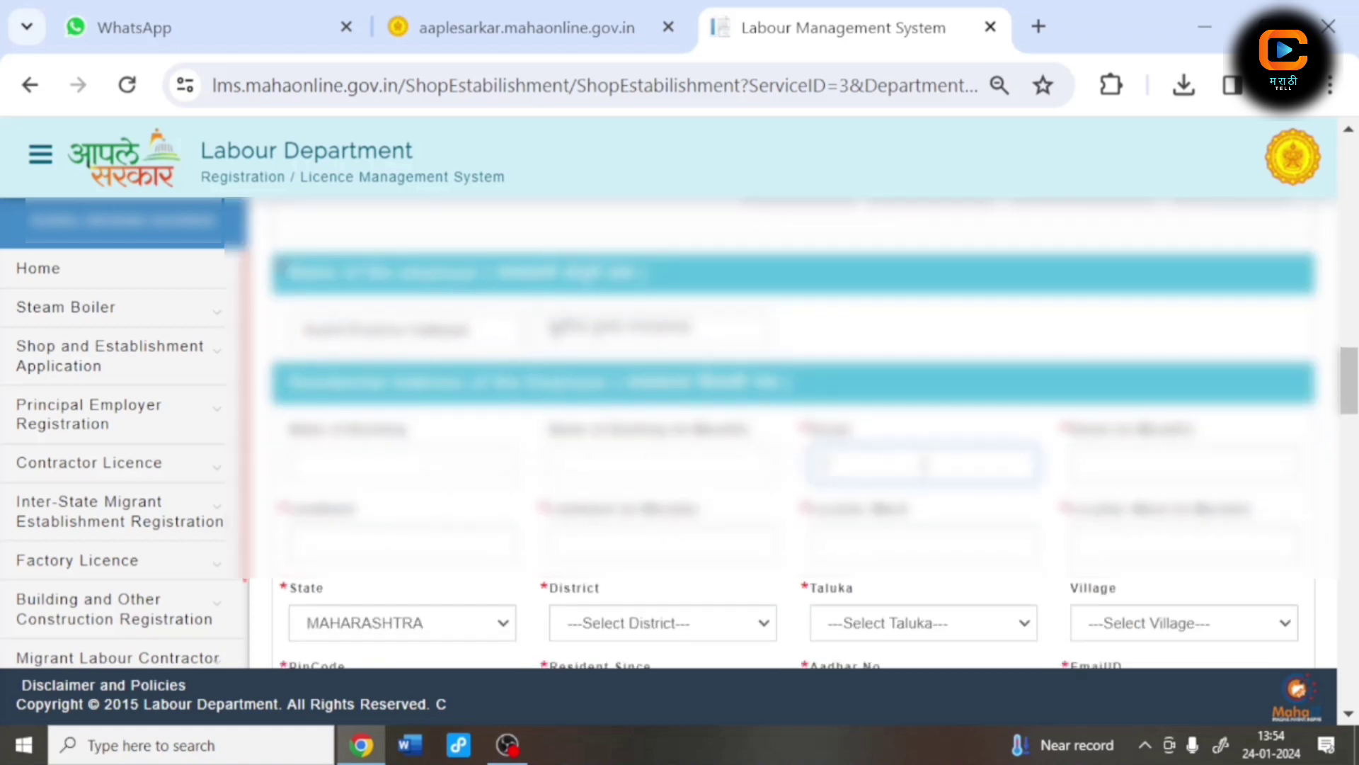
pyautogui.write('**')
pyautogui.click(1108, 470)
pyautogui.click(397, 544)
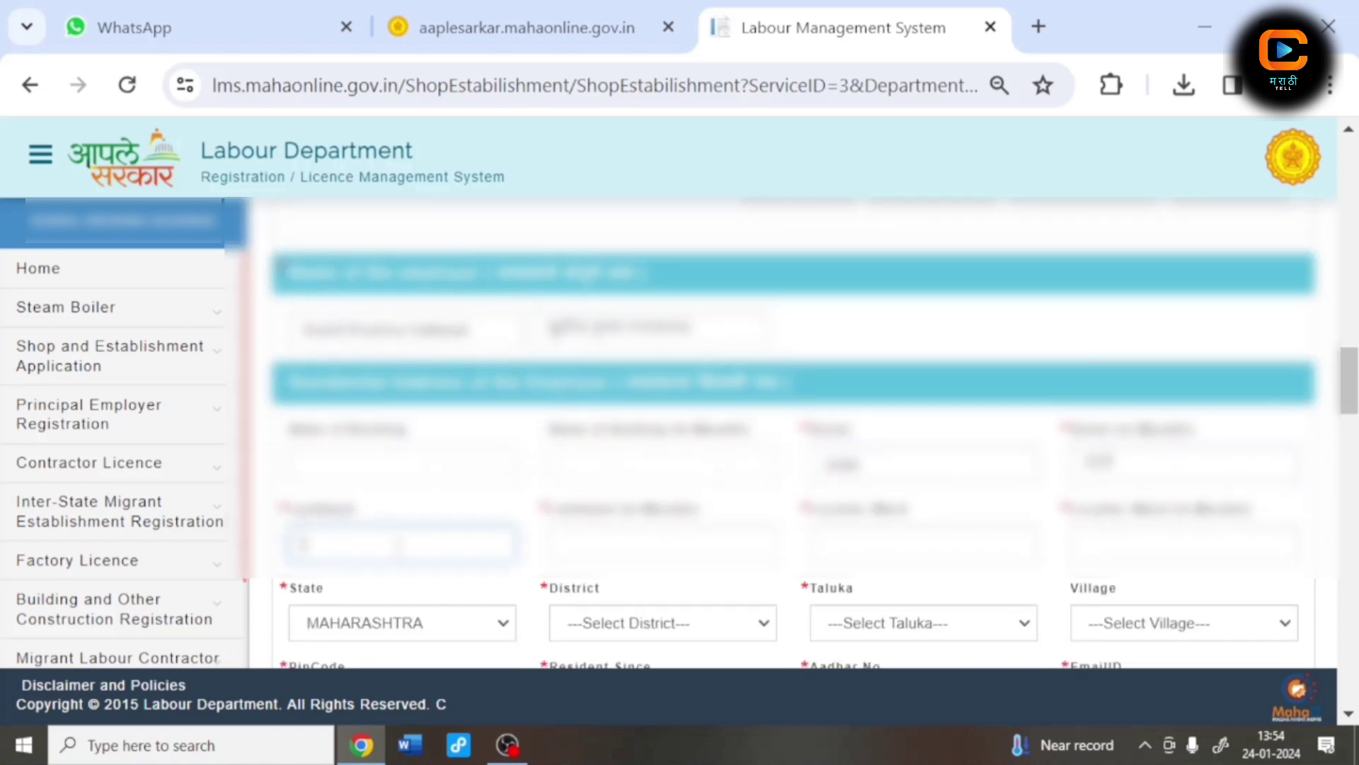
pyautogui.write('****')
pyautogui.click(567, 546)
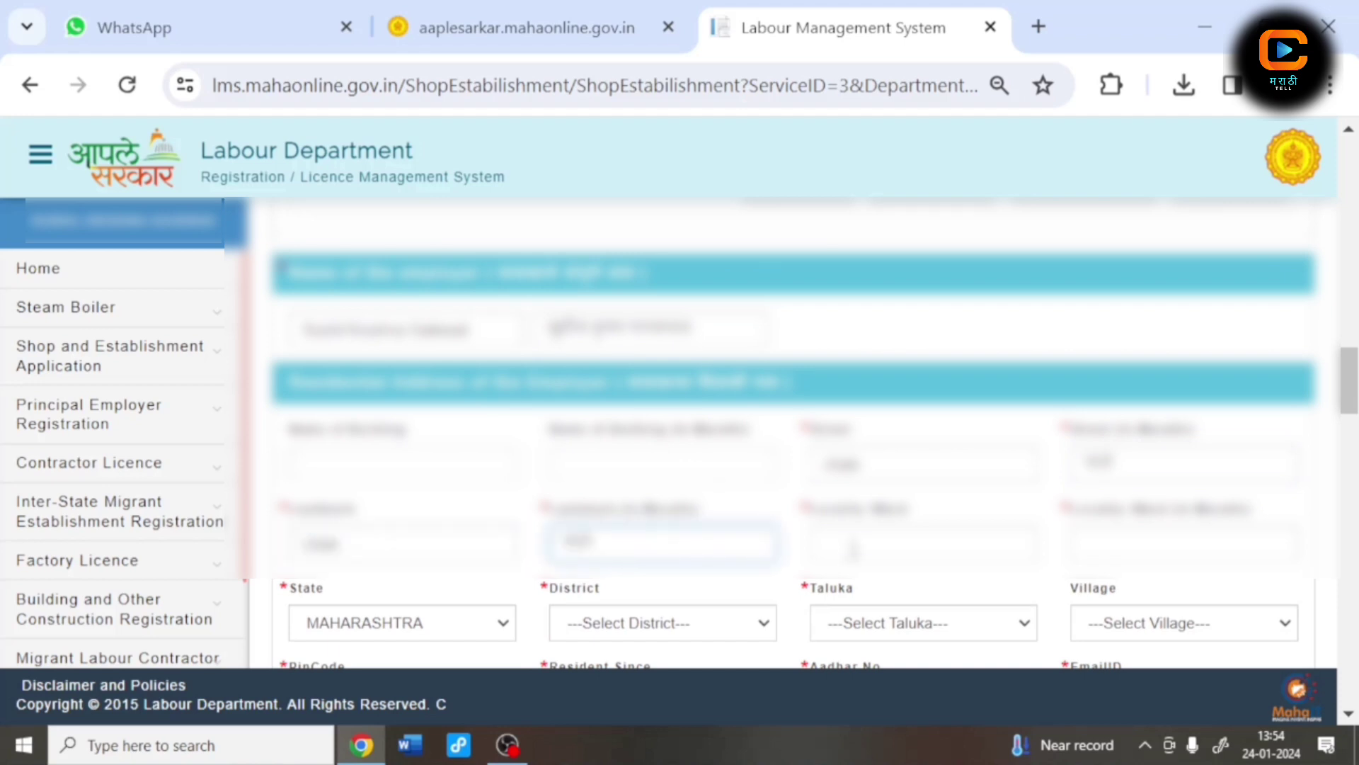
pyautogui.click(854, 549)
pyautogui.write('****')
pyautogui.click(1130, 549)
pyautogui.scroll(-2, 623, 410)
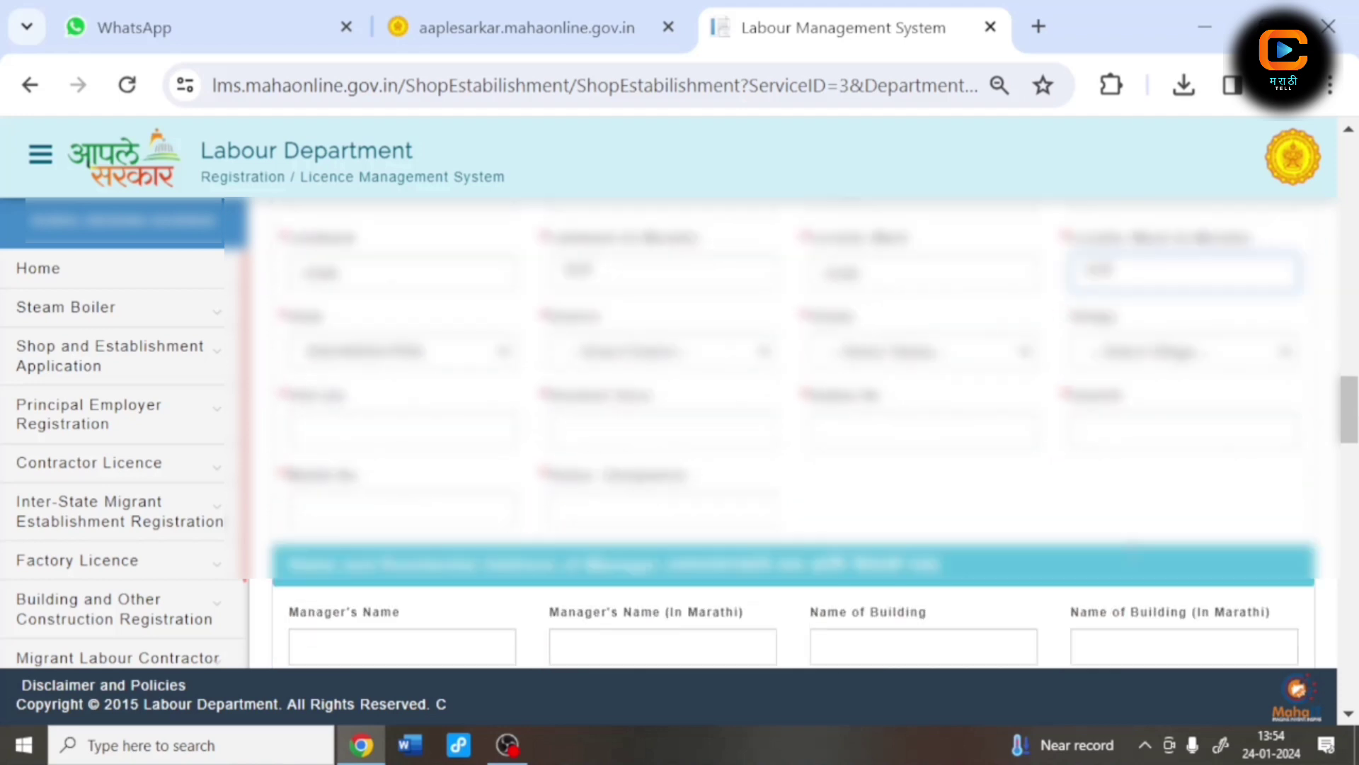
# Step: Choose the employer's district, taluka and village for the residential address
pyautogui.click(560, 361)
pyautogui.click(617, 627)
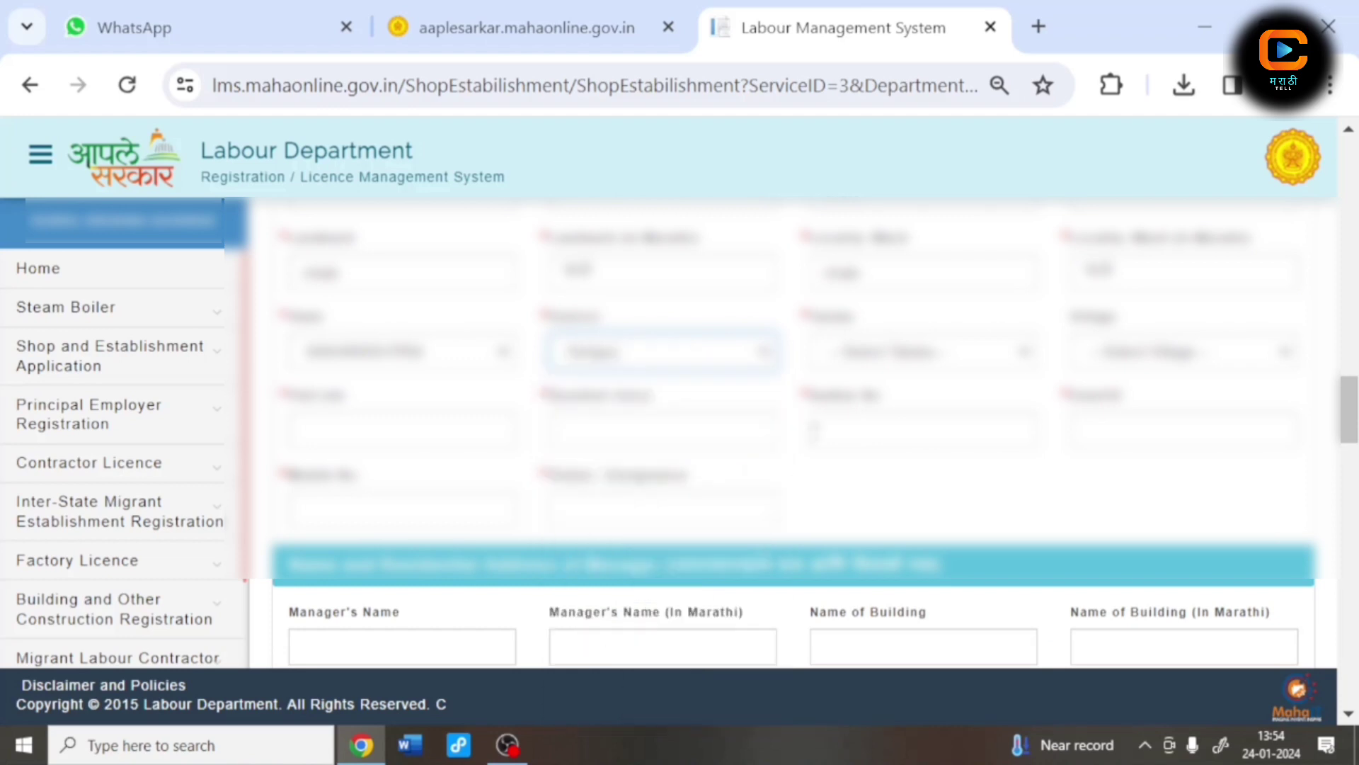
pyautogui.click(920, 352)
pyautogui.click(885, 507)
pyautogui.click(1182, 352)
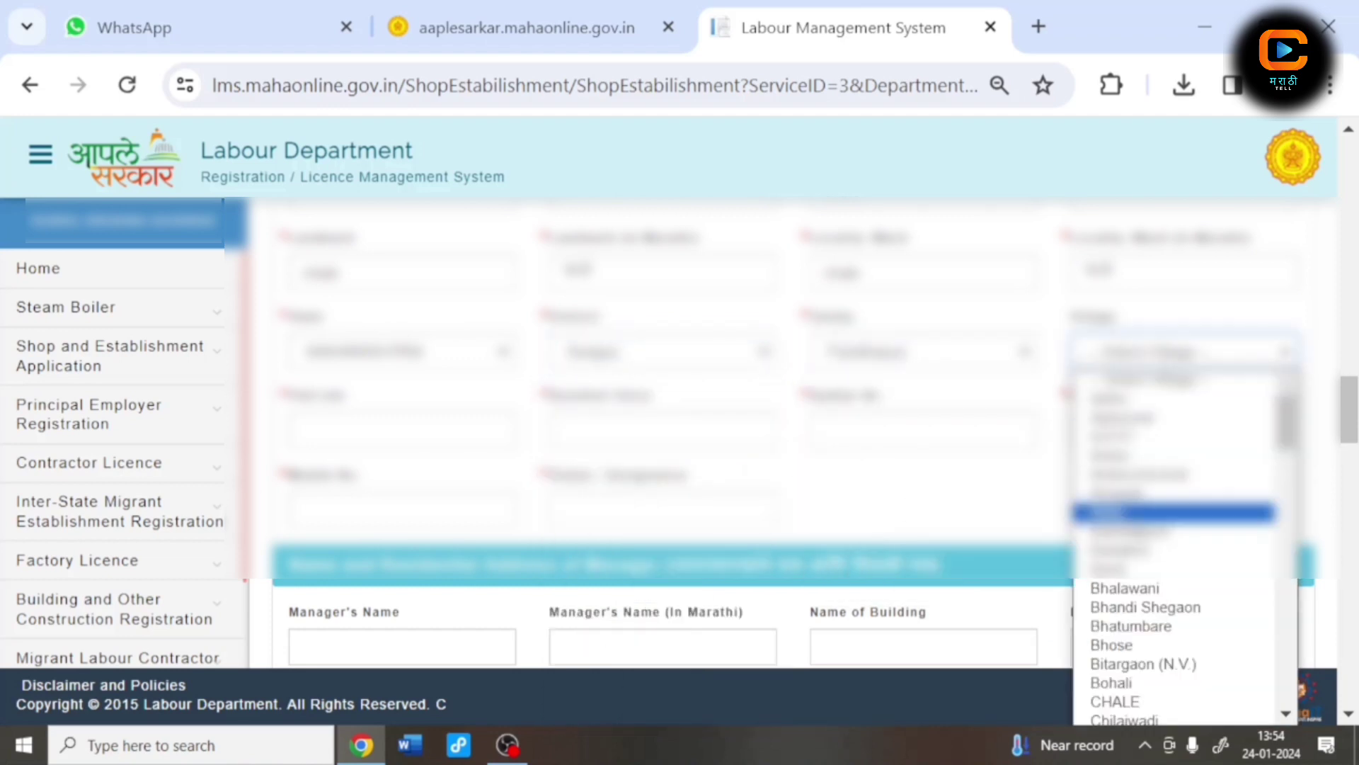
pyautogui.click(1115, 701)
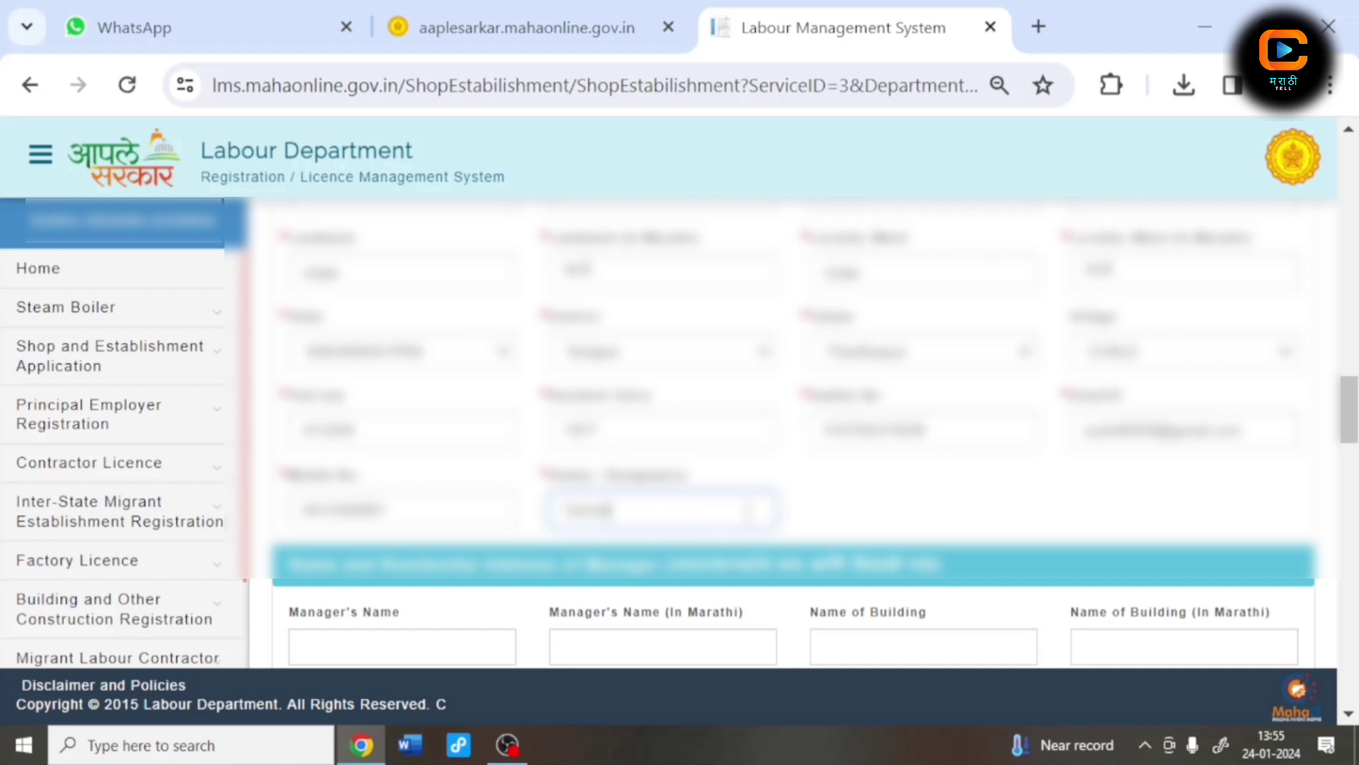
pyautogui.scroll(-1, 605, 512)
pyautogui.scroll(-4, 749, 511)
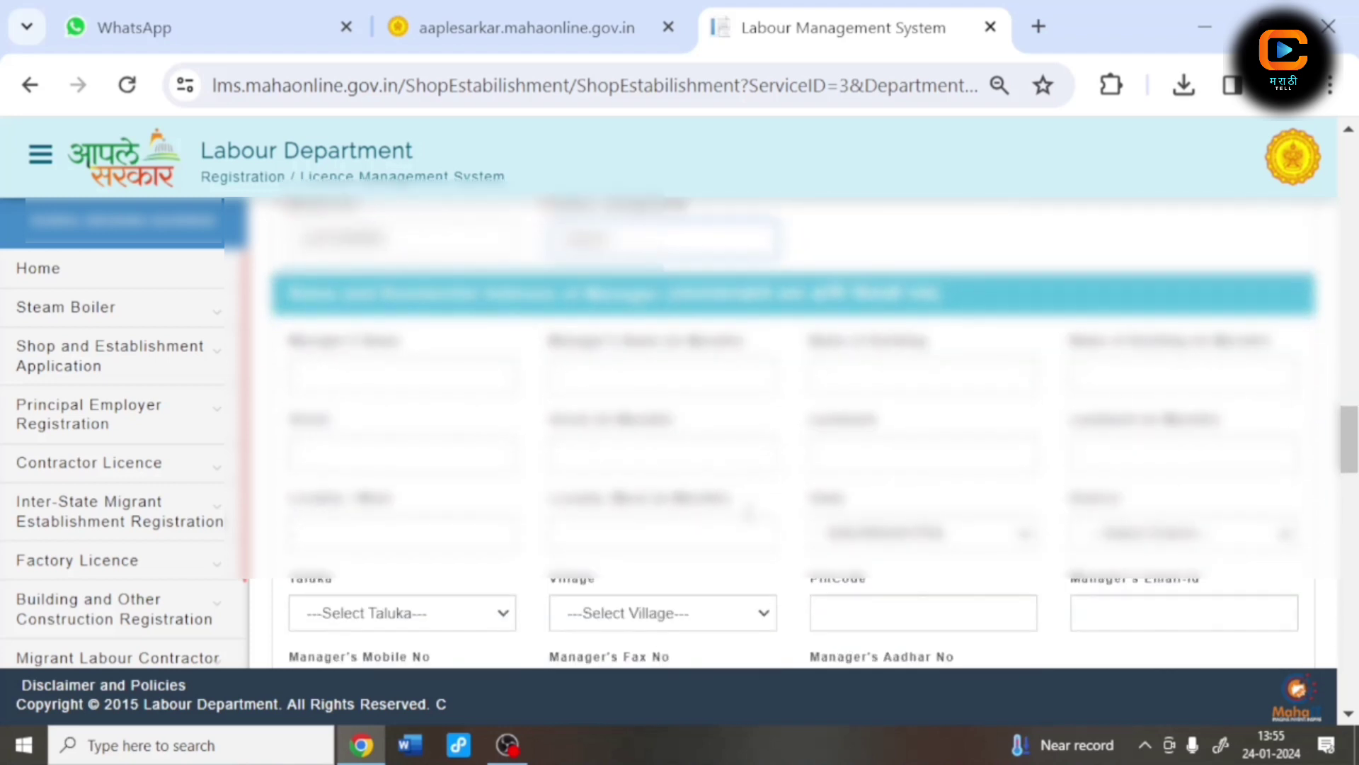
pyautogui.scroll(-2, 752, 522)
pyautogui.scroll(2, 497, 412)
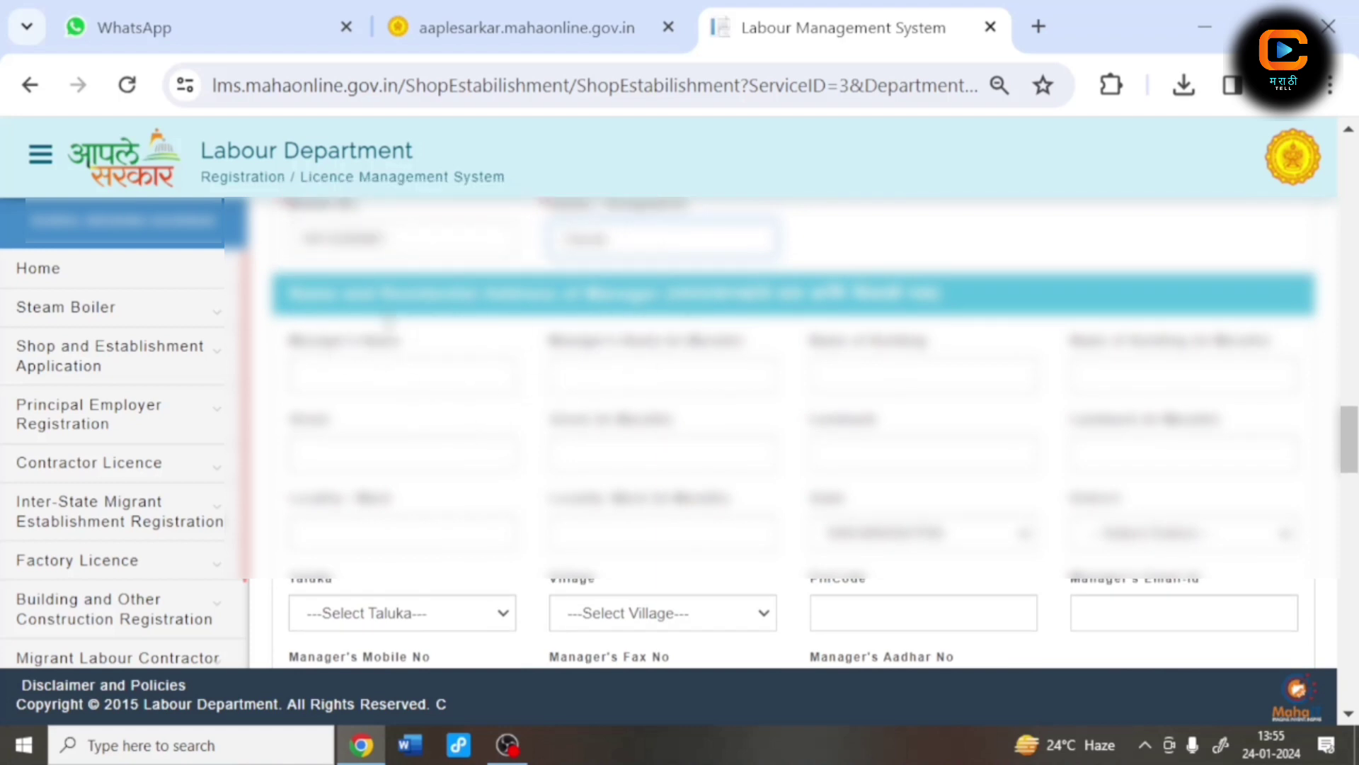
pyautogui.scroll(2, 508, 366)
pyautogui.scroll(-2, 547, 441)
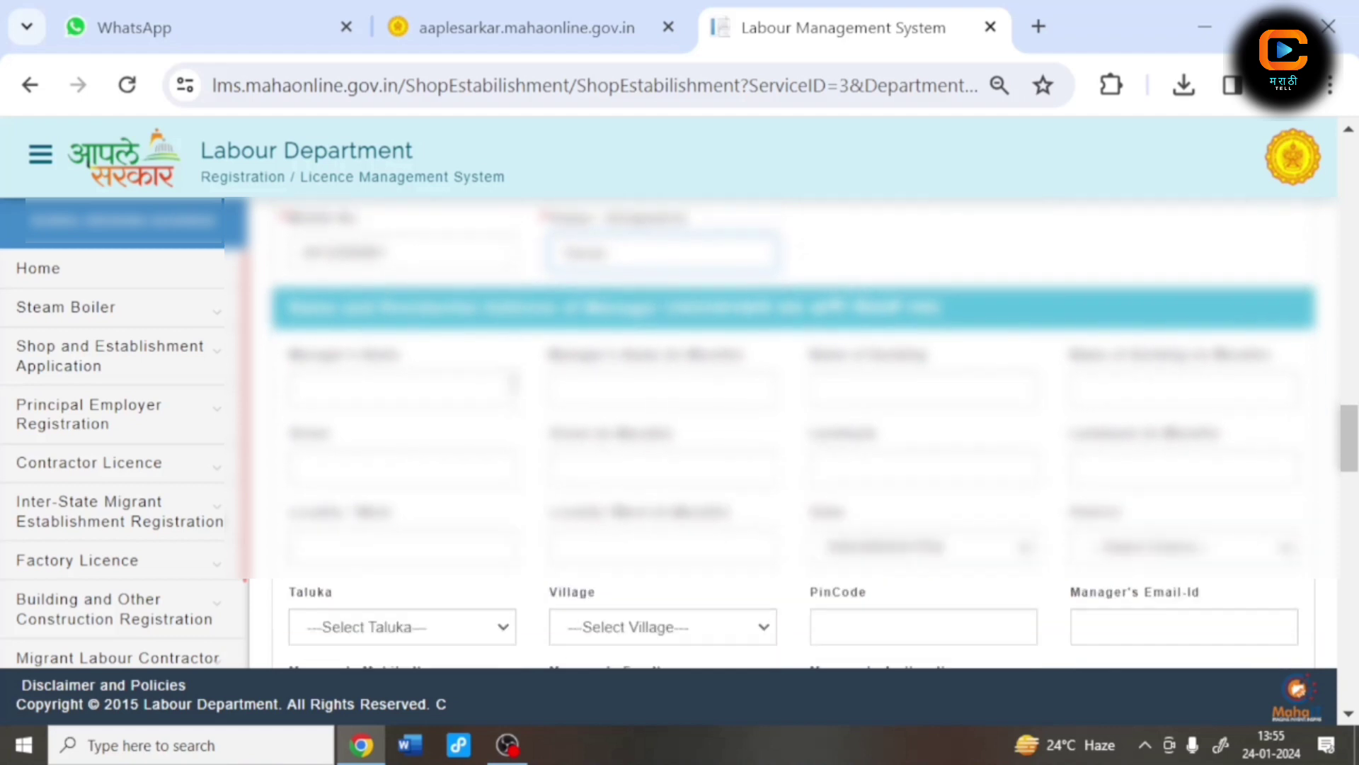
pyautogui.scroll(-5, 547, 442)
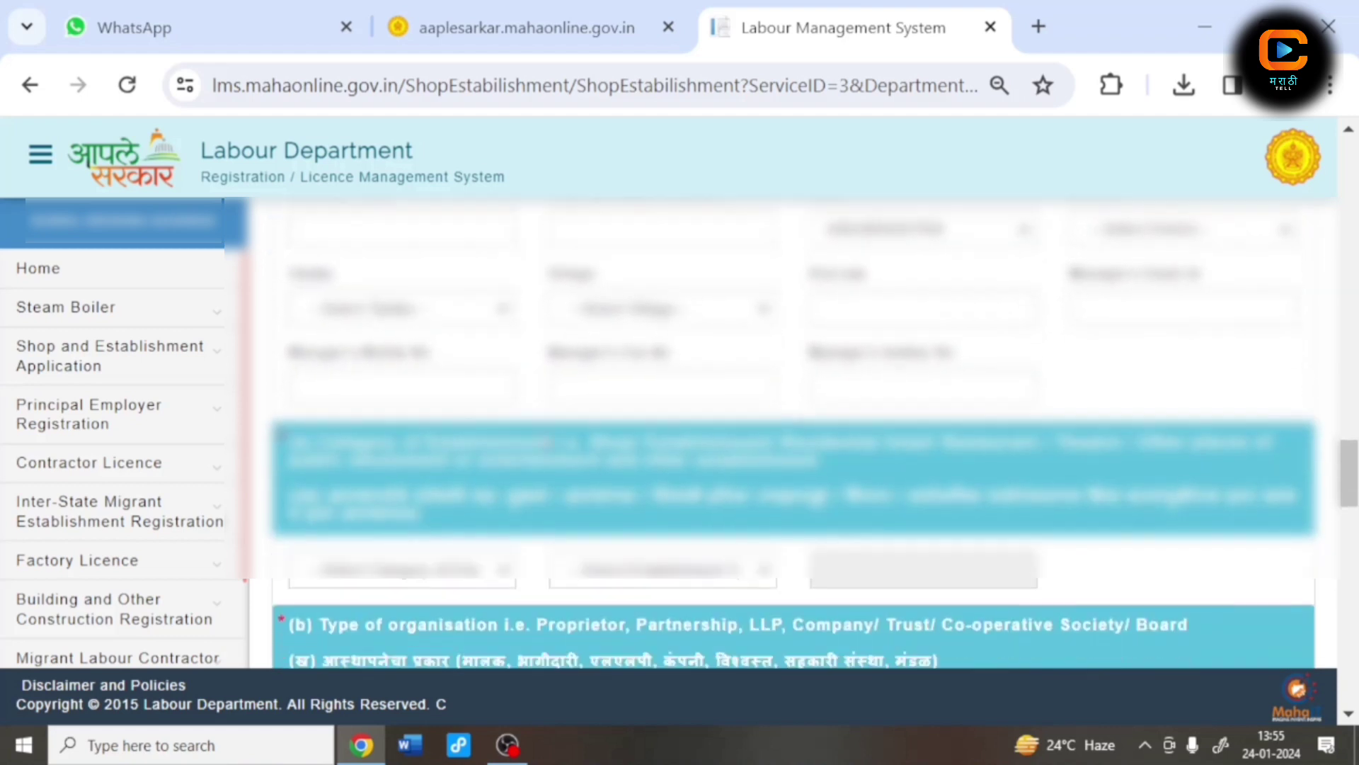
pyautogui.scroll(1, 548, 439)
pyautogui.scroll(-2, 496, 453)
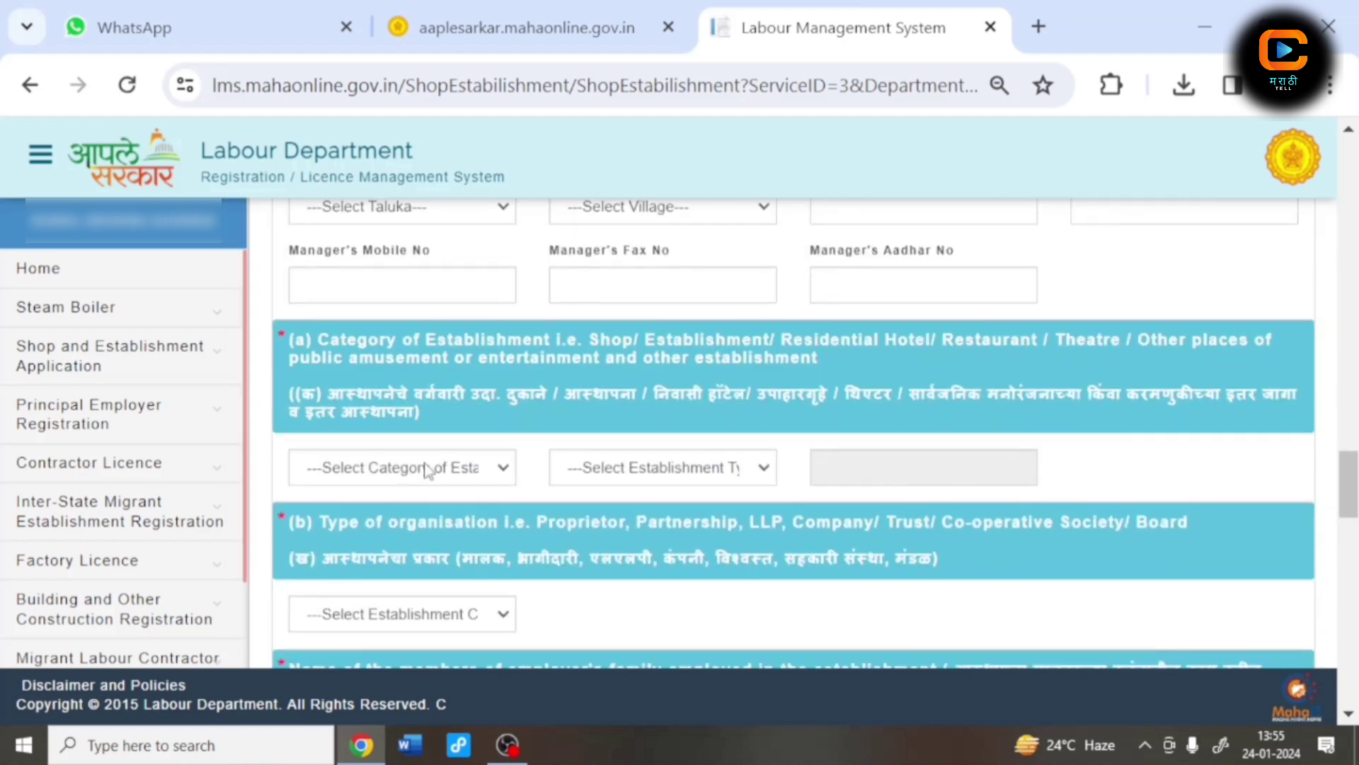
# Step: Set category SHOP, establishment type GIFT ,BUTIQUE IMITATION JEWELLERY, organisation SELF OWNERSHIP (PROPRIETARY)
pyautogui.click(427, 469)
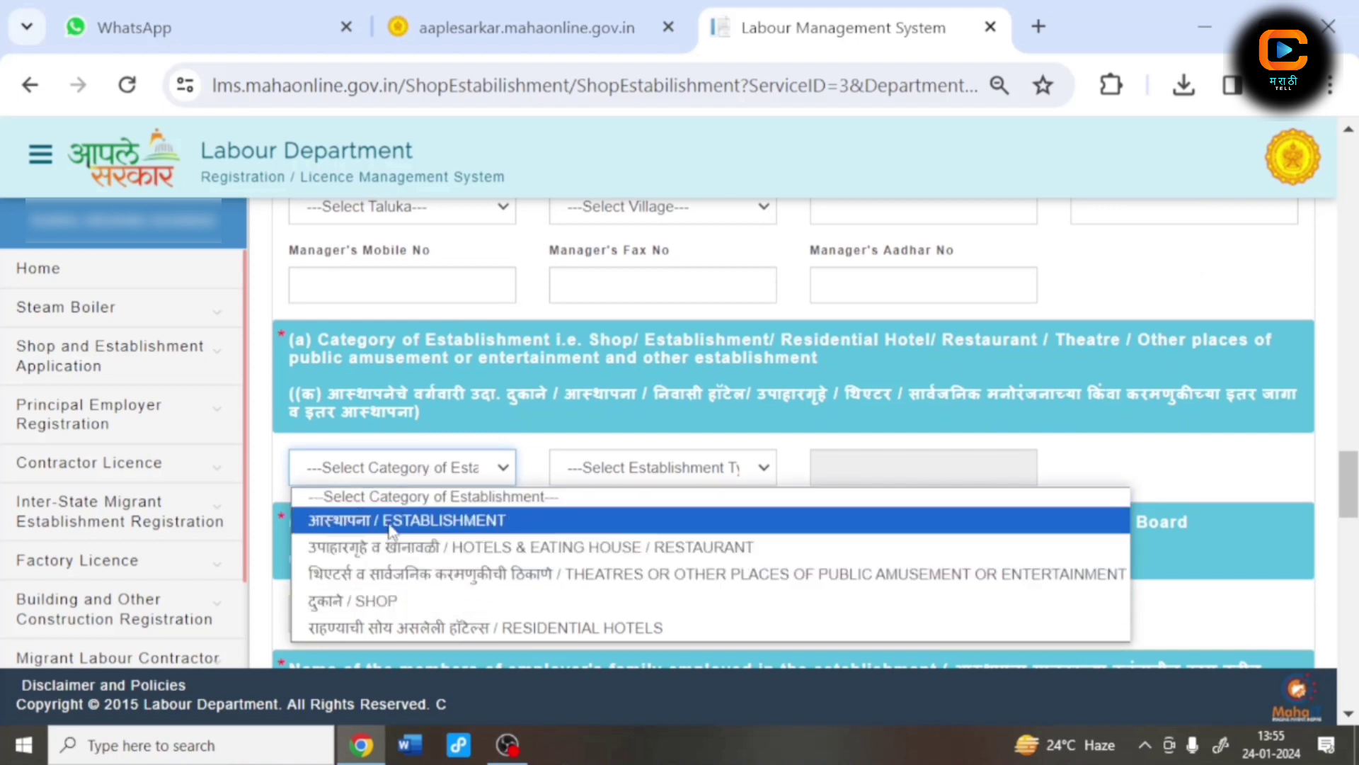
pyautogui.click(376, 602)
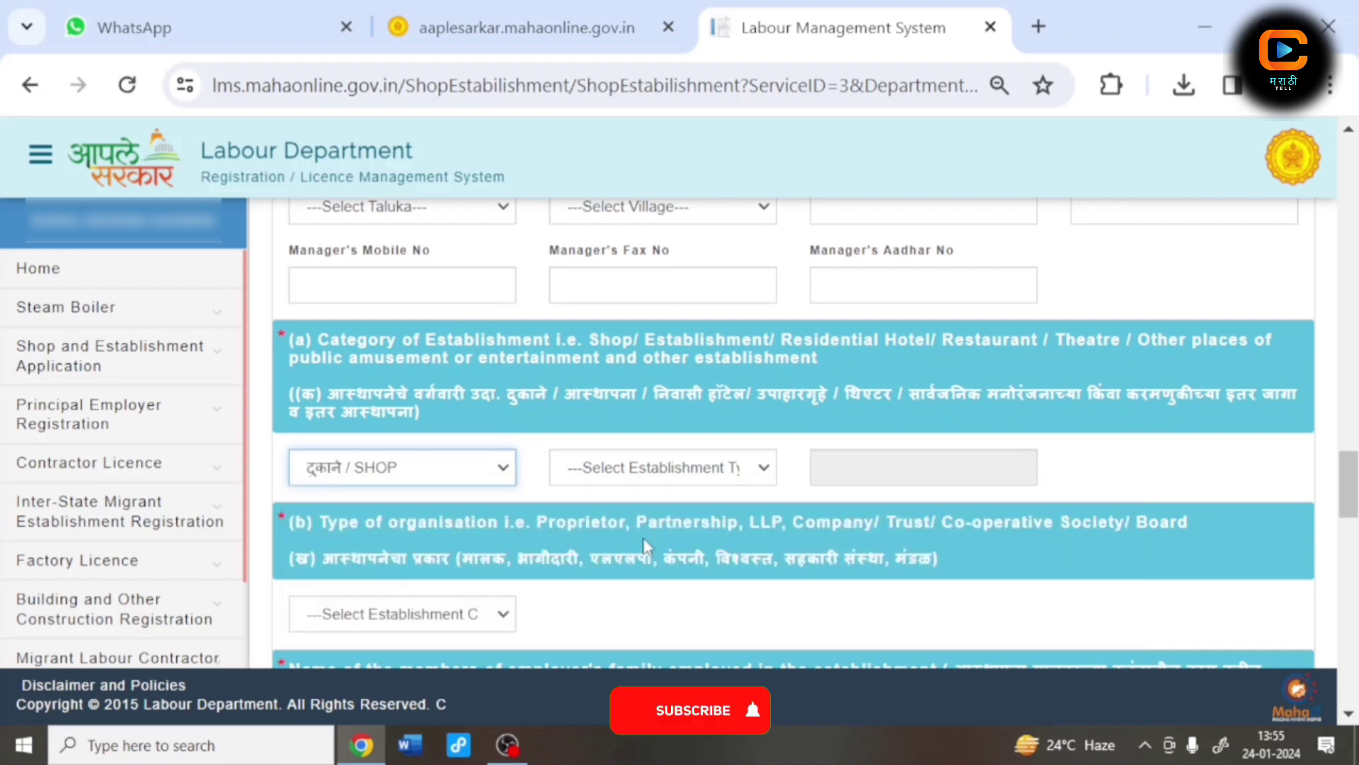
pyautogui.click(649, 472)
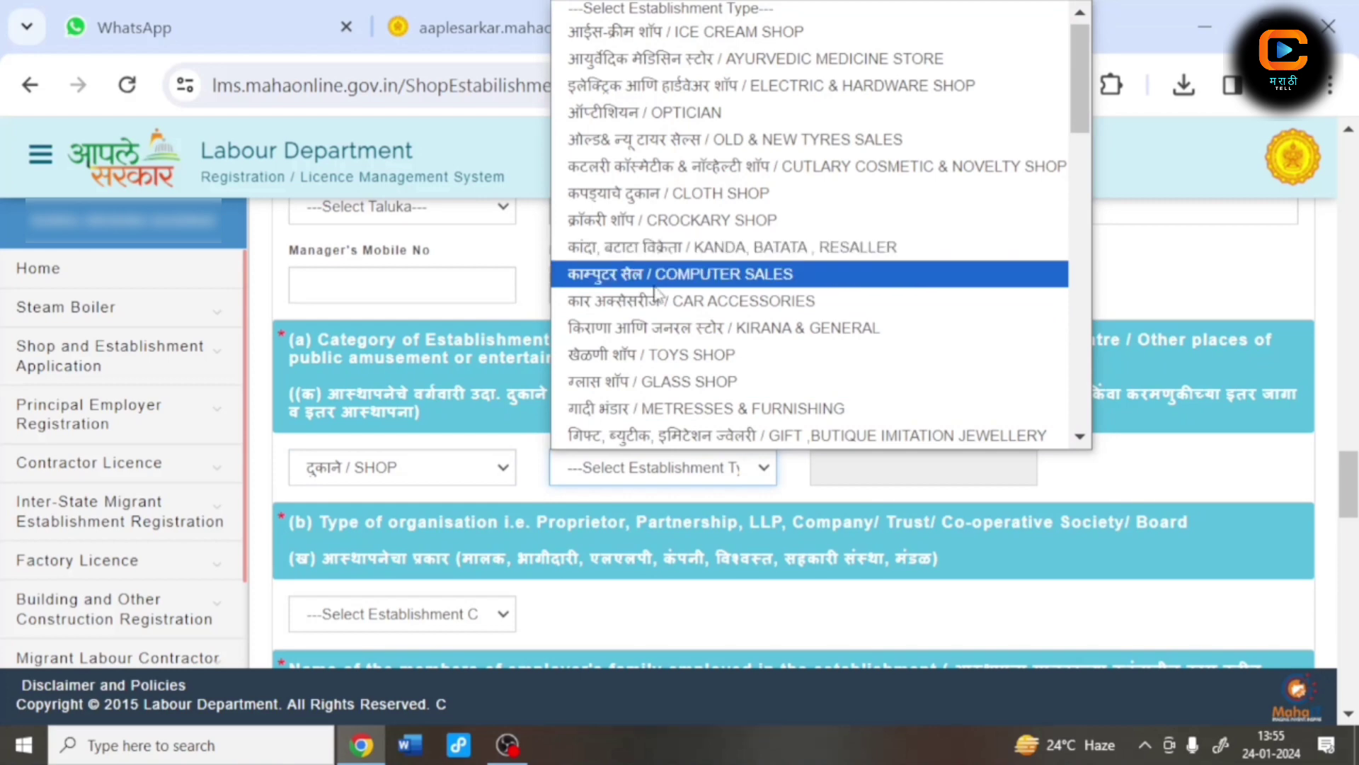
pyautogui.scroll(-4, 660, 290)
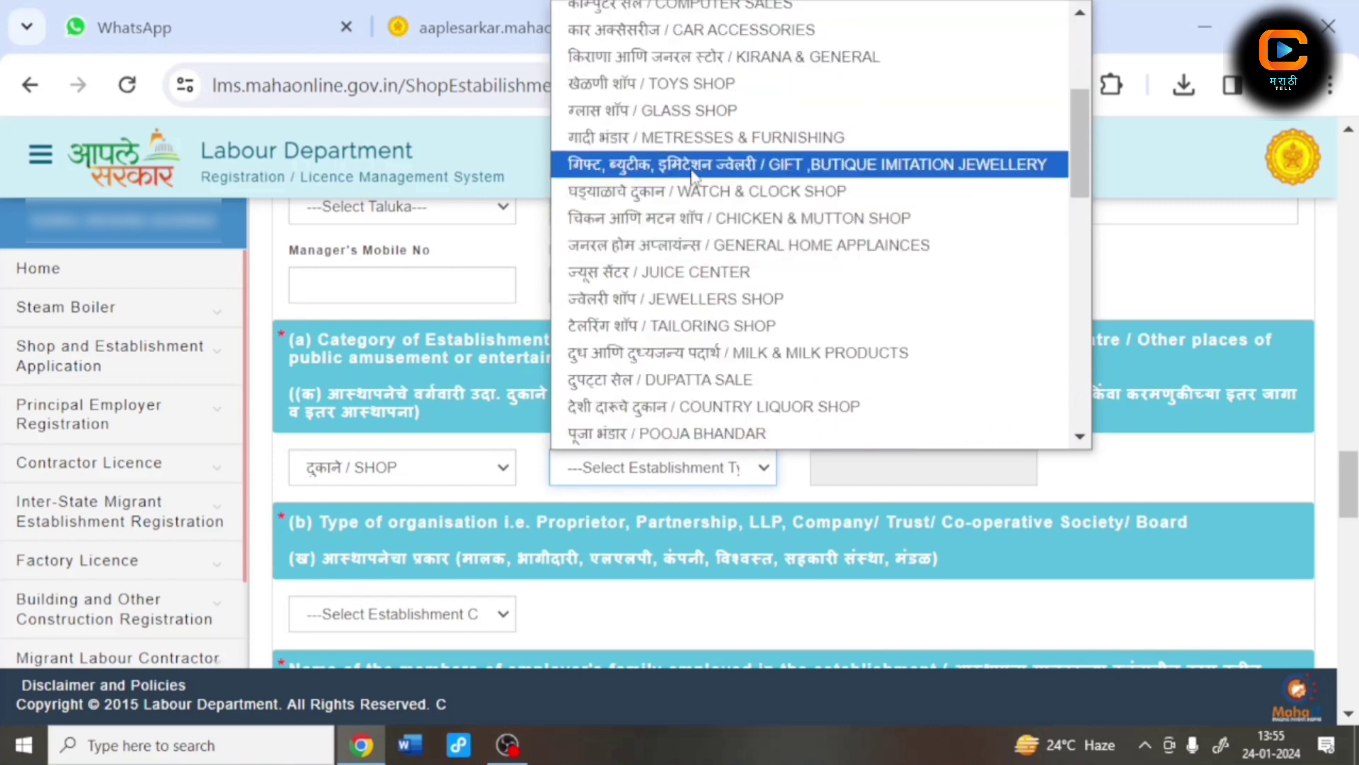
pyautogui.click(722, 165)
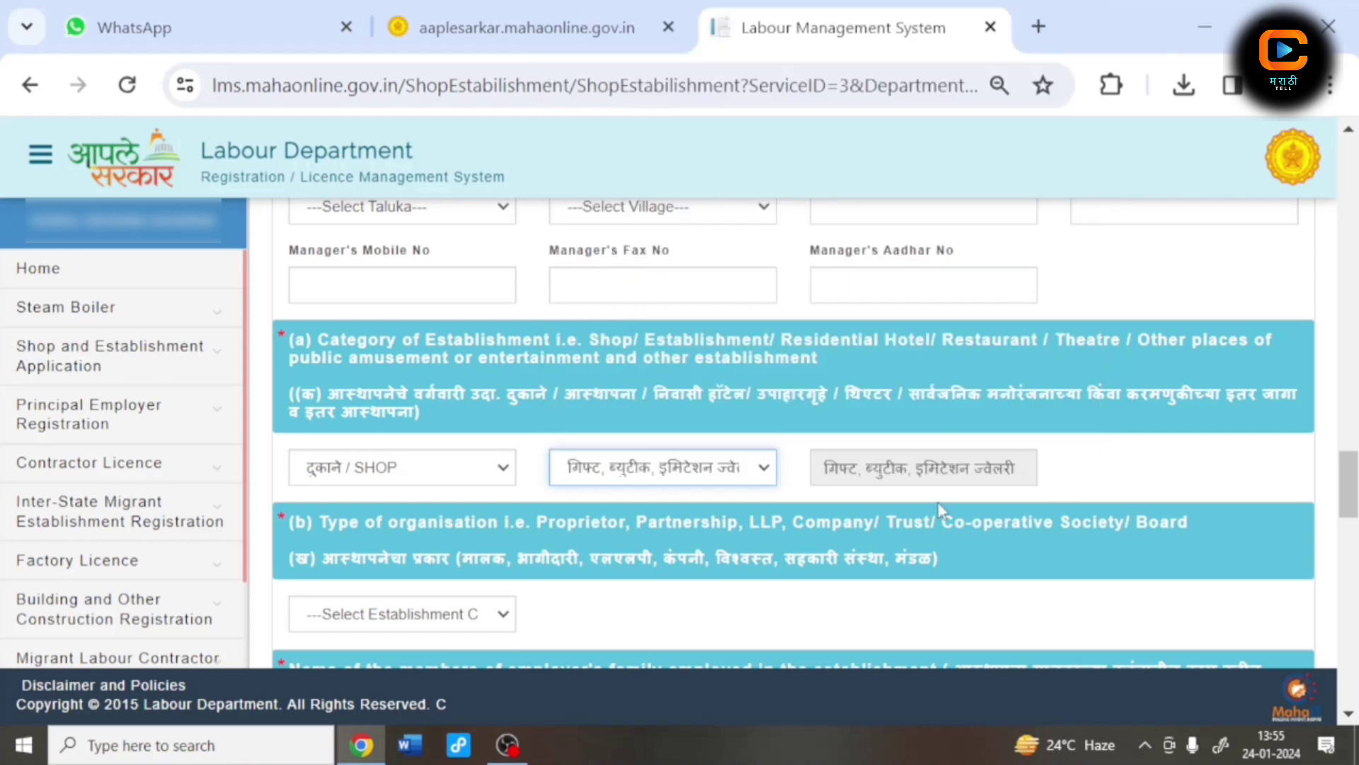
pyautogui.scroll(2, 718, 545)
pyautogui.scroll(-4, 523, 555)
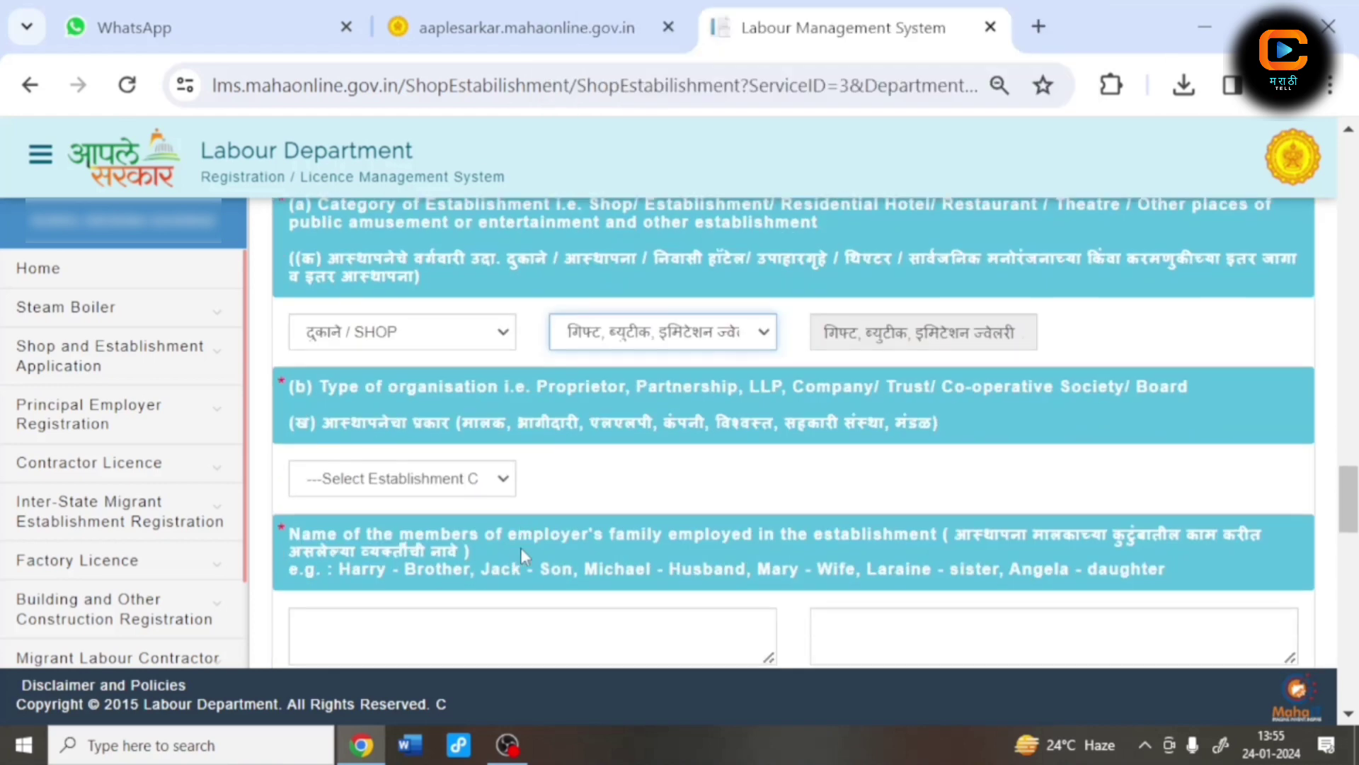
pyautogui.click(408, 485)
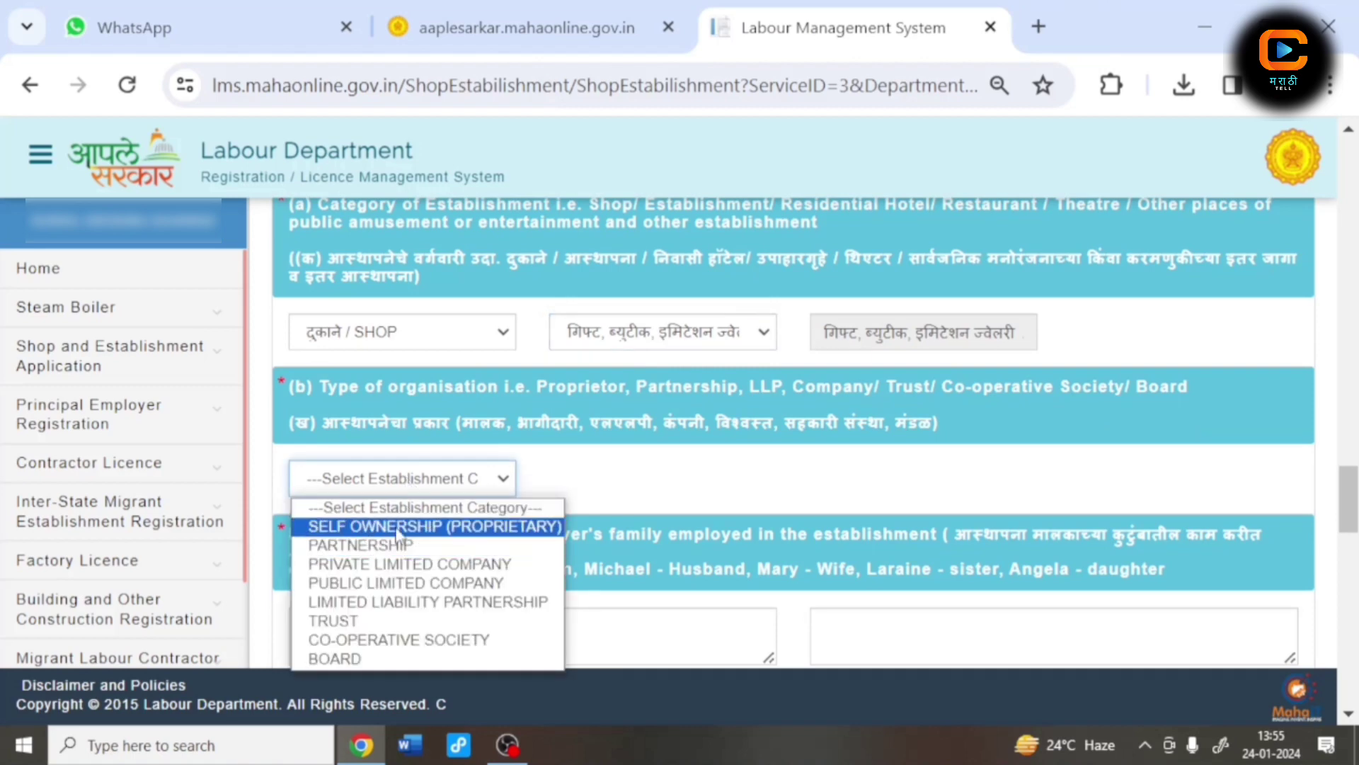
pyautogui.click(407, 528)
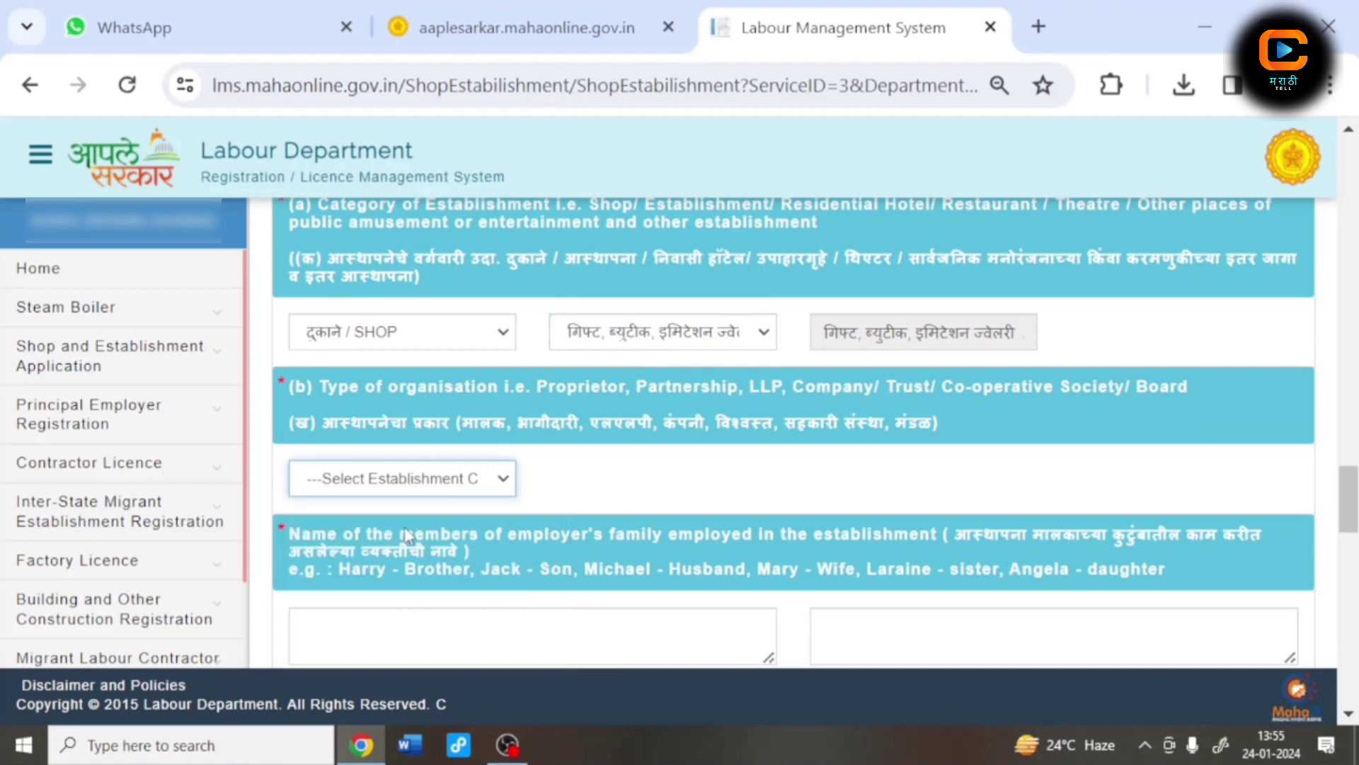
pyautogui.scroll(-4, 609, 531)
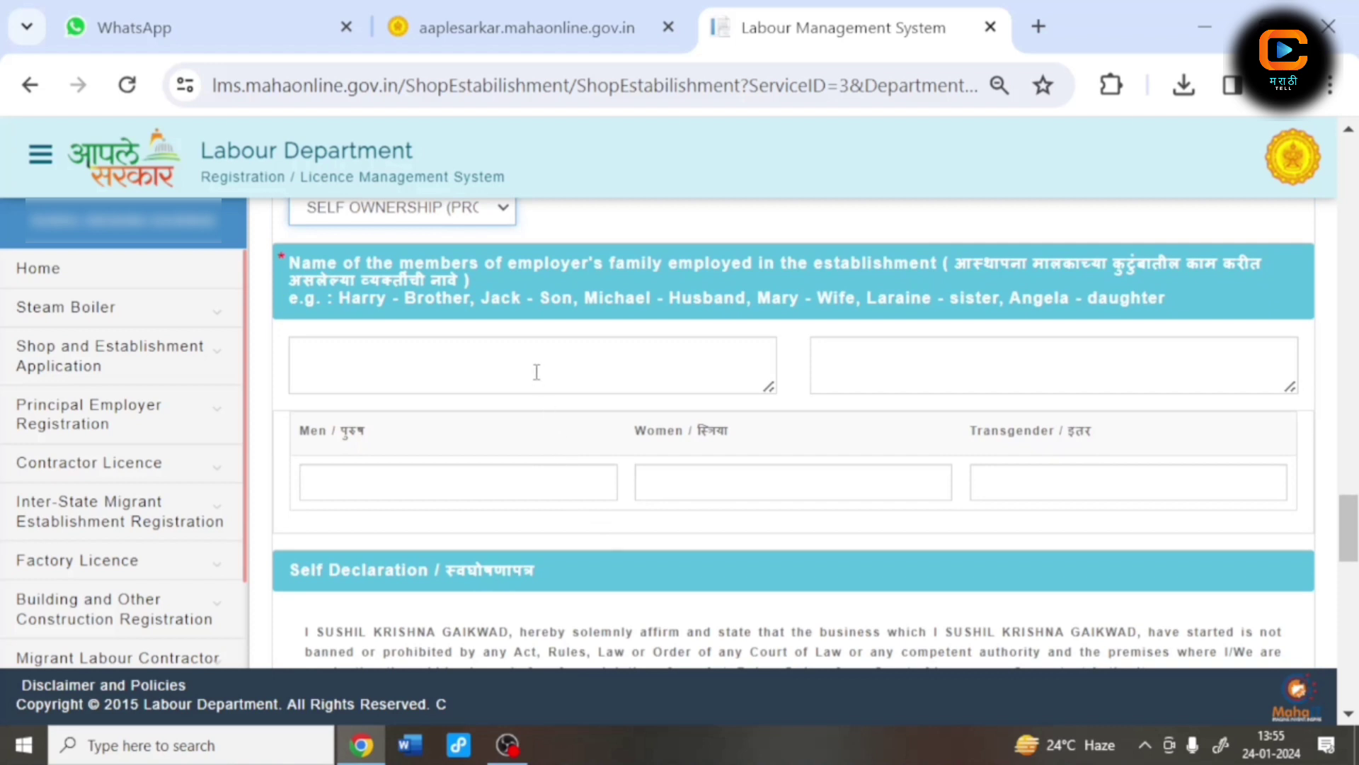
# Step: Enter नाही for employed family members and 0 for men, women and transgender counts
pyautogui.click(537, 372)
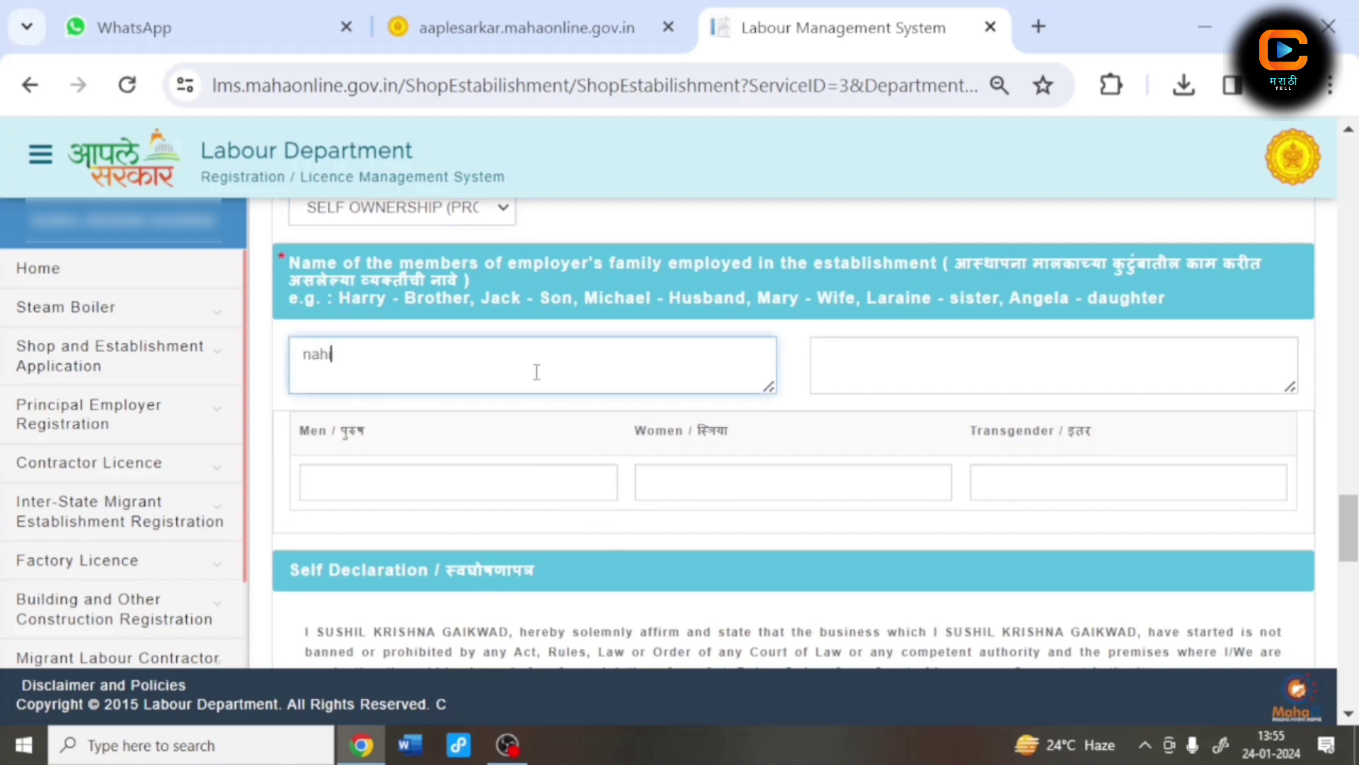
pyautogui.write('नाही')
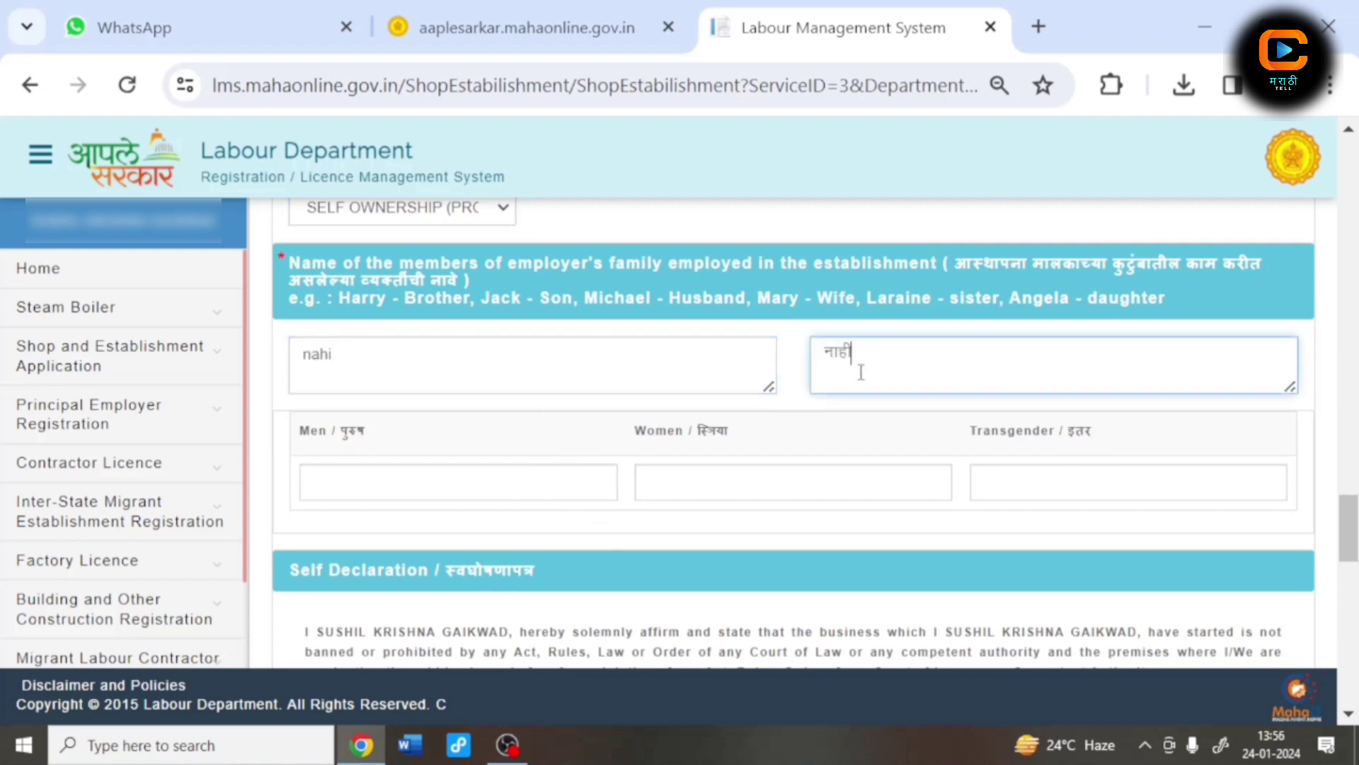
pyautogui.click(582, 480)
pyautogui.press('Tab')
pyautogui.write('0')
pyautogui.press('Tab')
pyautogui.write('0')
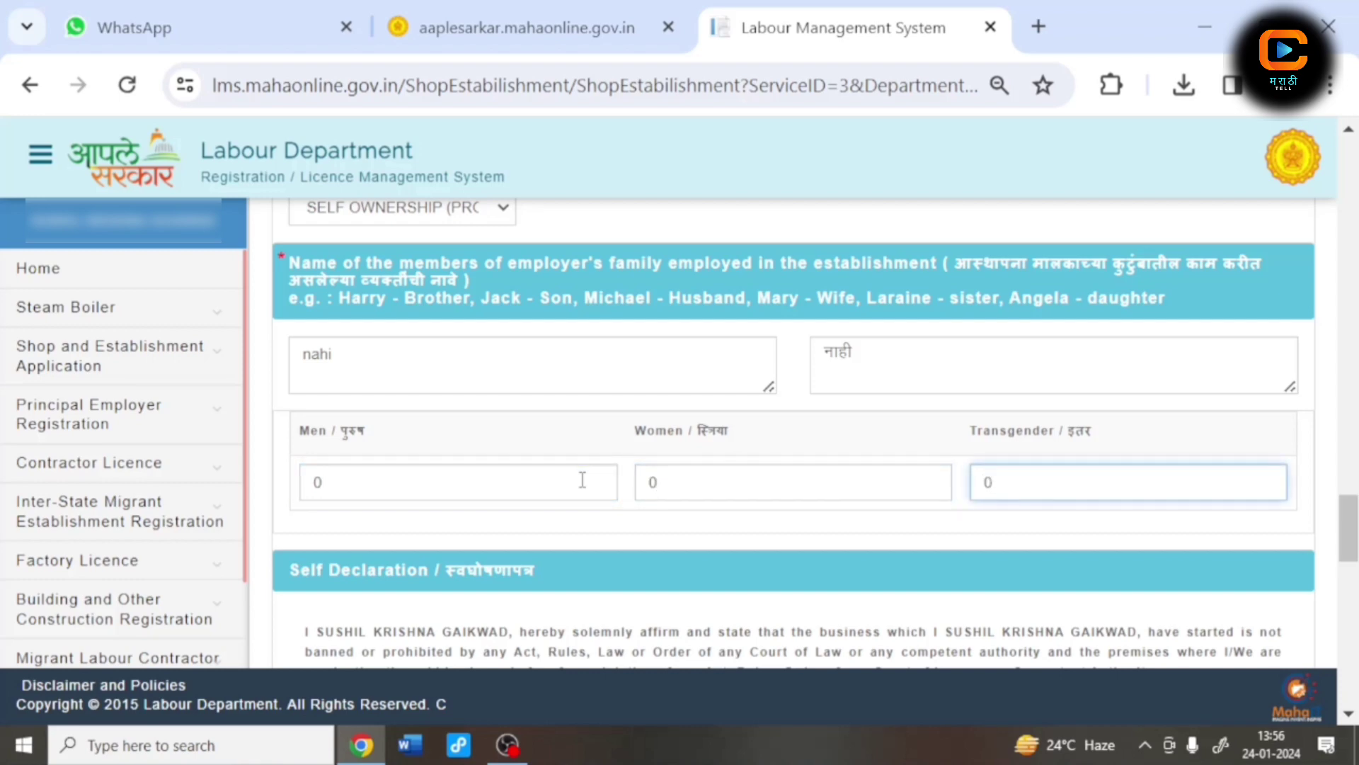
pyautogui.scroll(-8, 527, 480)
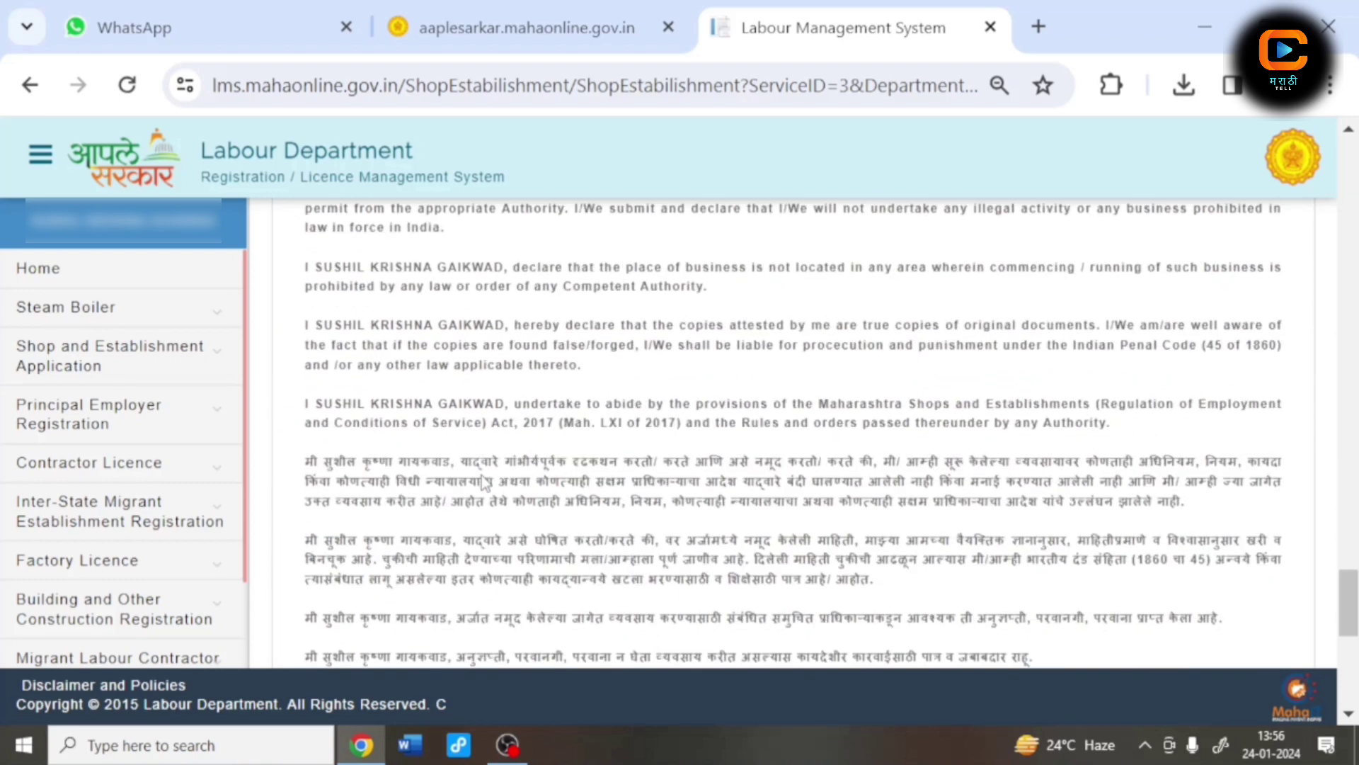
pyautogui.scroll(-4, 484, 484)
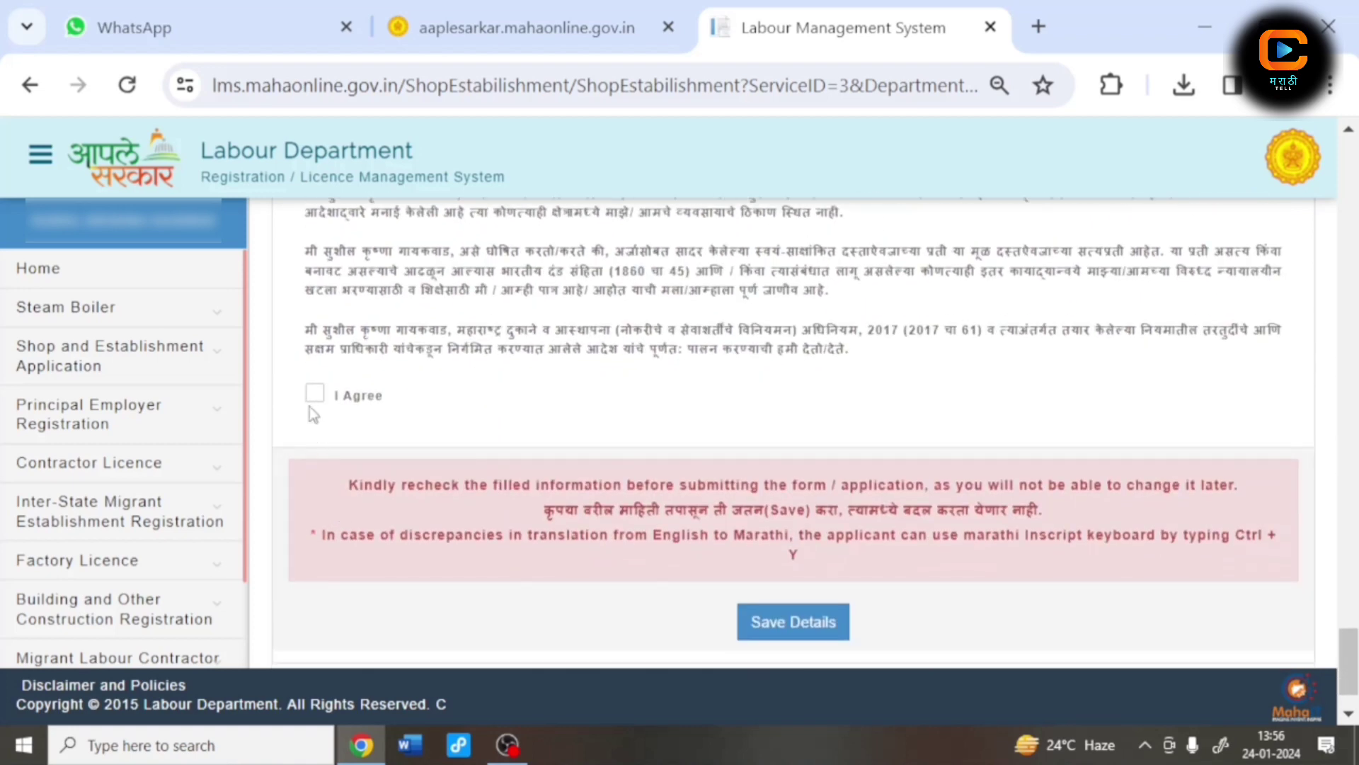
# Step: Tick I Agree on the self-declaration and save the application, confirming both prompts
pyautogui.click(313, 396)
pyautogui.click(779, 630)
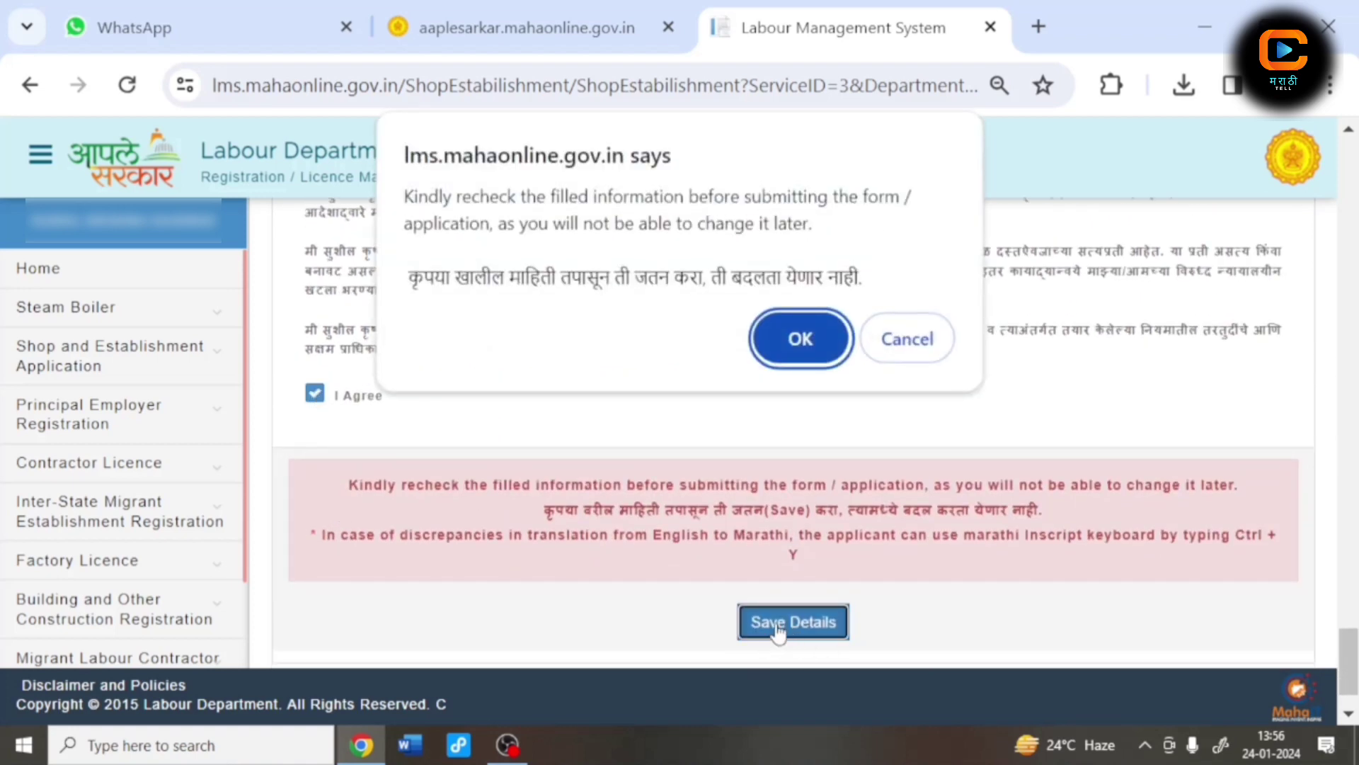
pyautogui.click(792, 341)
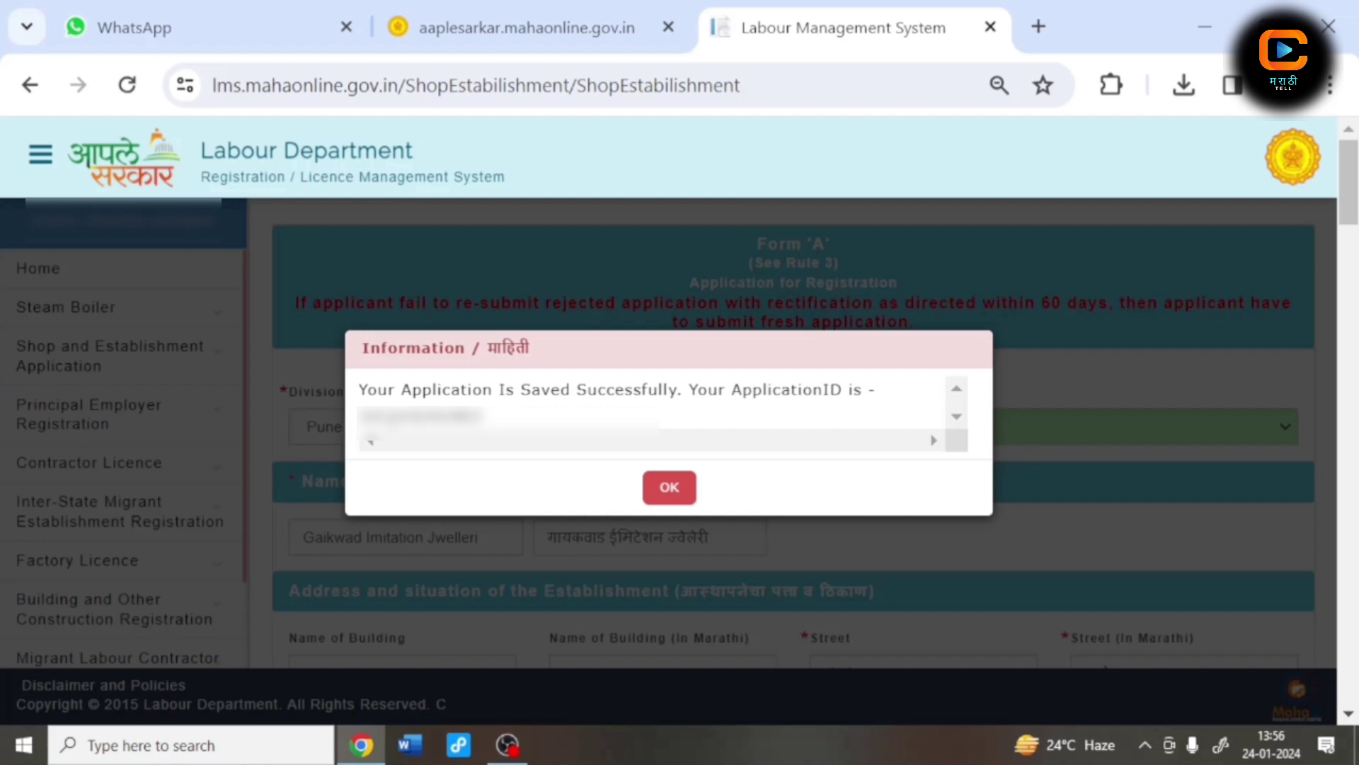
pyautogui.click(681, 485)
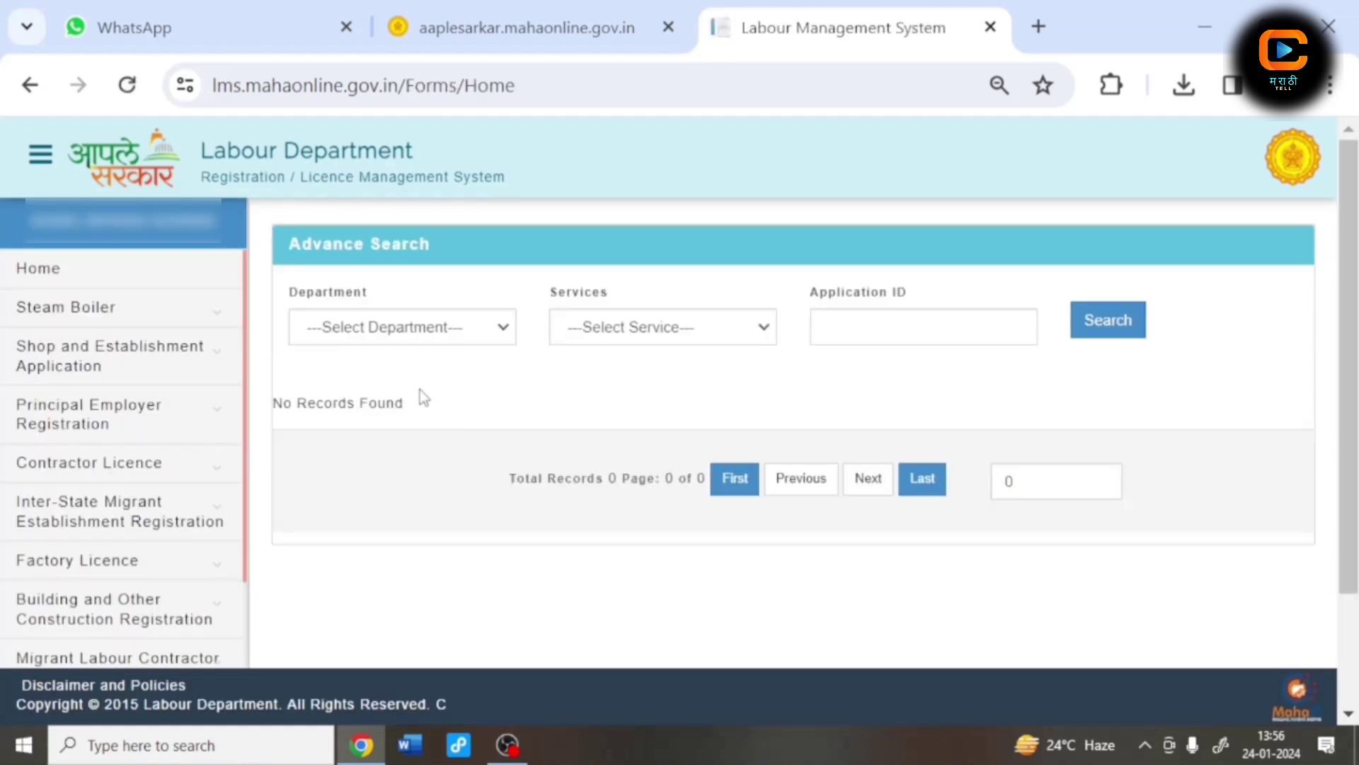
# Step: Search department SHOP, service Registration of Shop and Establishment, for the saved application ID
pyautogui.click(337, 341)
pyautogui.click(347, 375)
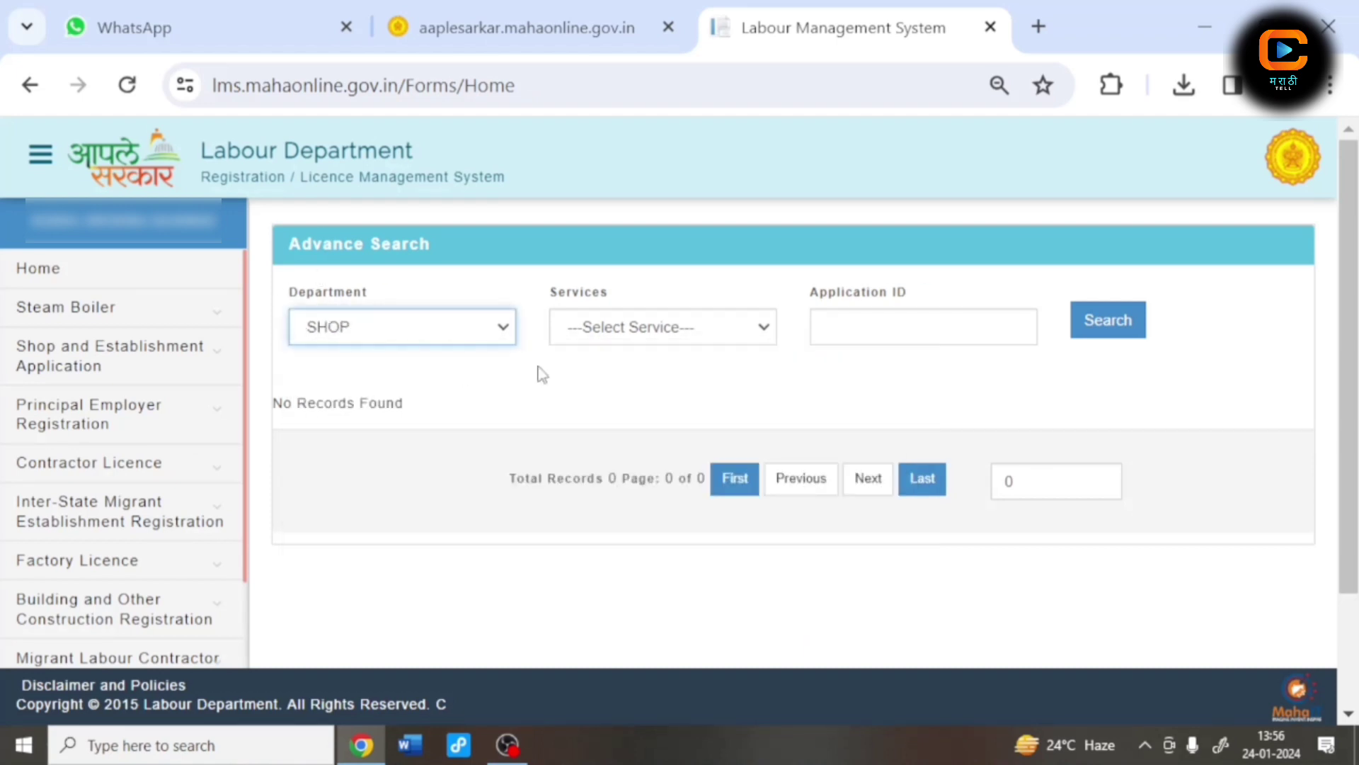
pyautogui.click(643, 331)
pyautogui.click(643, 375)
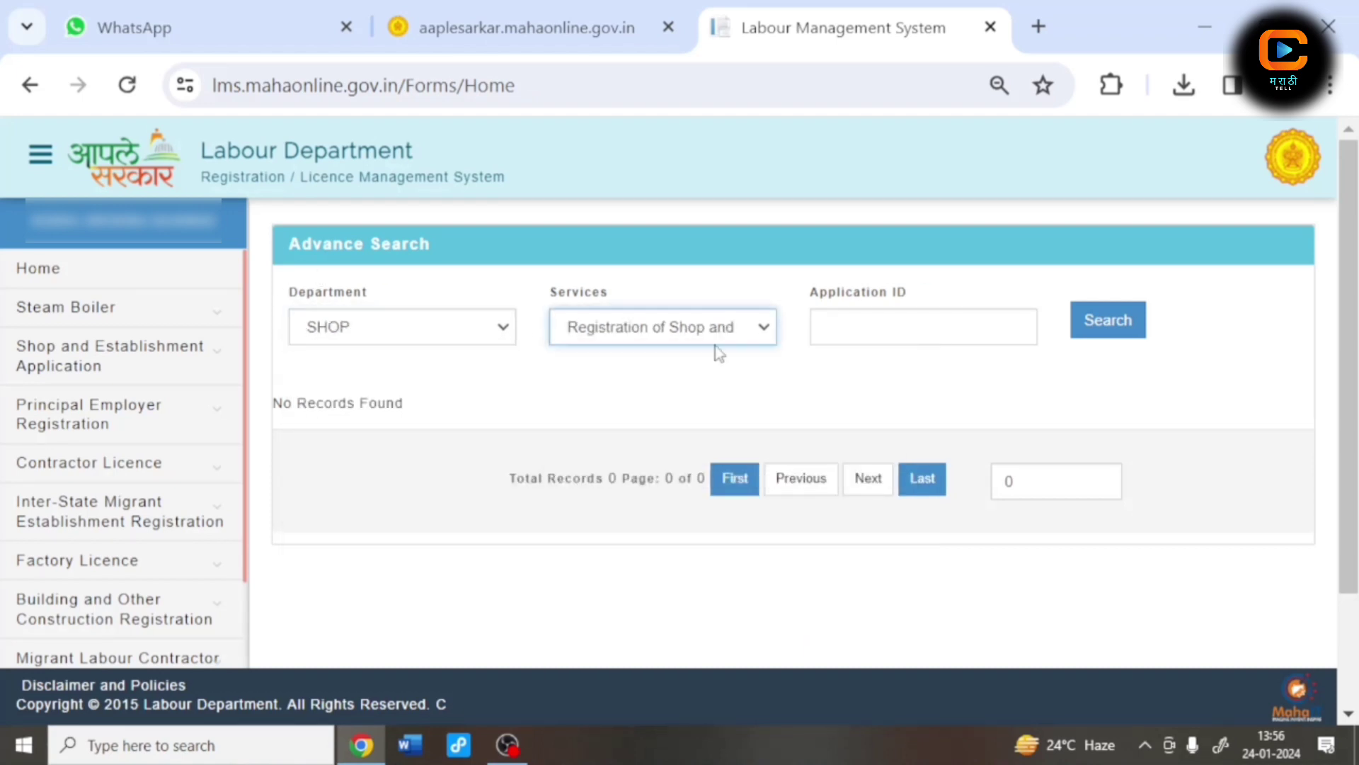
pyautogui.click(850, 320)
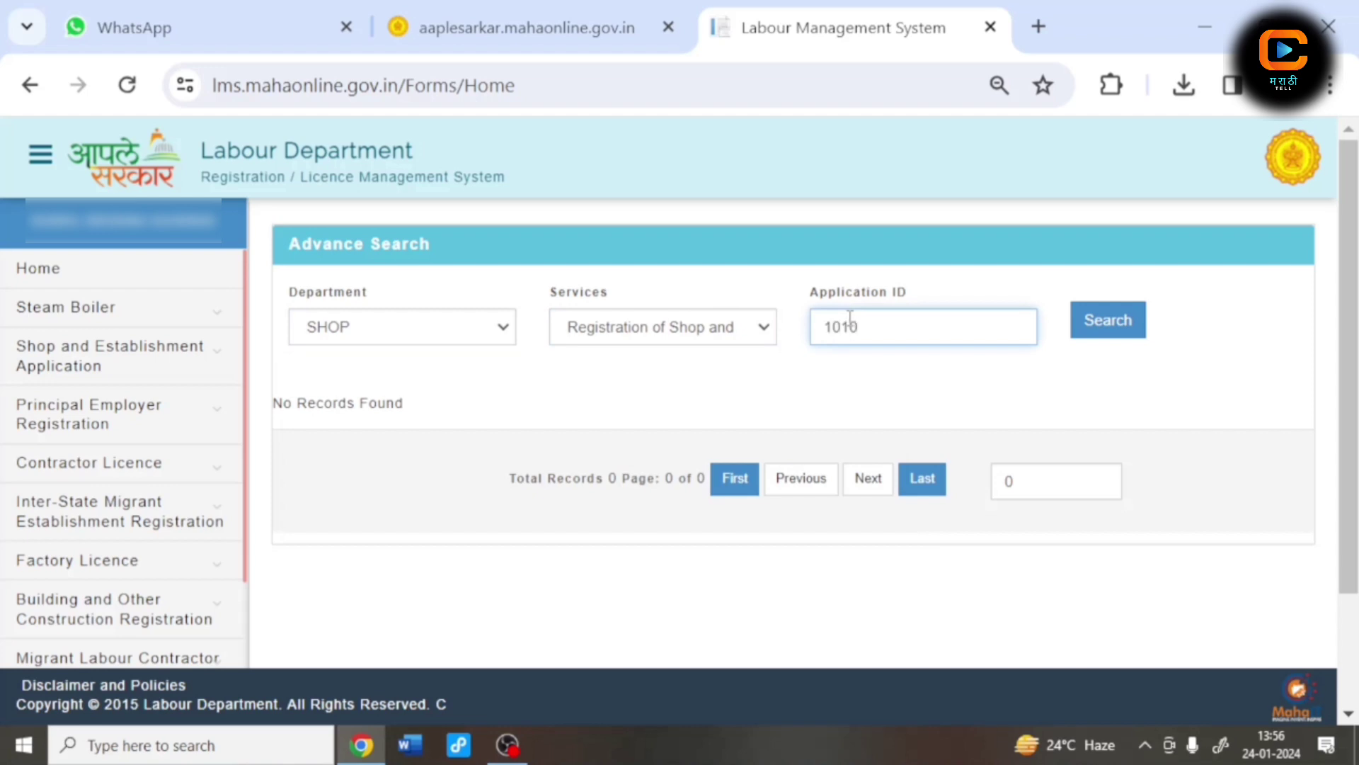
pyautogui.write('00000')
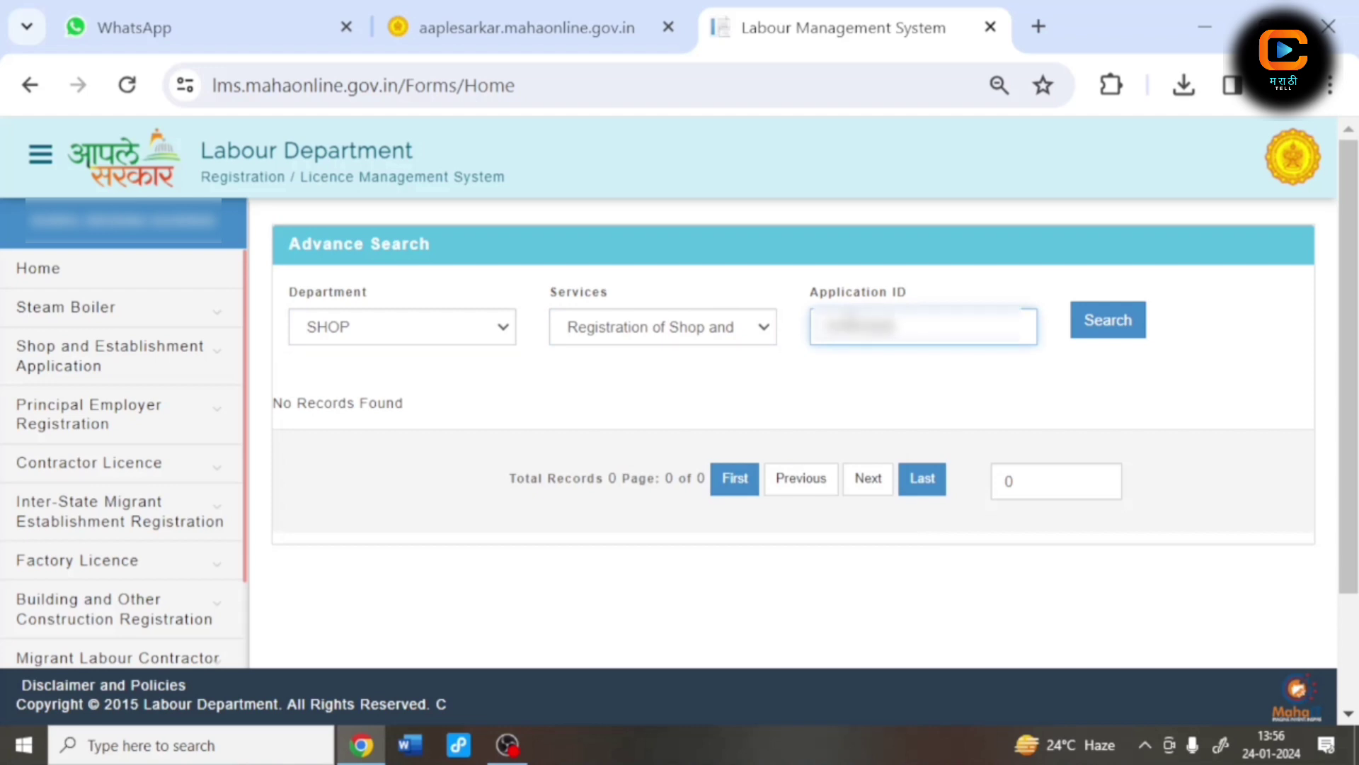
pyautogui.click(1090, 327)
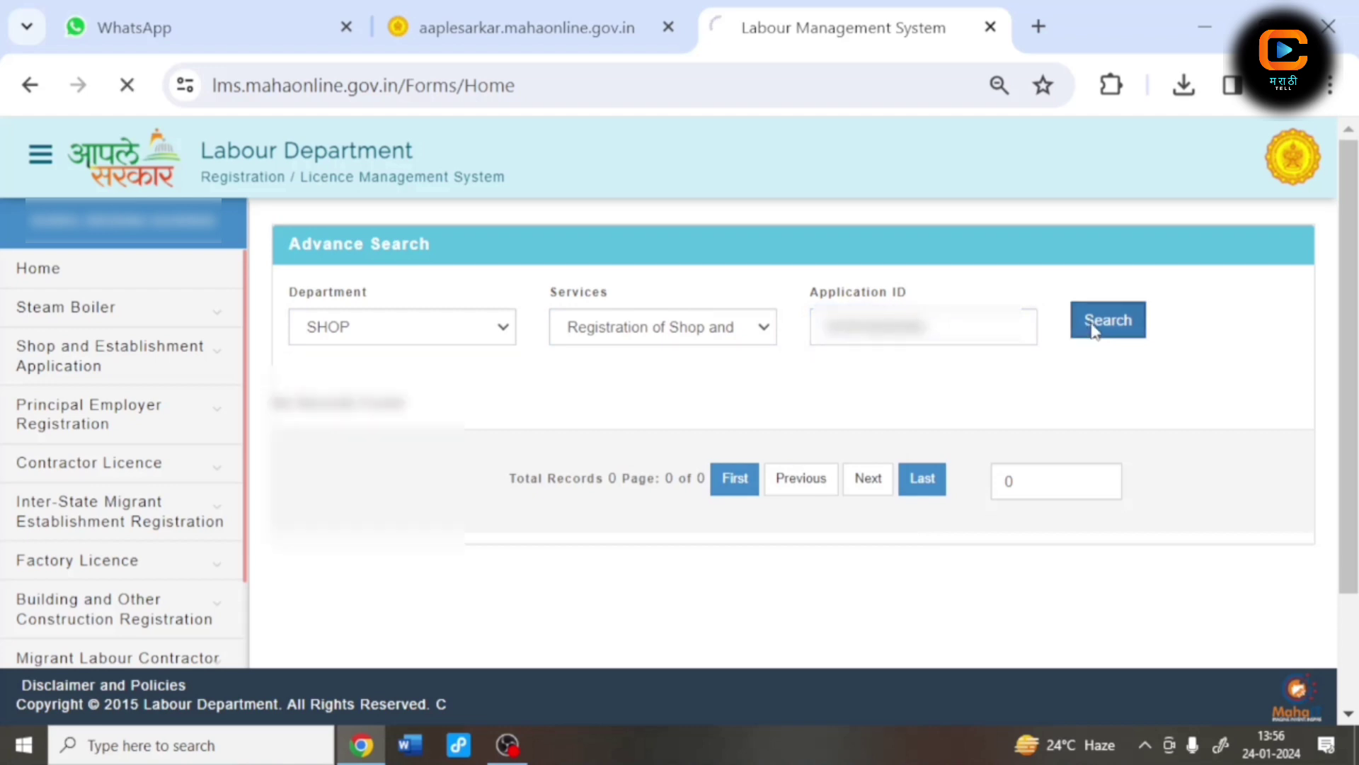
# Step: Open the document upload page for the Document Pending application
pyautogui.scroll(-2, 864, 461)
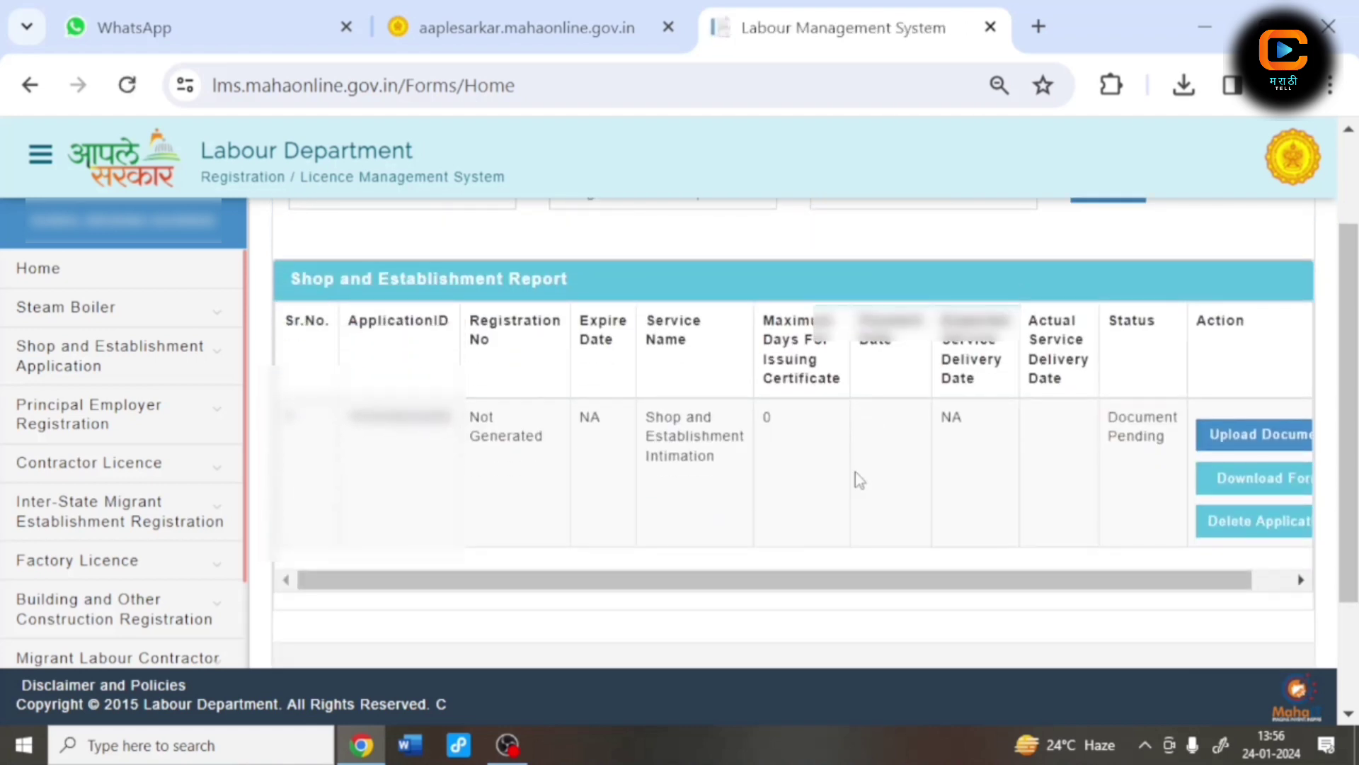
pyautogui.moveTo(827, 579); pyautogui.dragTo(863, 577)
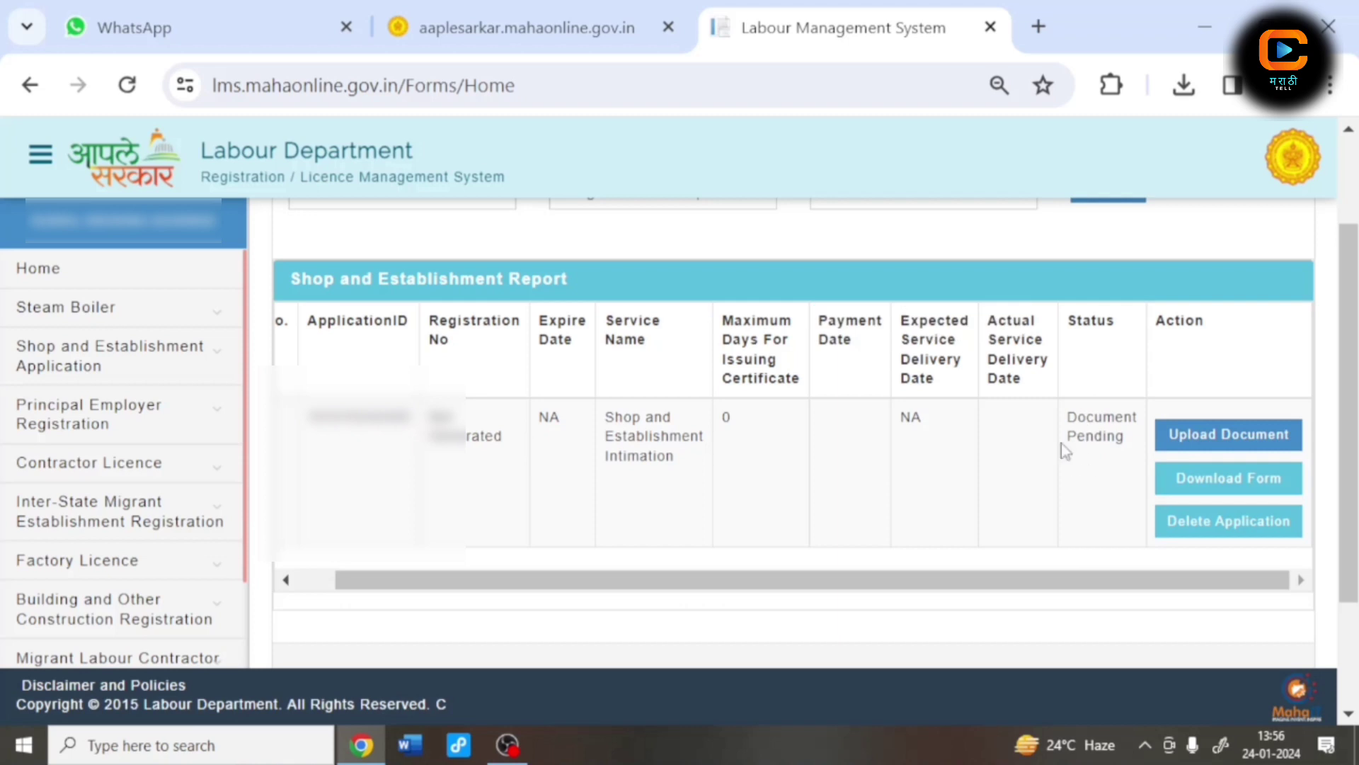
pyautogui.click(1198, 433)
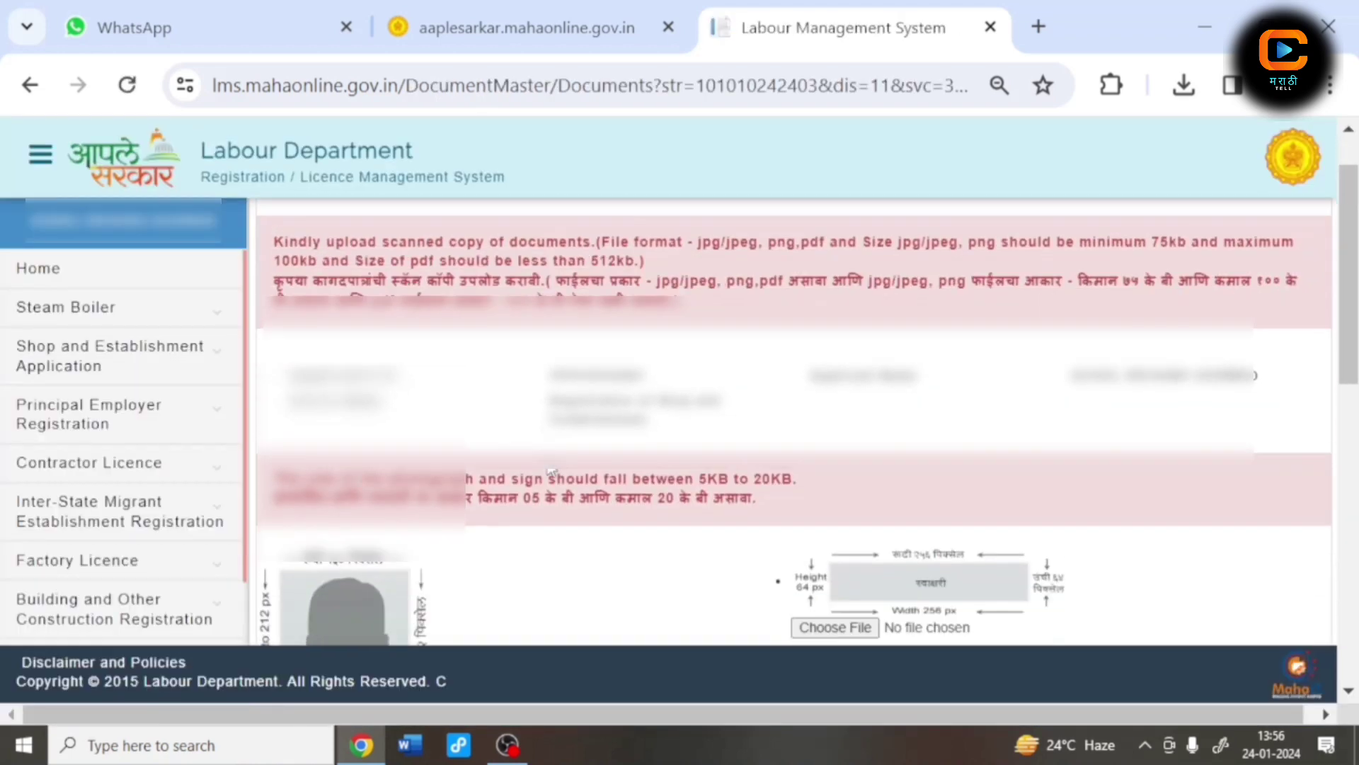
# Step: Attach fgf.jpg as the applicant photograph
pyautogui.scroll(-3, 552, 470)
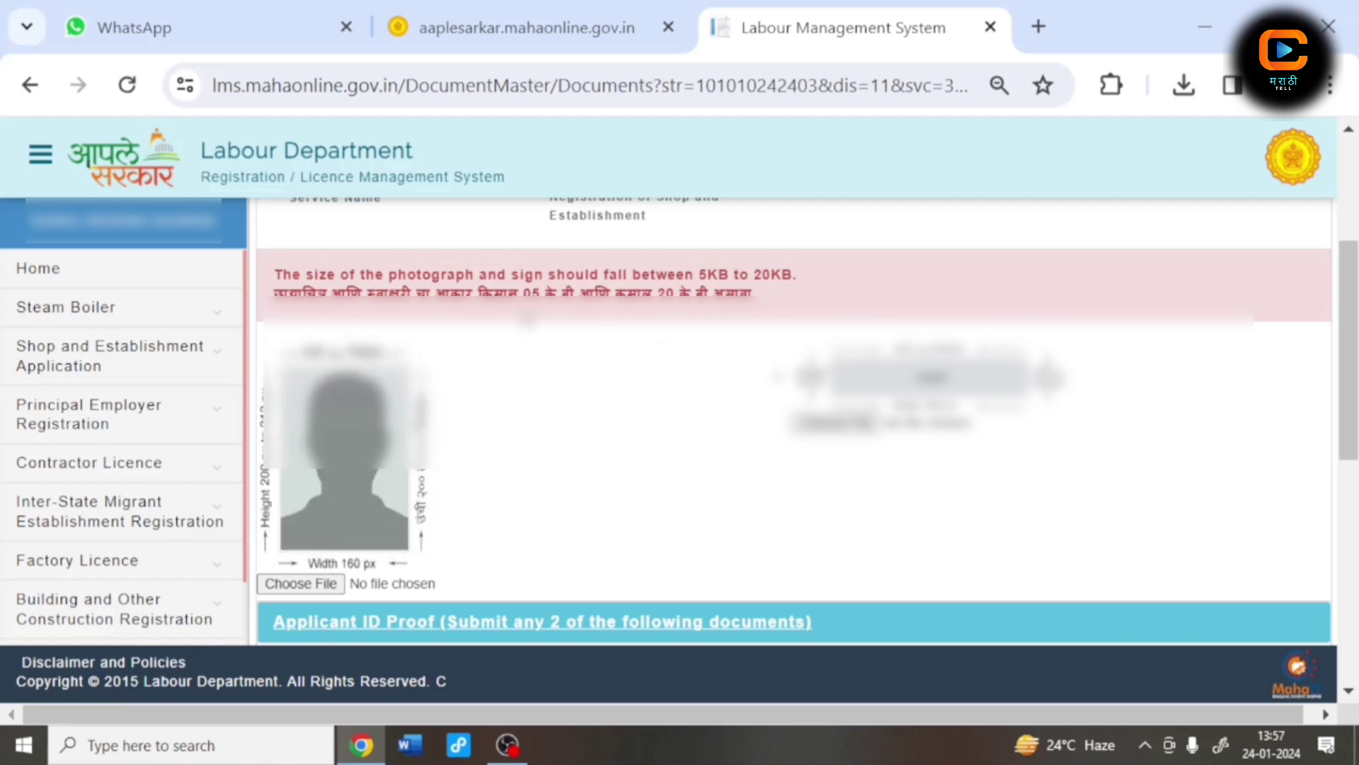
pyautogui.click(311, 585)
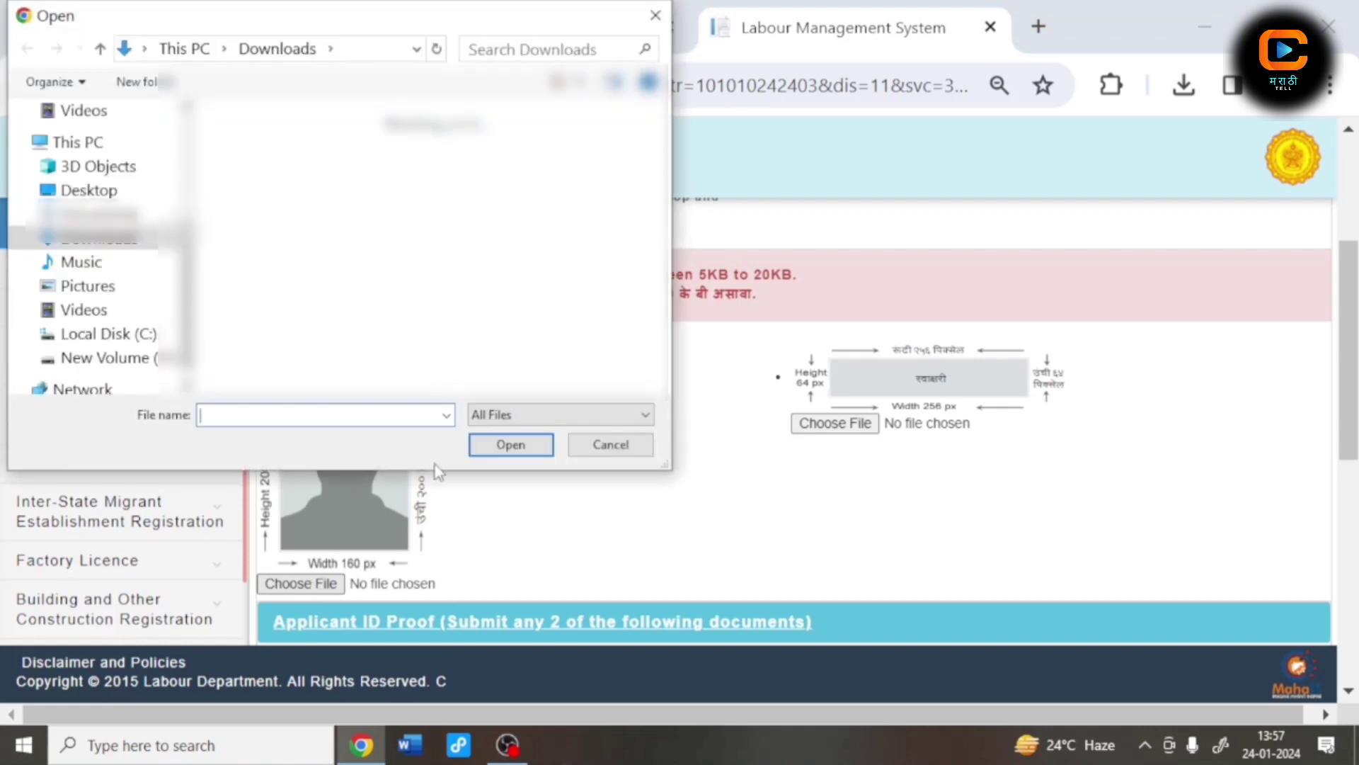
pyautogui.click(600, 318)
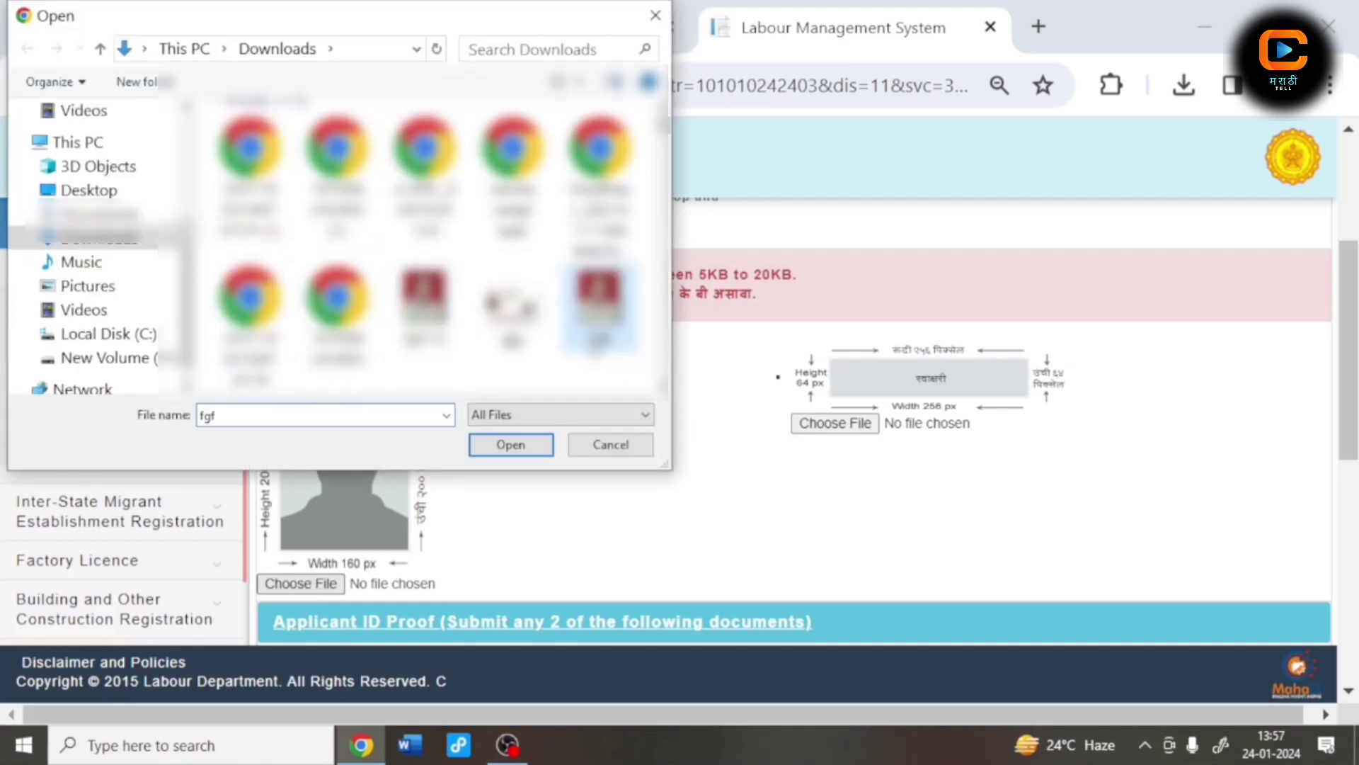
pyautogui.click(504, 447)
# Step: Pick the signature image file for upload
pyautogui.click(809, 425)
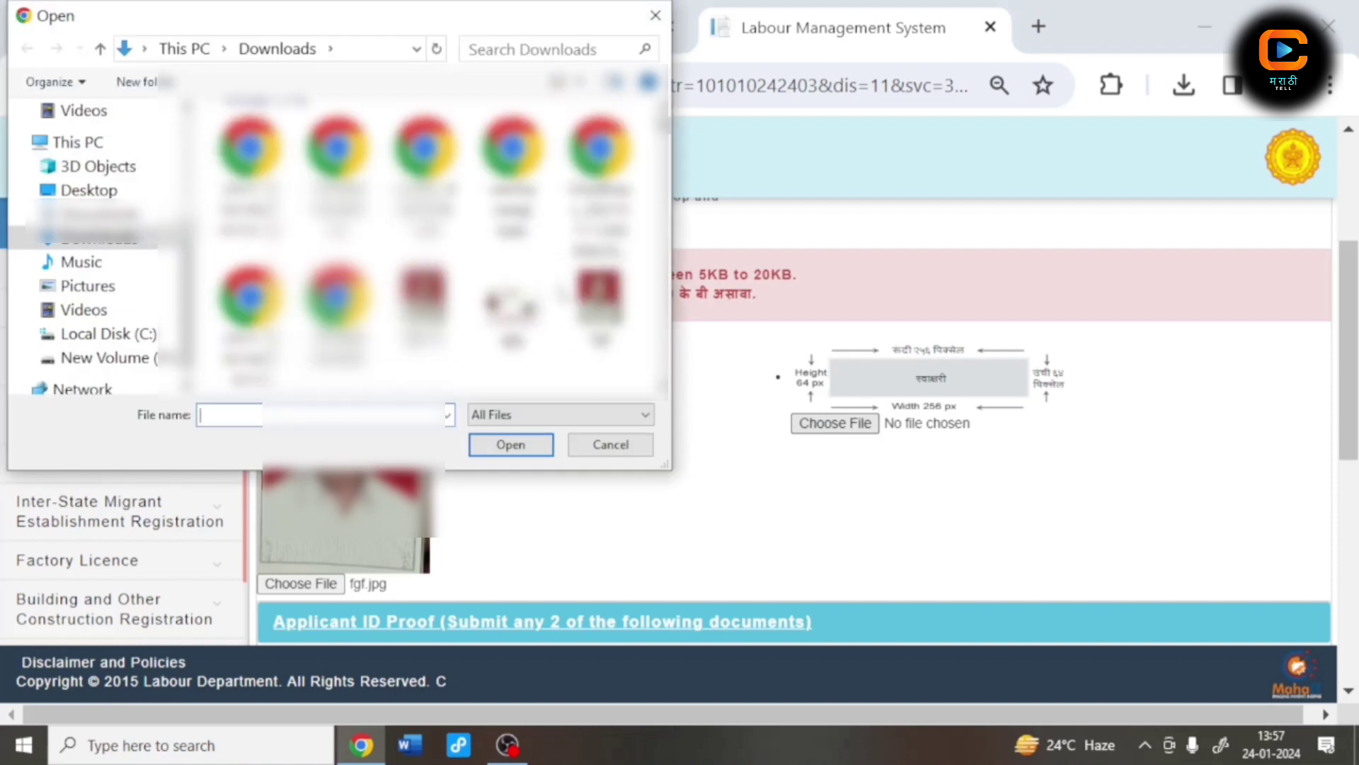
pyautogui.scroll(-1, 425, 248)
pyautogui.click(425, 283)
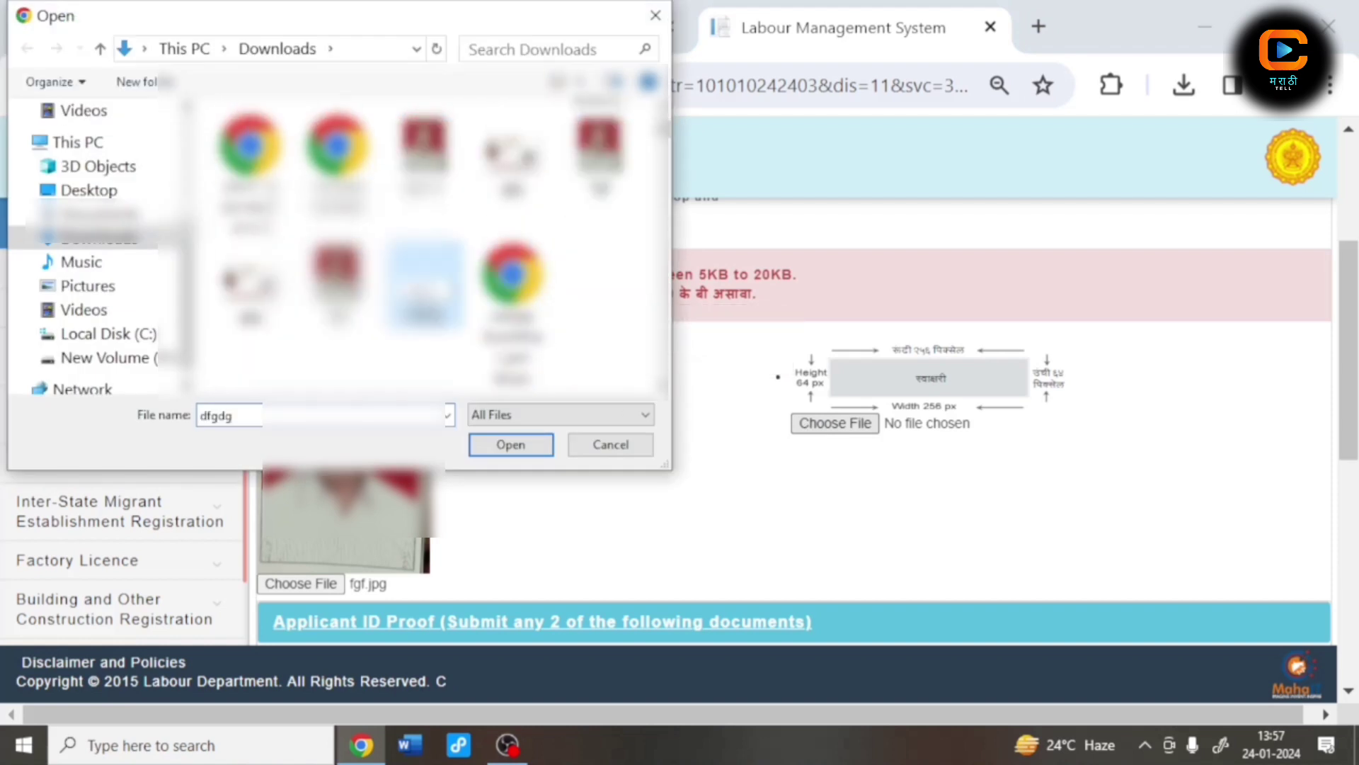
pyautogui.click(511, 445)
# Step: Tick Aadhar card as ID proof and attach gjg.jpg
pyautogui.scroll(-4, 637, 453)
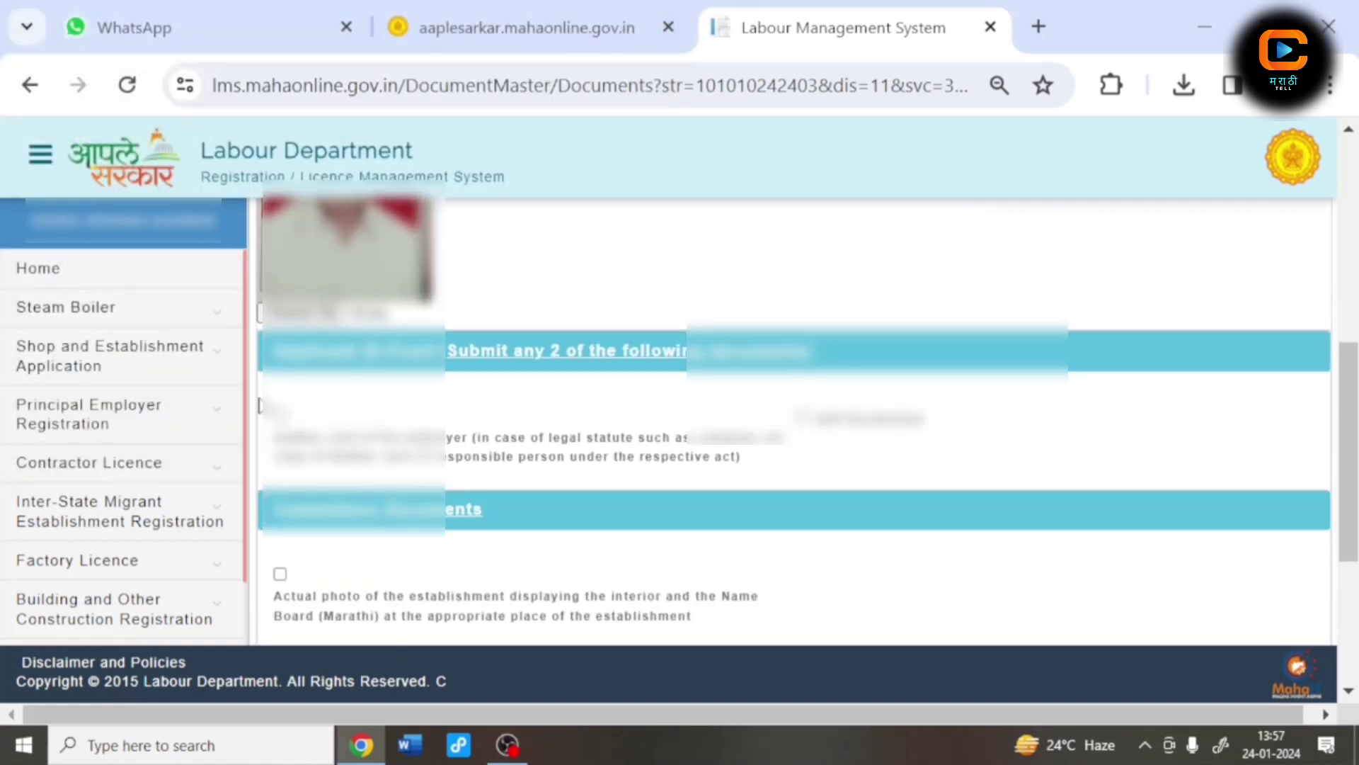
pyautogui.click(281, 416)
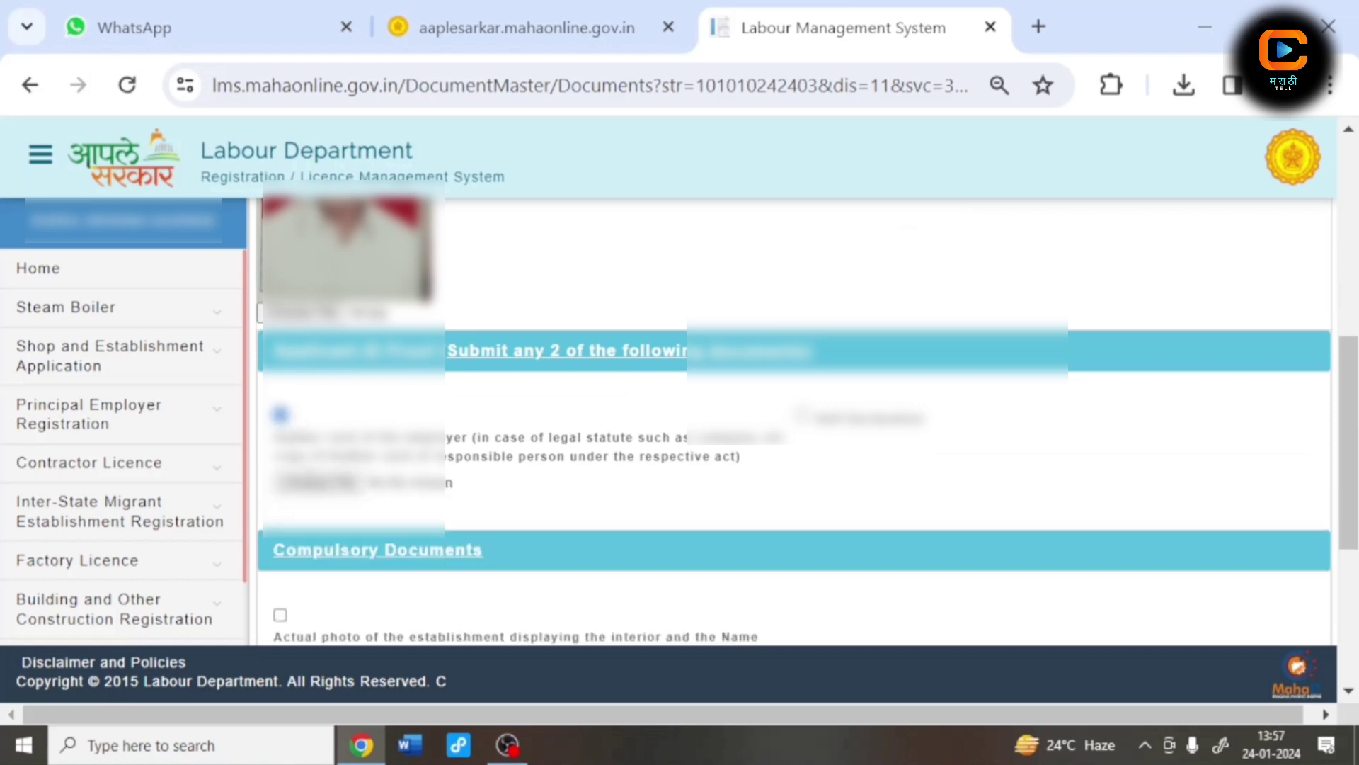
pyautogui.click(311, 483)
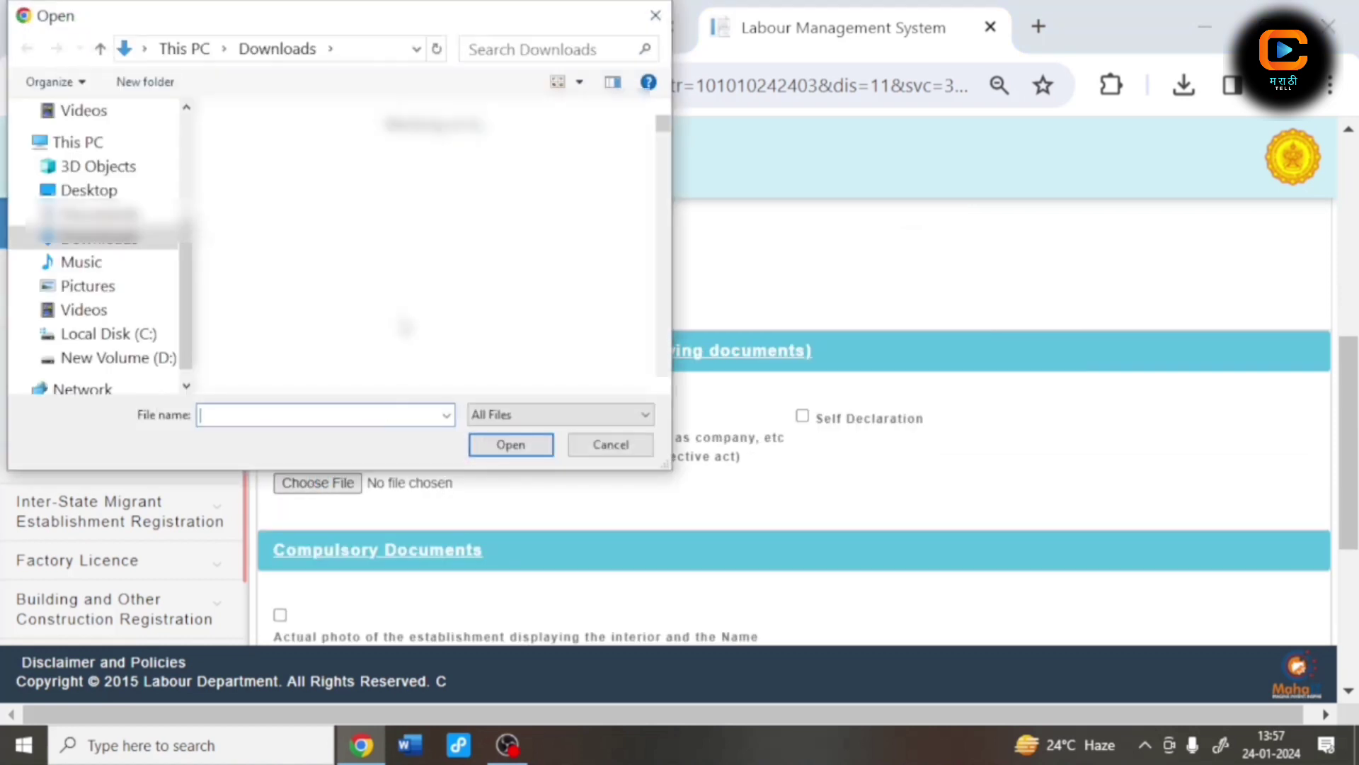
pyautogui.scroll(-2, 425, 240)
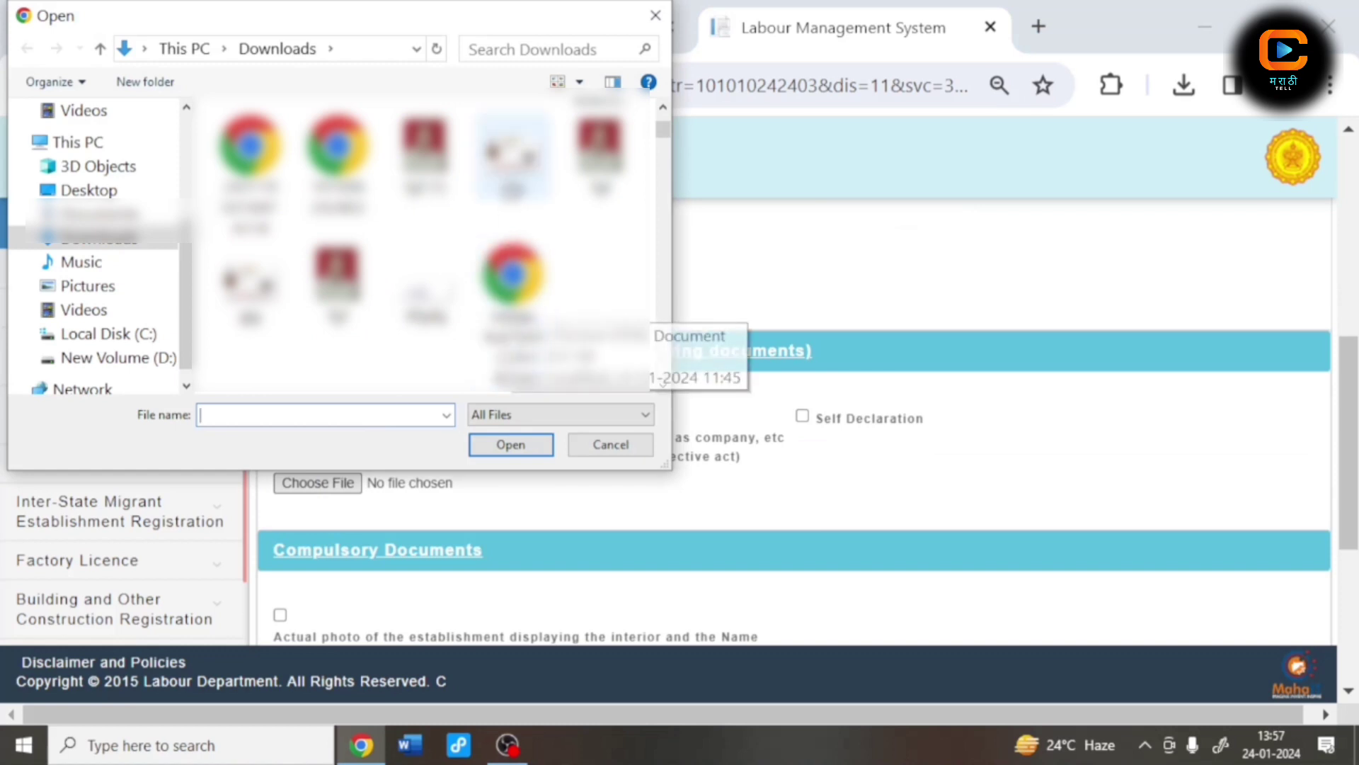
pyautogui.write('gjg')
pyautogui.click(509, 444)
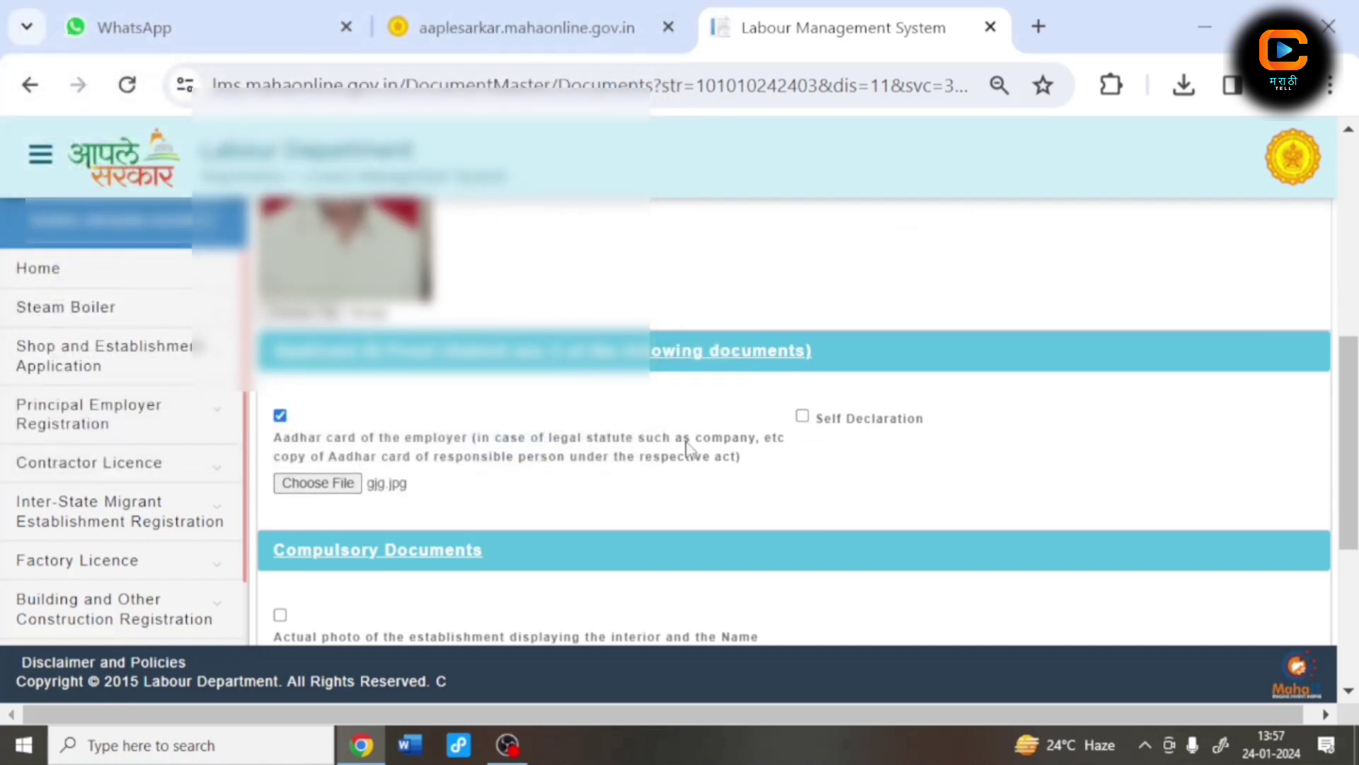
# Step: Tick Self Declaration as ID proof and attach the self-declaration PDF
pyautogui.click(803, 417)
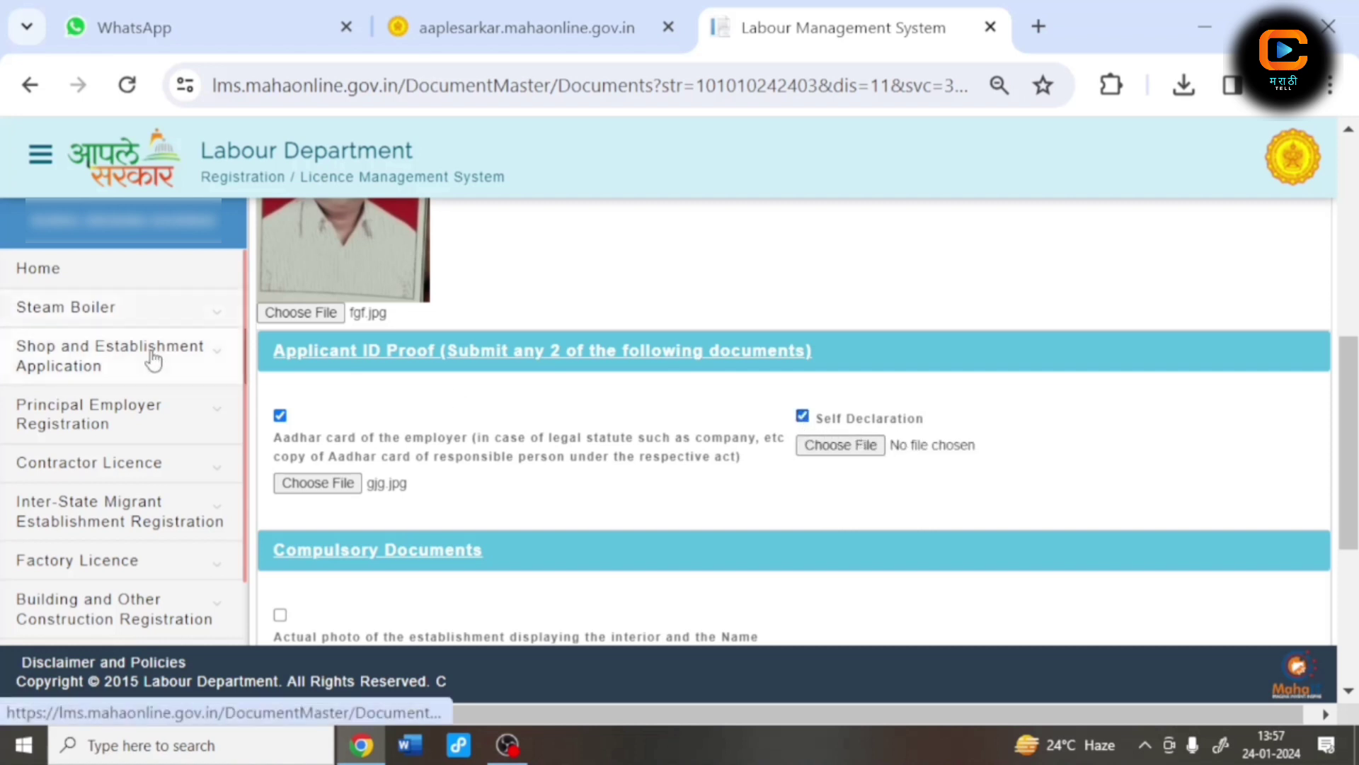
pyautogui.click(127, 365)
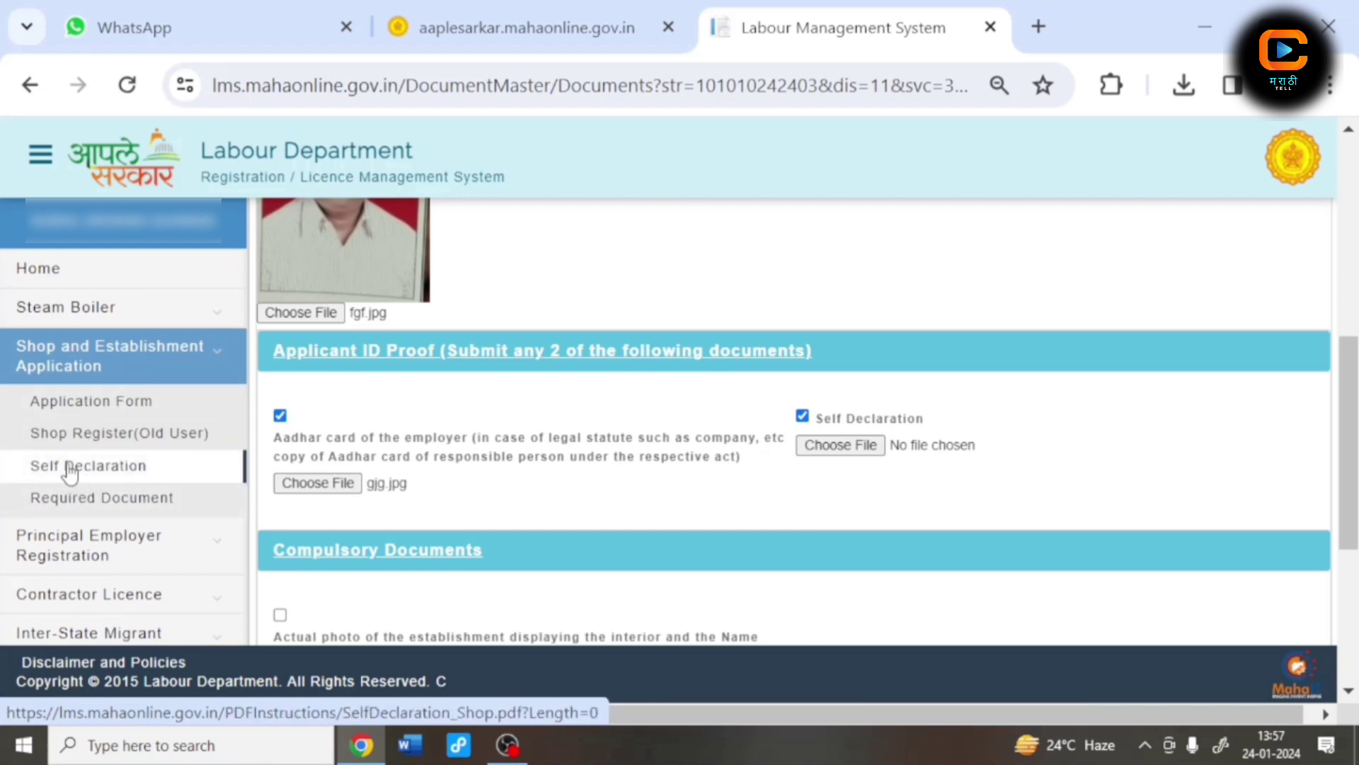
pyautogui.click(68, 468)
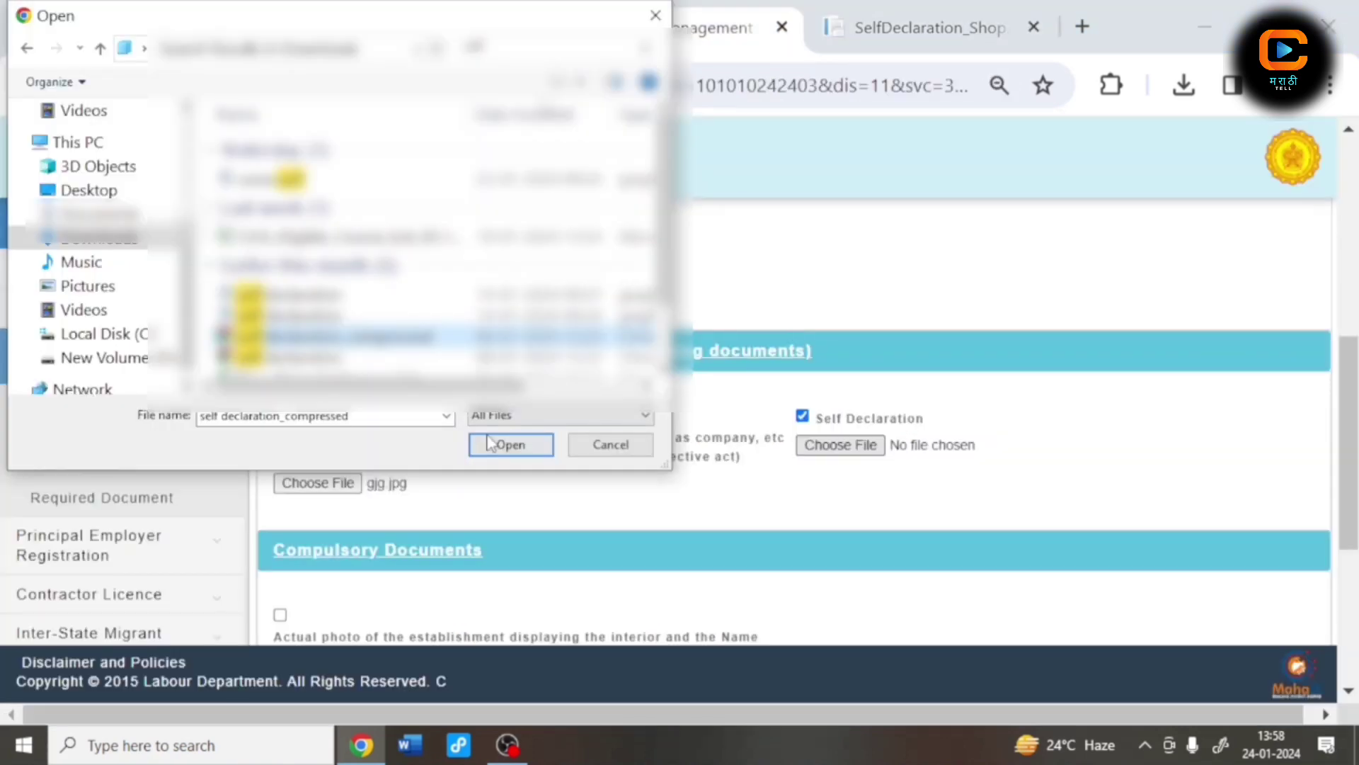
pyautogui.click(511, 441)
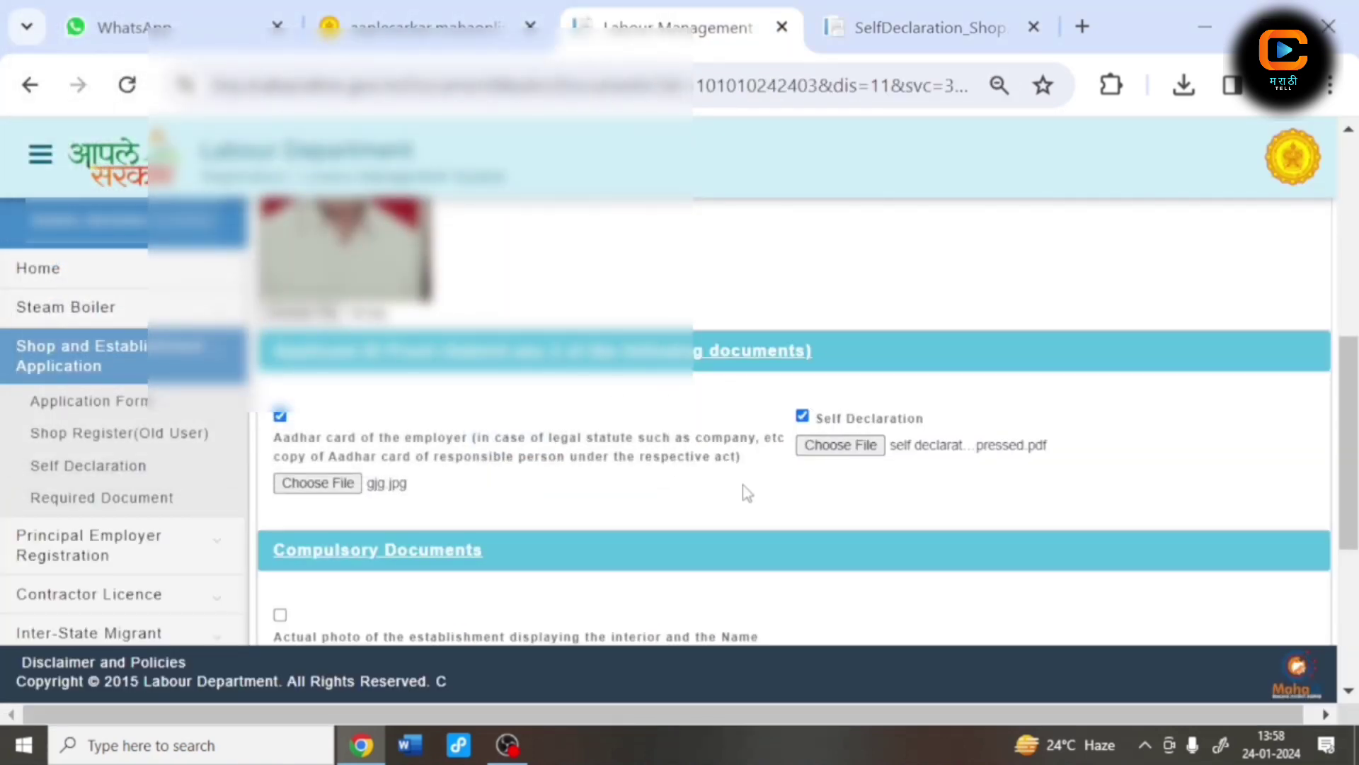
pyautogui.scroll(-2, 814, 482)
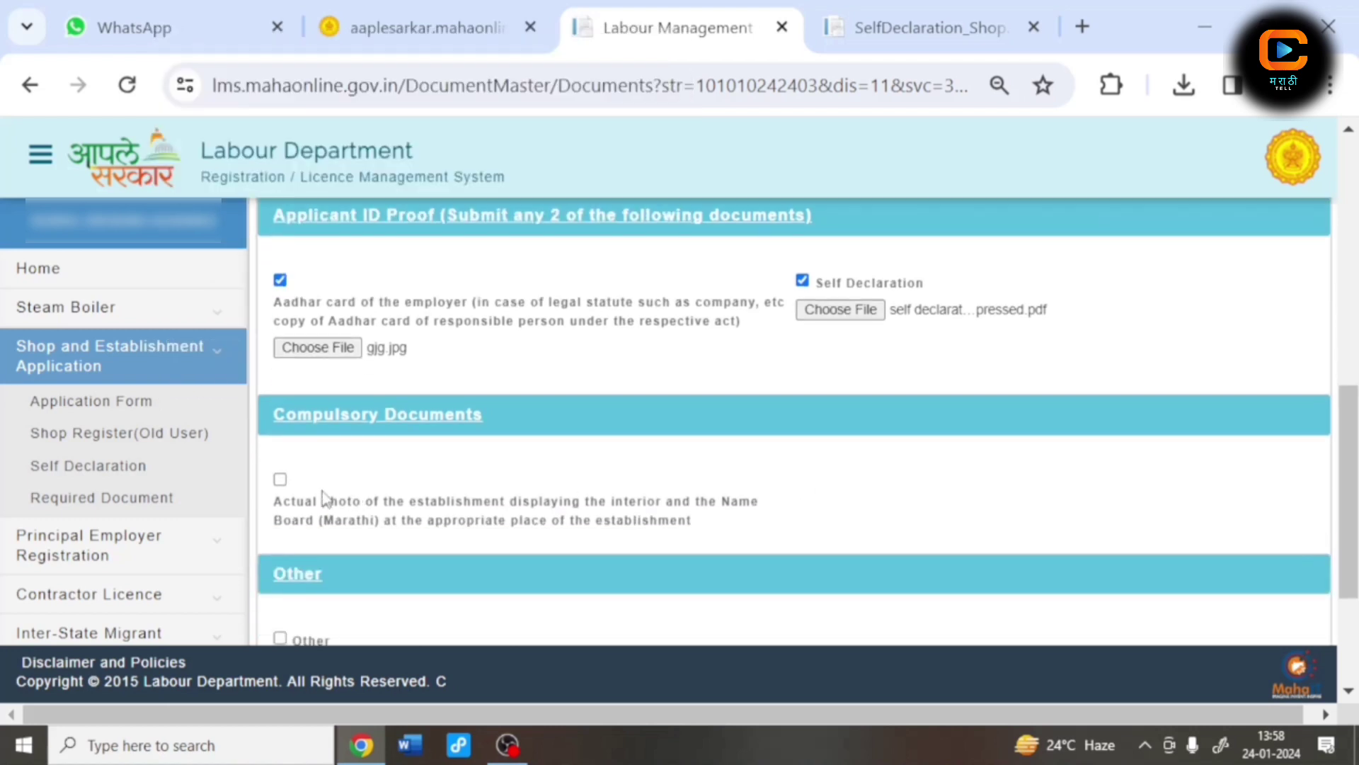
# Step: Attach fgf (1).jpg as the compulsory establishment photo and upload all documents
pyautogui.click(280, 480)
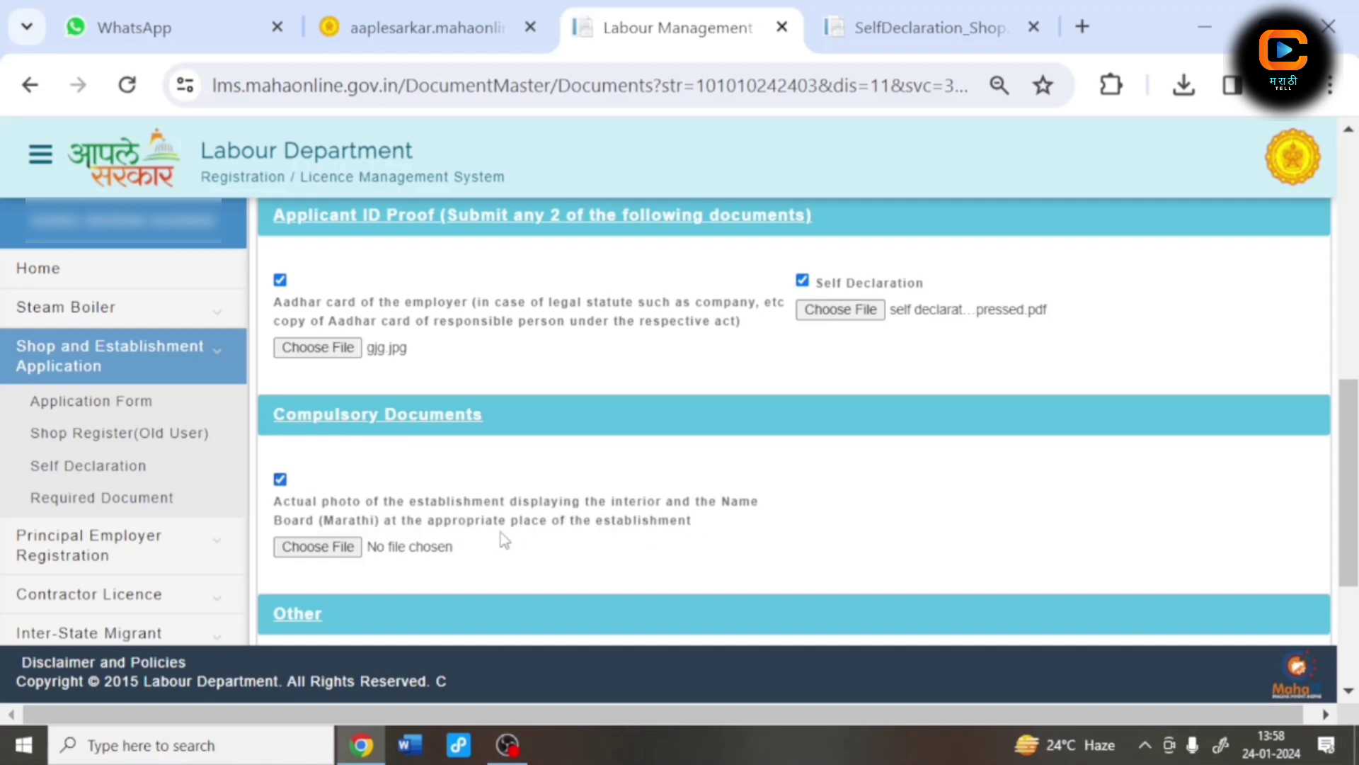
pyautogui.click(318, 546)
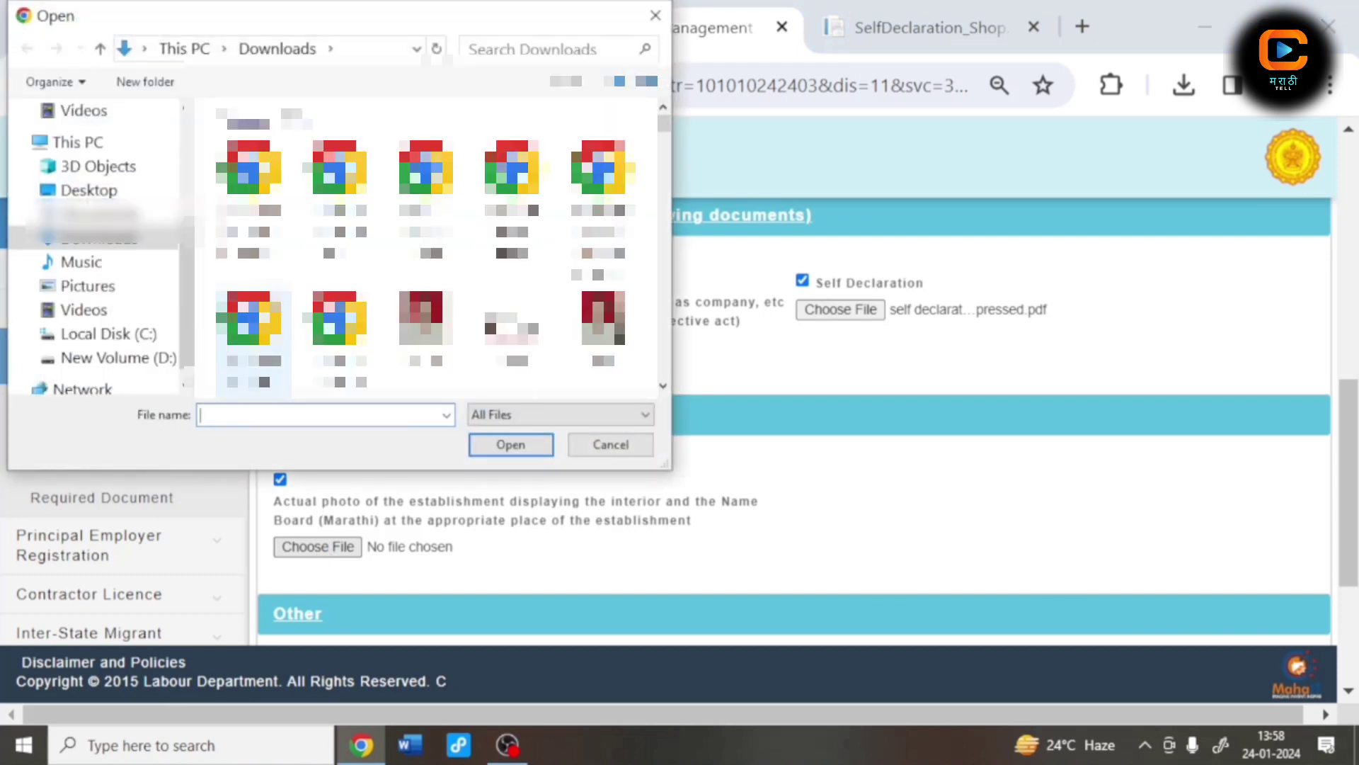
pyautogui.click(404, 327)
pyautogui.click(522, 456)
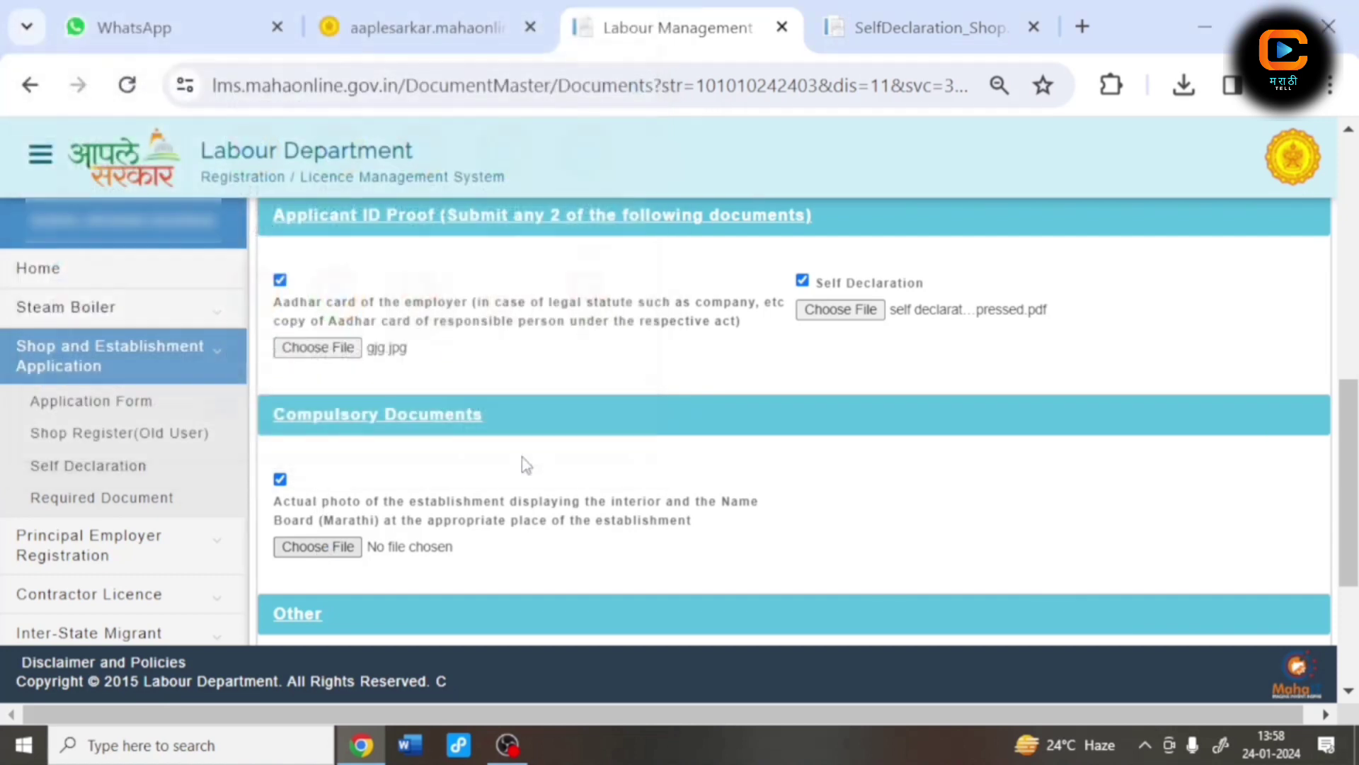
pyautogui.scroll(-3, 522, 455)
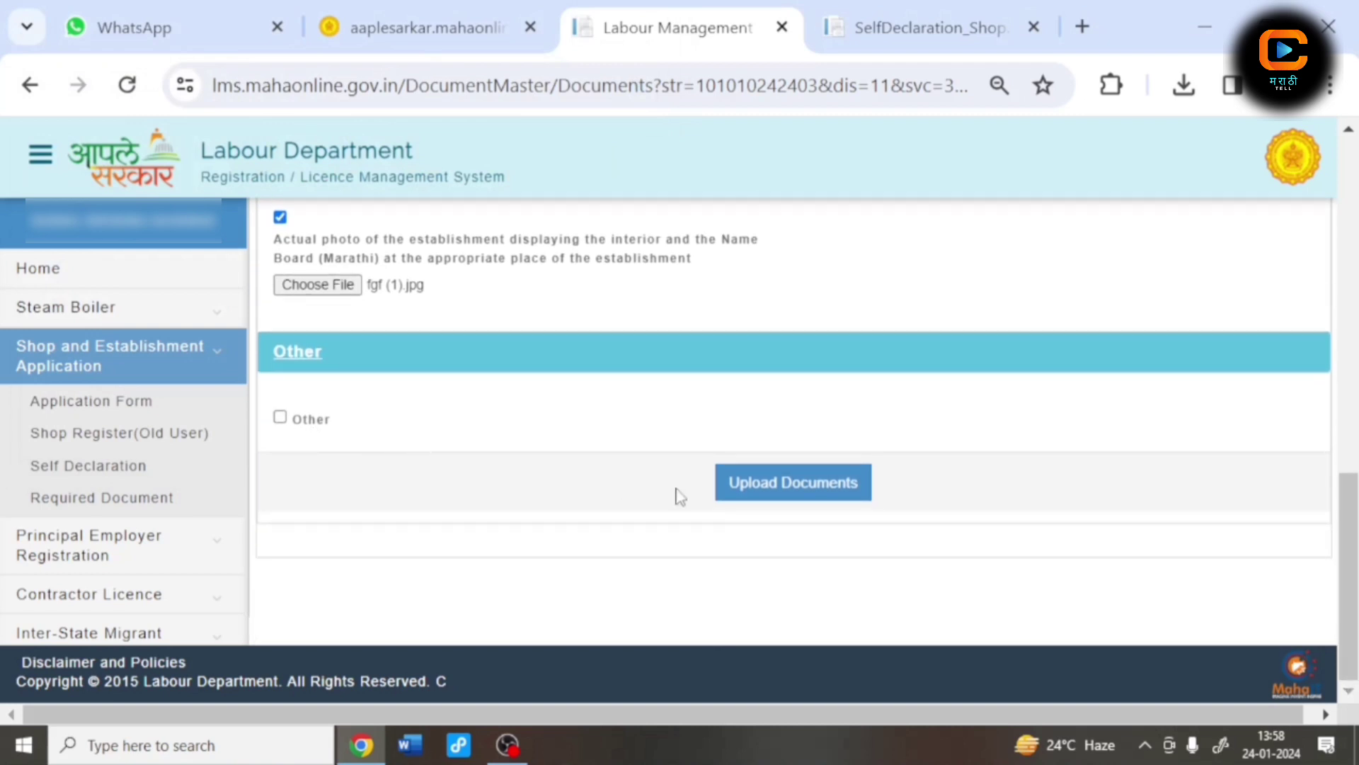
pyautogui.click(751, 486)
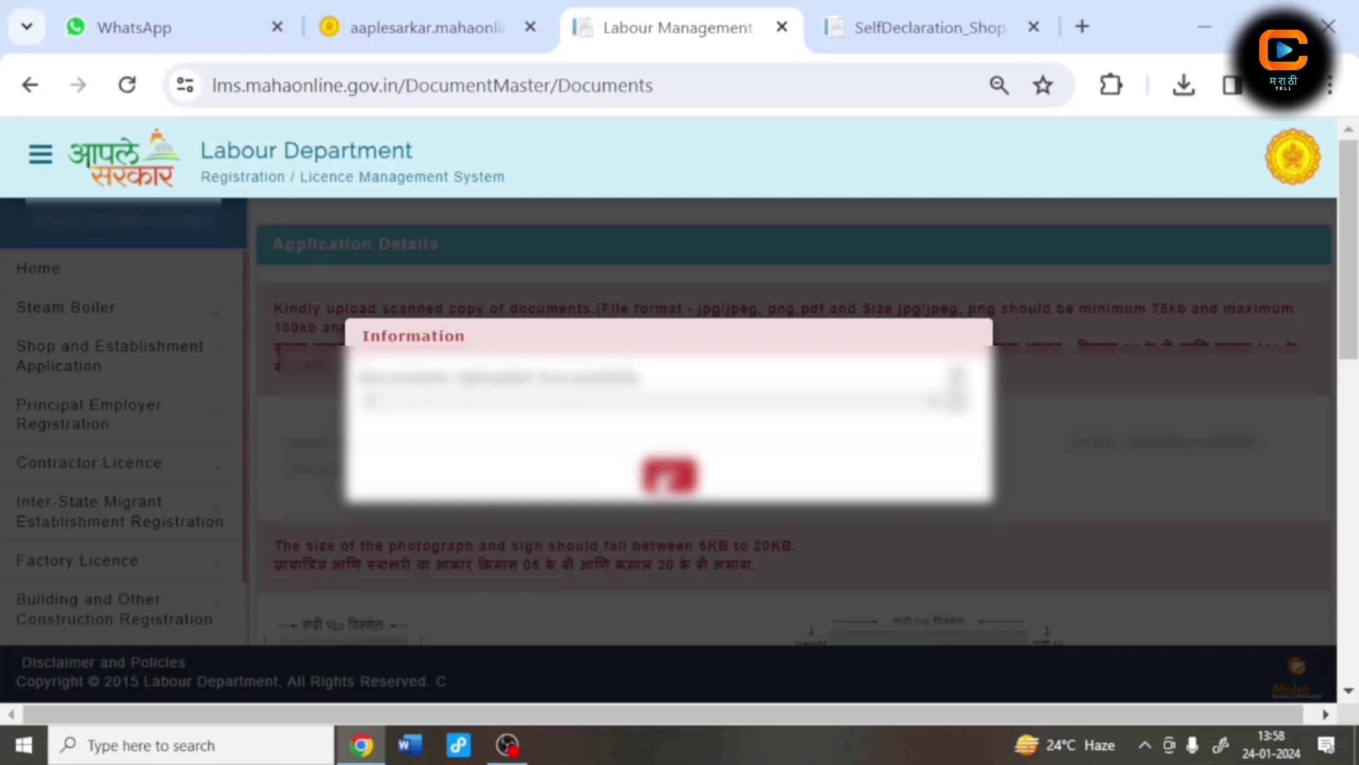
# Step: Acknowledge the upload message and confirm the ₹23.60 total fee for payment
pyautogui.click(664, 476)
pyautogui.scroll(-2, 602, 482)
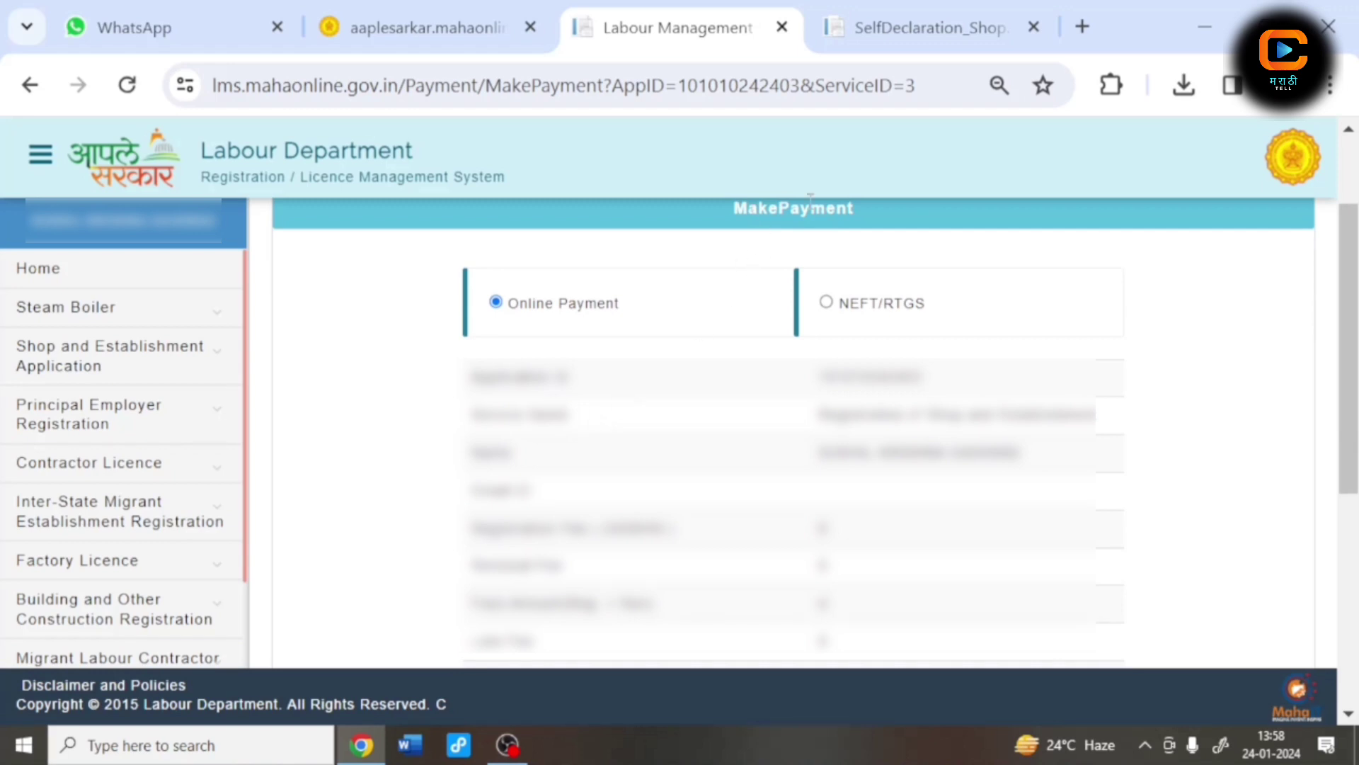
pyautogui.scroll(-5, 628, 465)
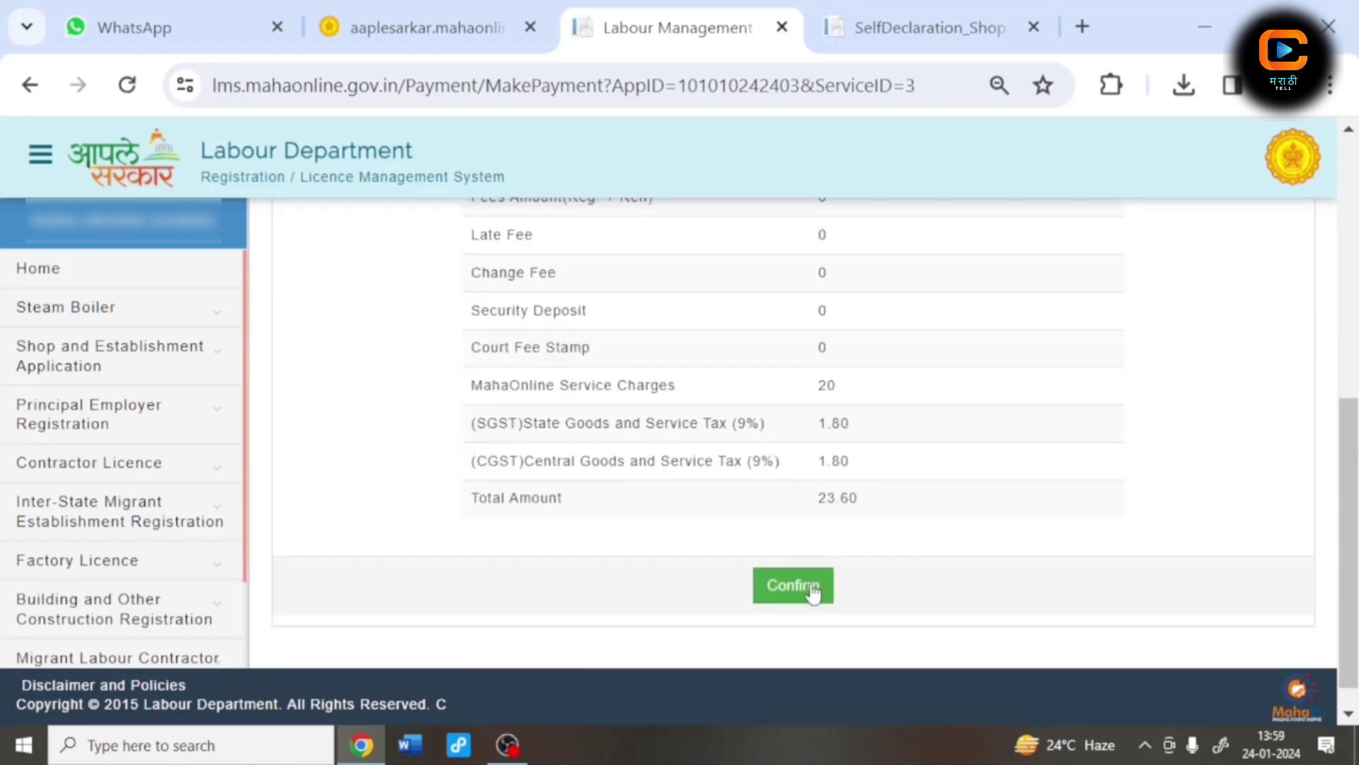
pyautogui.click(813, 594)
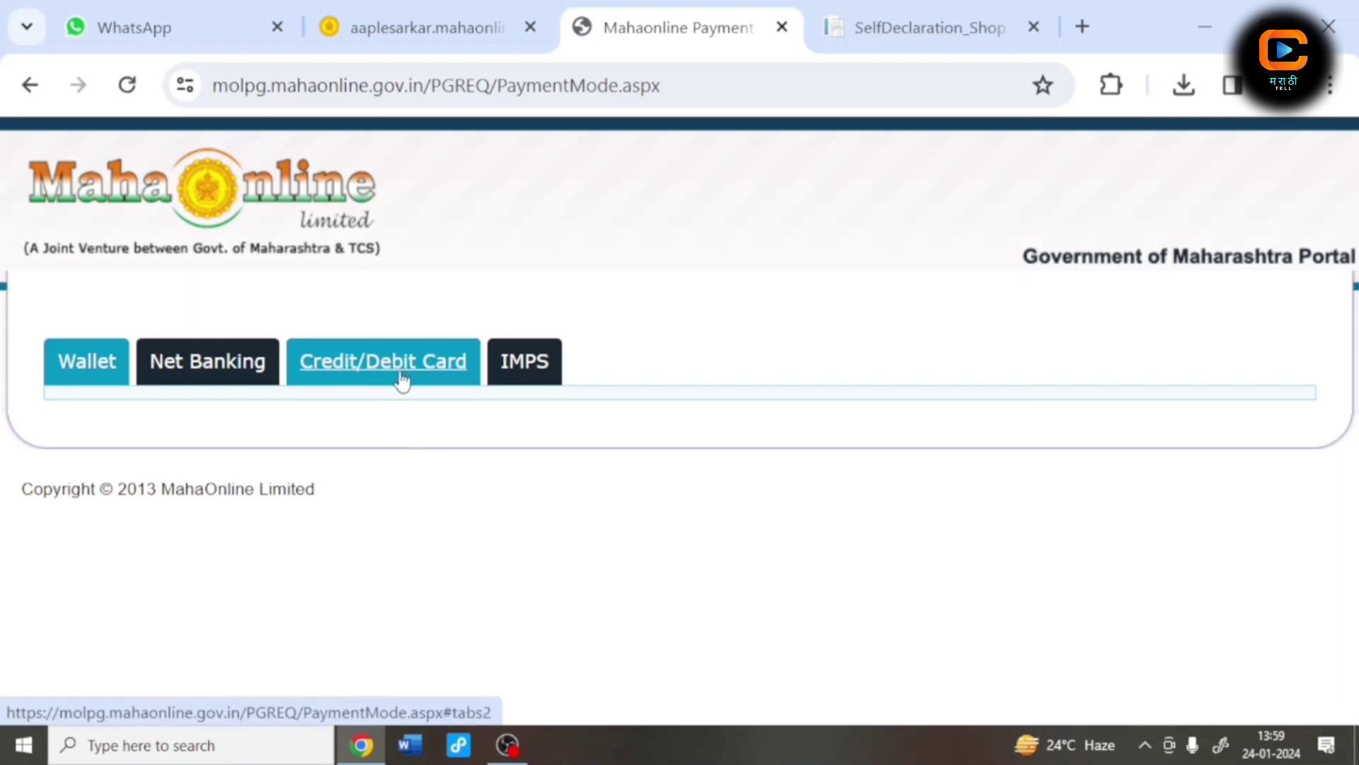
# Step: Choose the Credit/Debit Card option with PayGov and proceed to the payment gateway
pyautogui.click(401, 381)
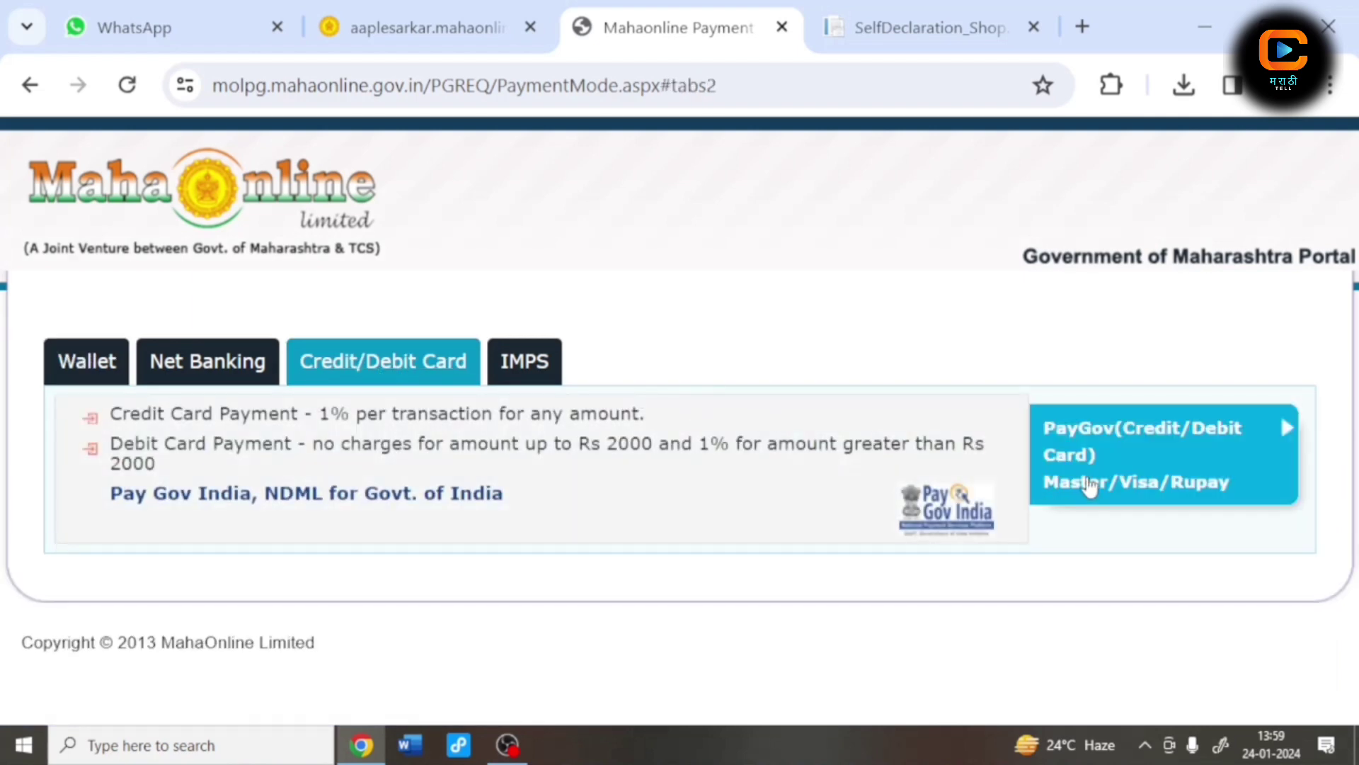
pyautogui.click(1090, 484)
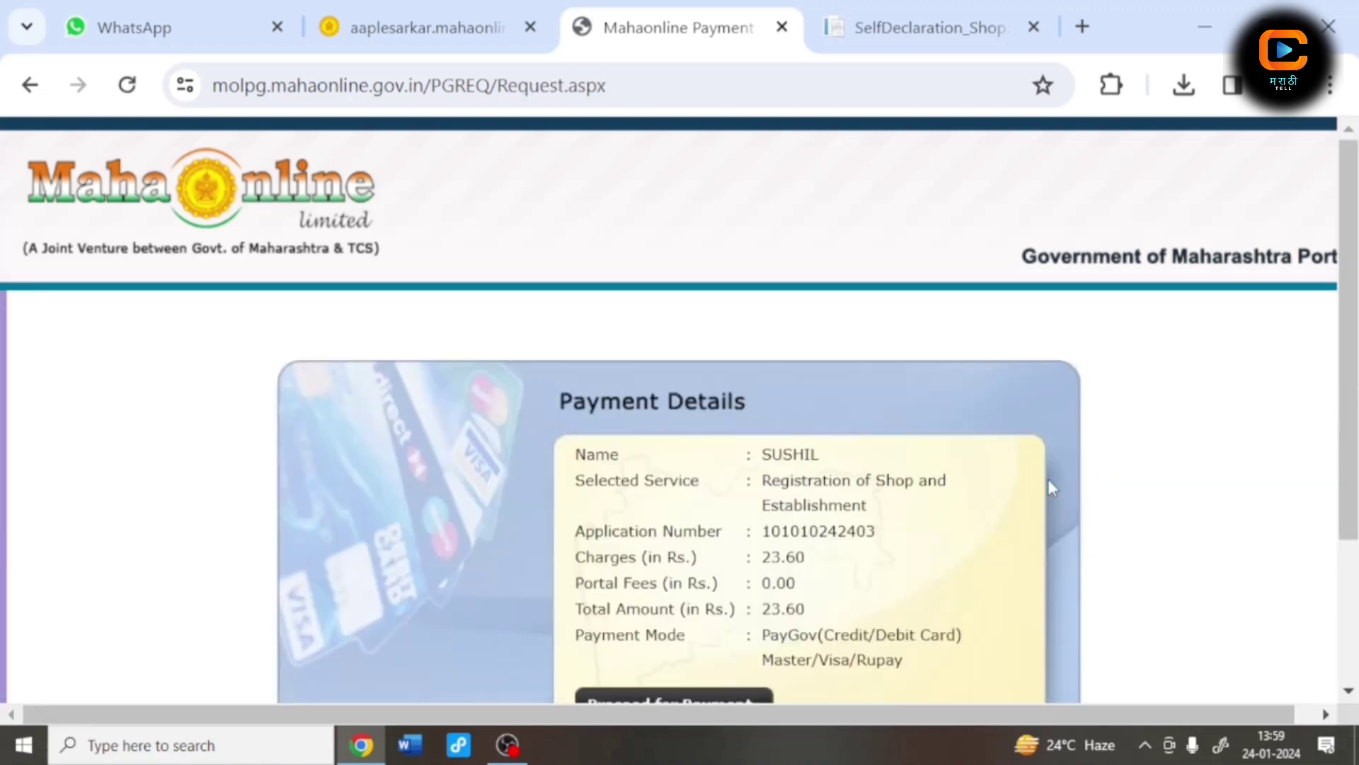
pyautogui.scroll(-2, 1030, 486)
pyautogui.scroll(-1, 1031, 487)
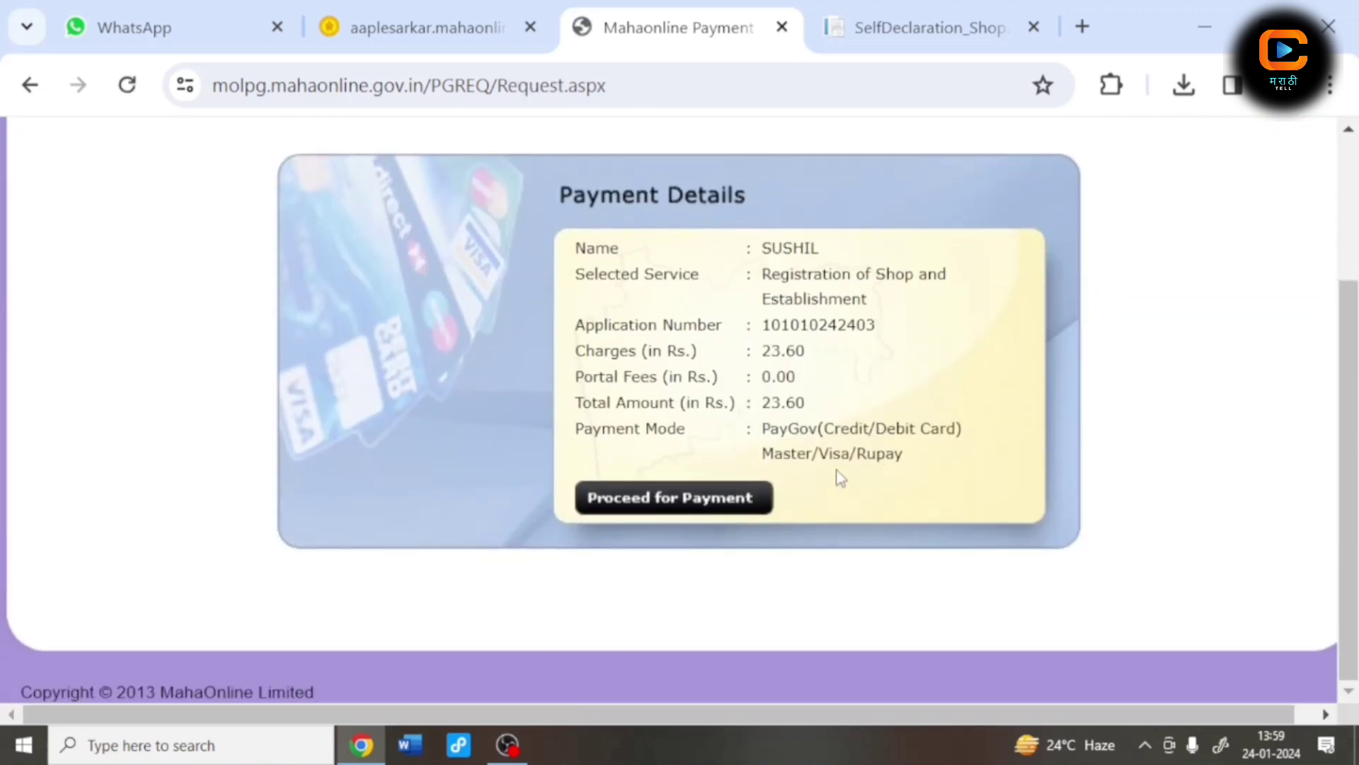
pyautogui.click(629, 510)
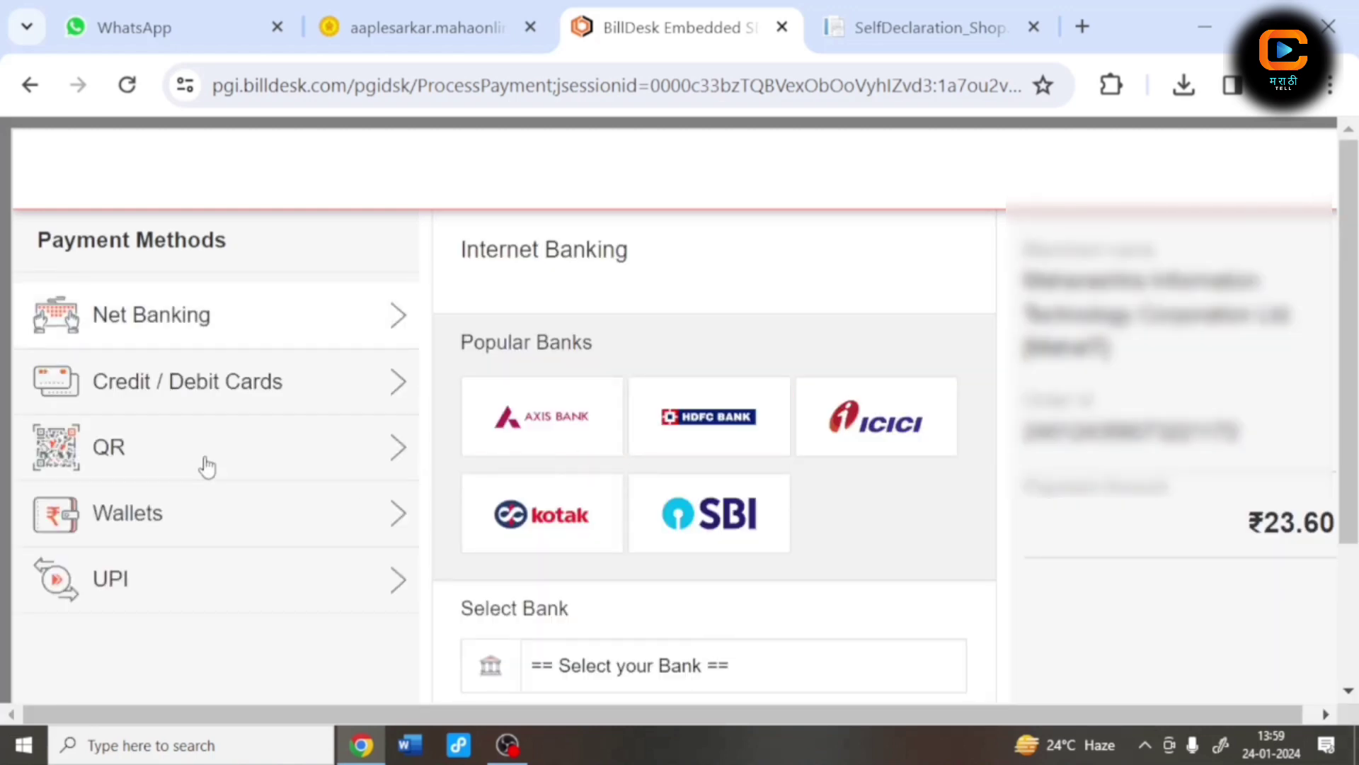
# Step: Generate a BHIM UPI QR code to pay ₹23.60
pyautogui.click(305, 460)
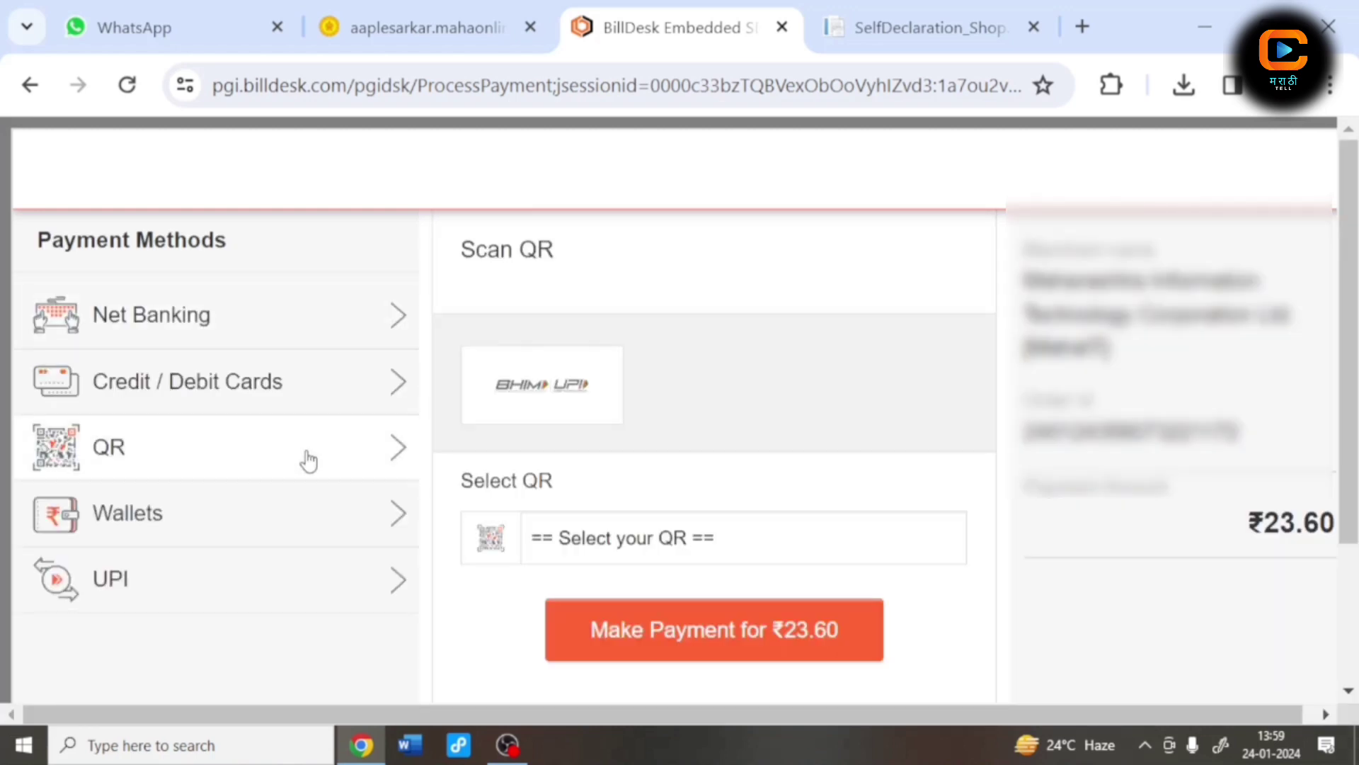
pyautogui.click(567, 524)
pyautogui.click(577, 596)
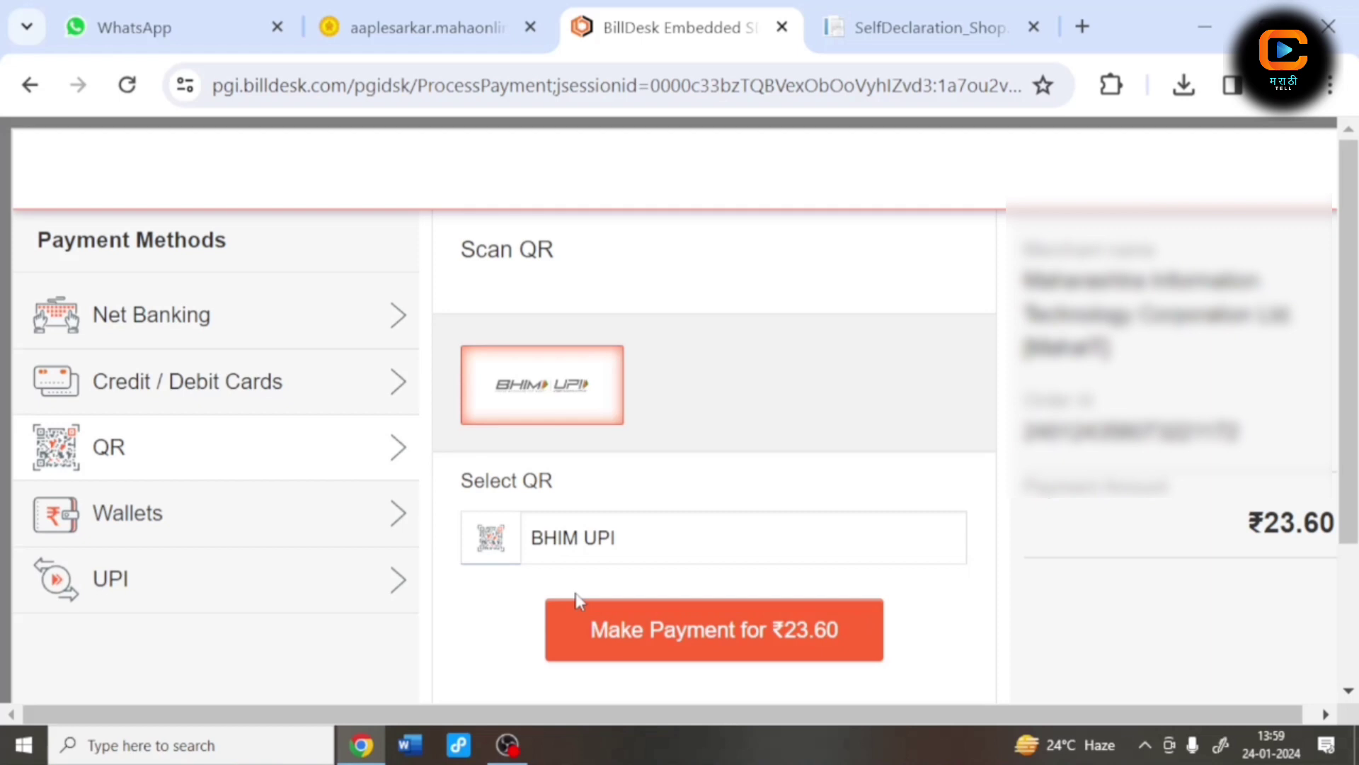
pyautogui.click(672, 637)
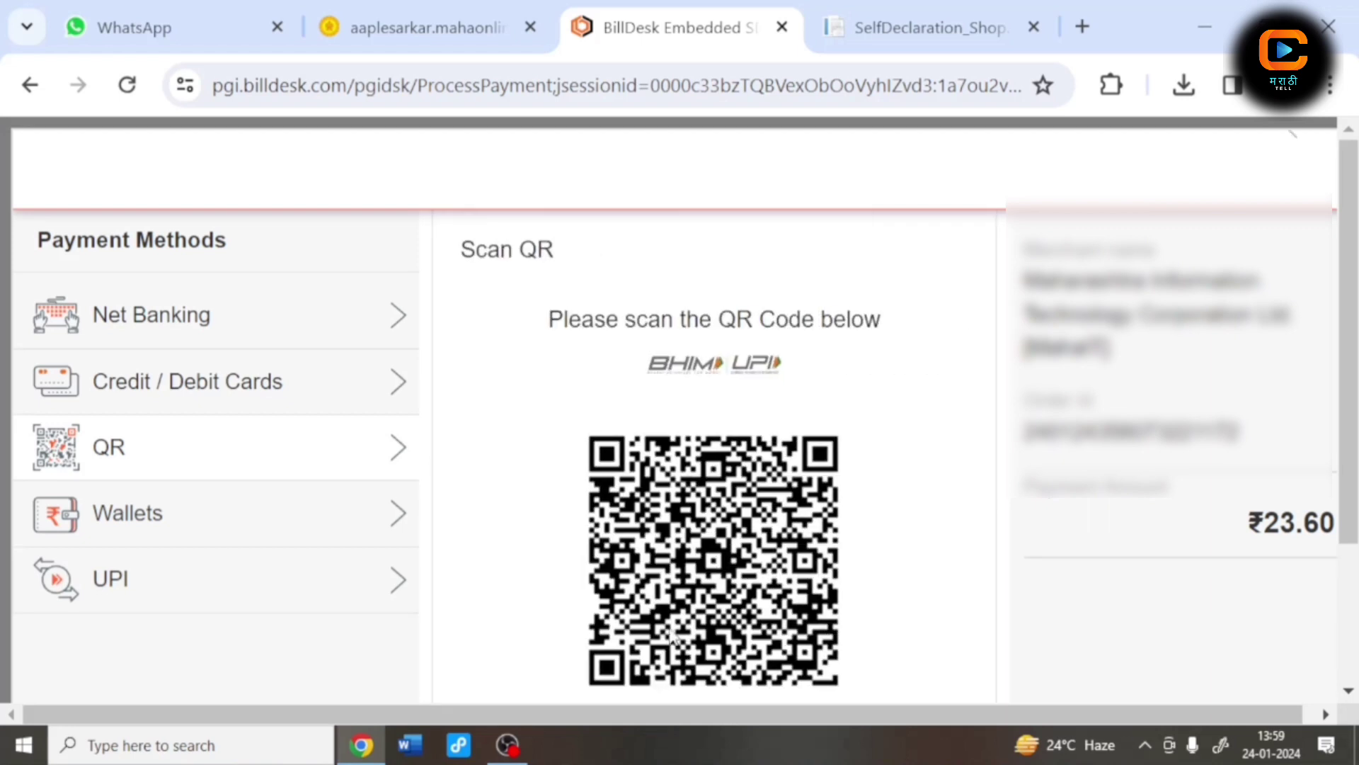
pyautogui.scroll(-2, 712, 566)
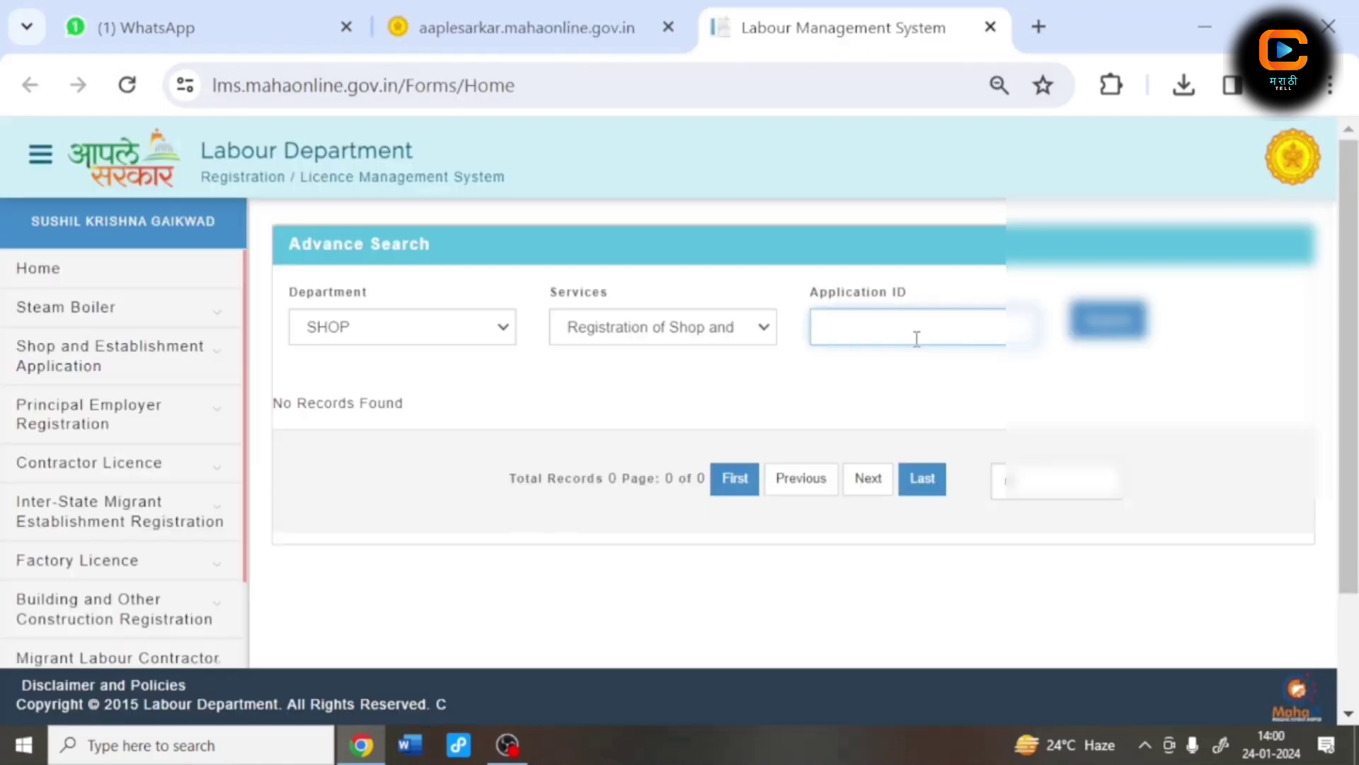
# Step: Search the application by its ID, confirm Completed status, and download its form
pyautogui.write('51')
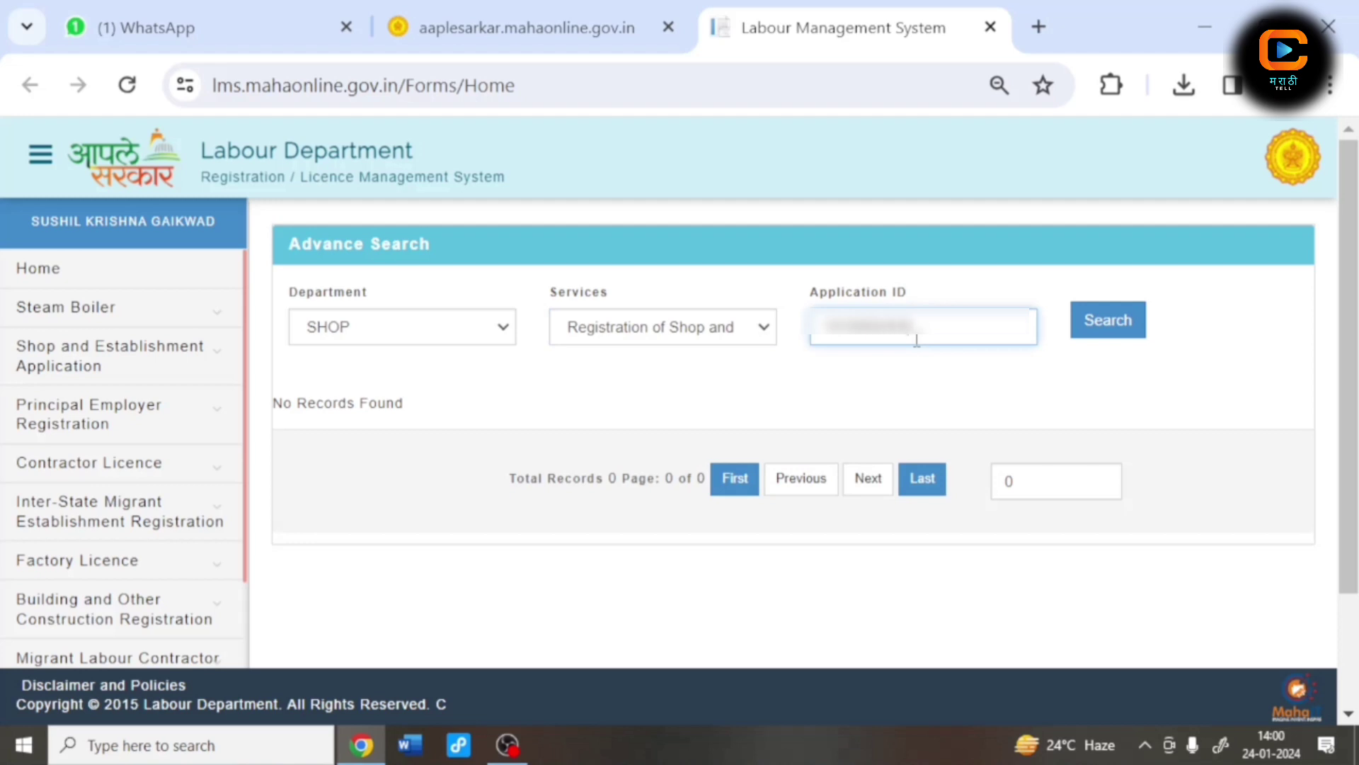
pyautogui.click(1106, 333)
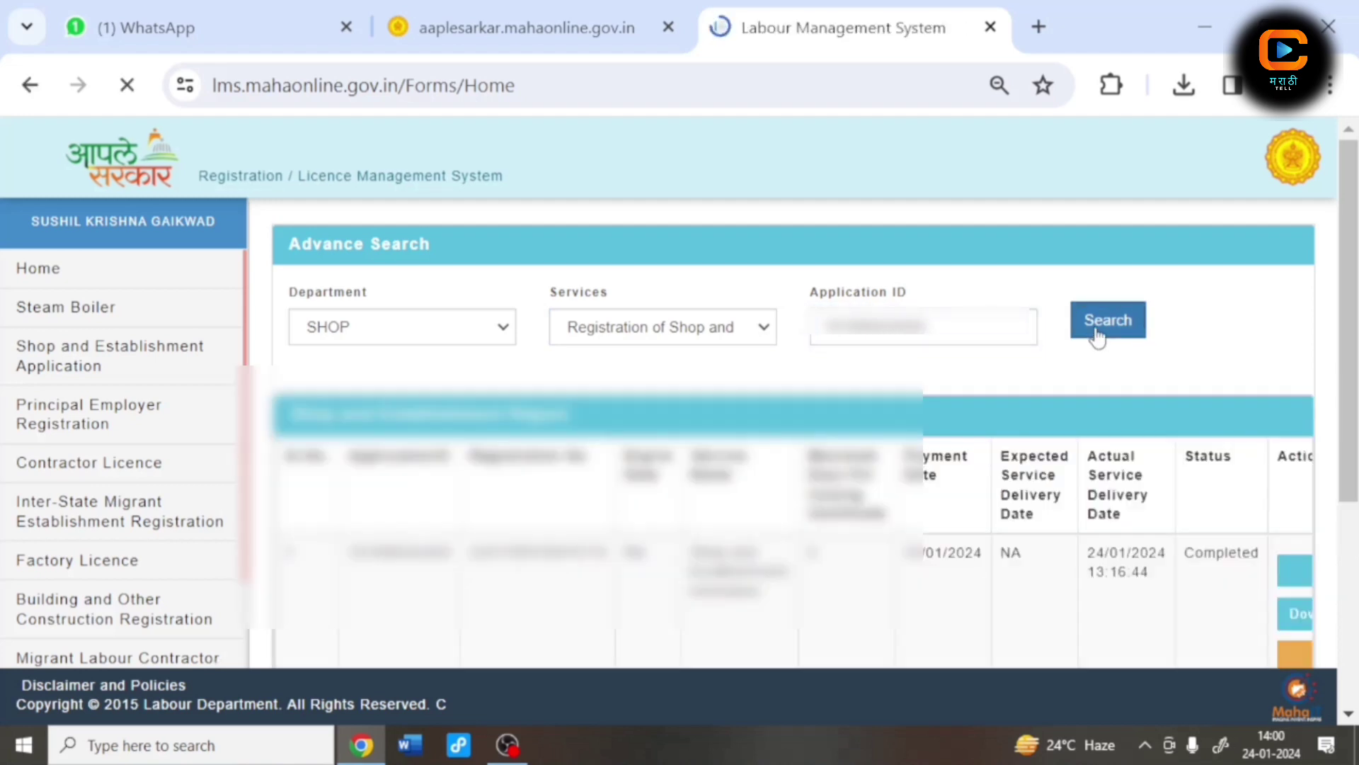
pyautogui.scroll(-2, 952, 588)
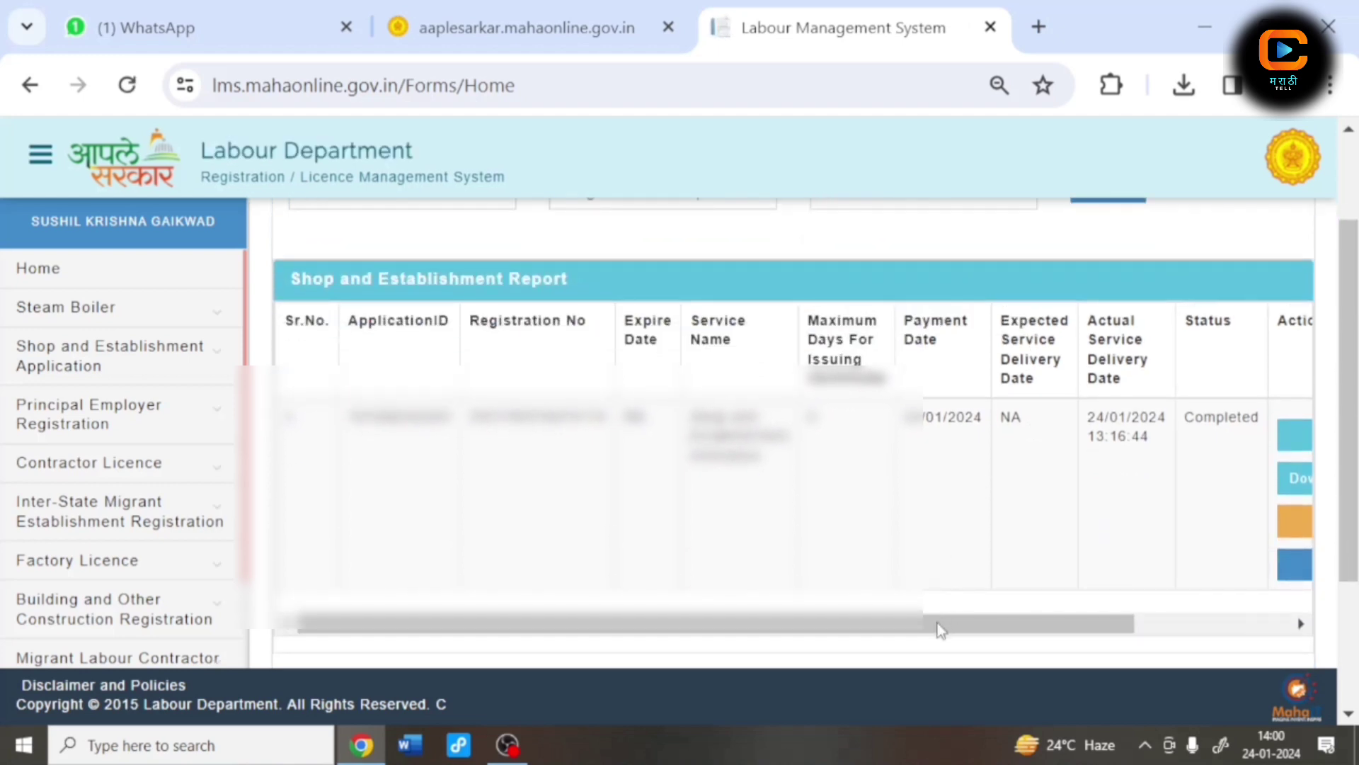
pyautogui.moveTo(890, 631); pyautogui.dragTo(1093, 646)
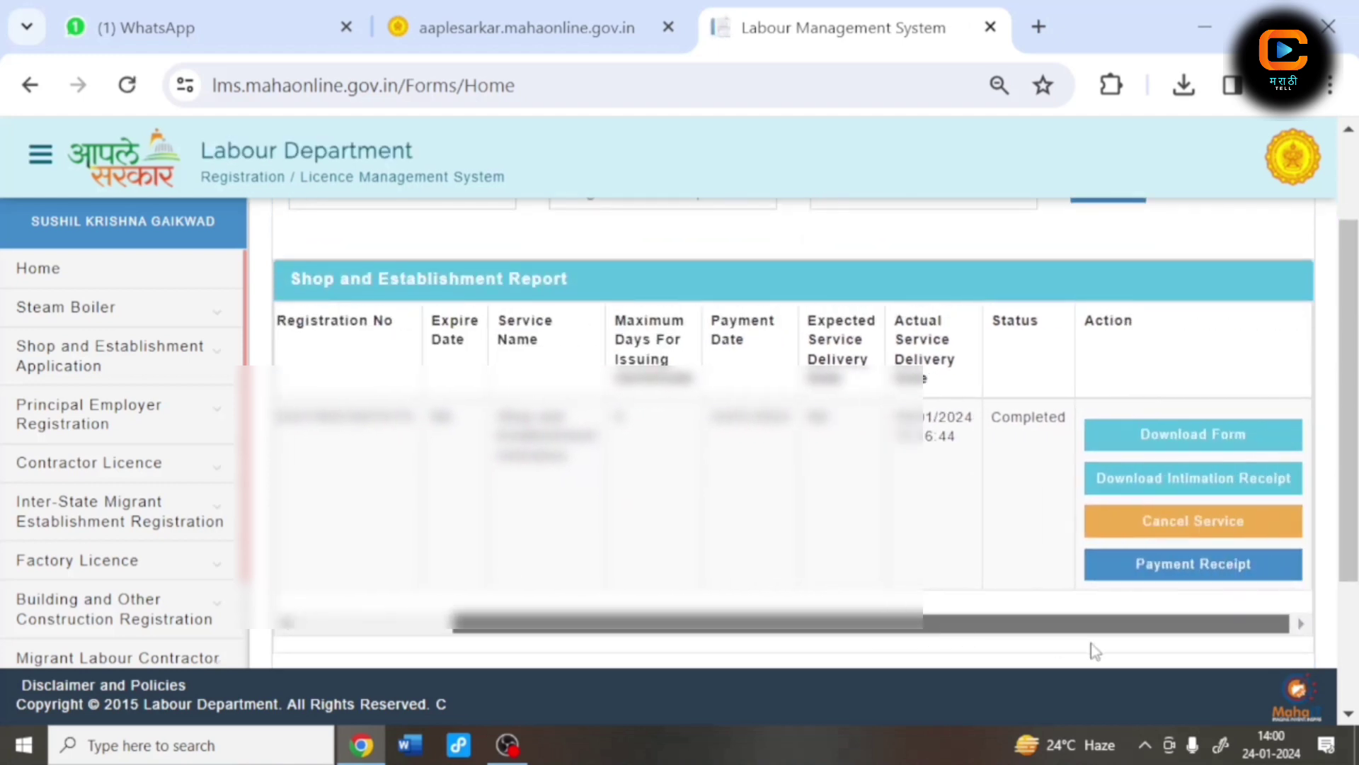
pyautogui.click(1161, 446)
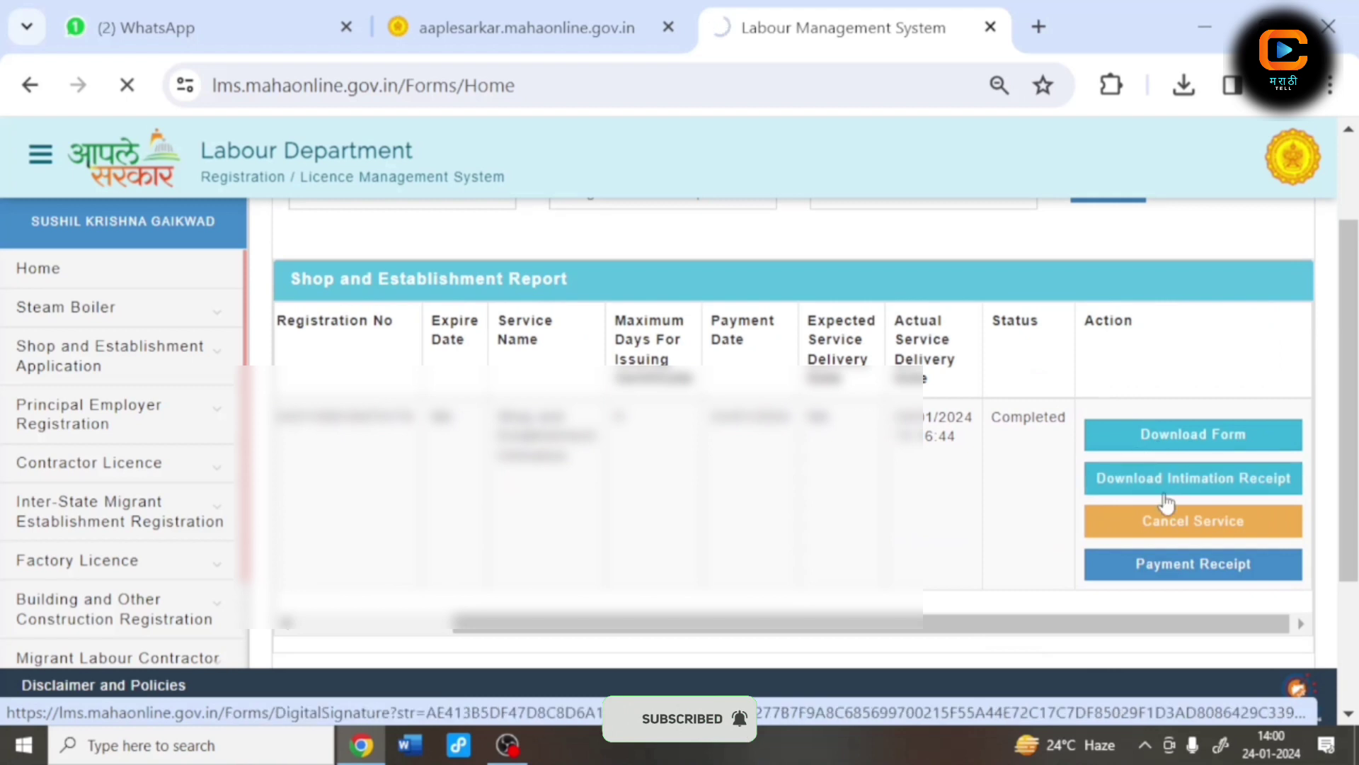